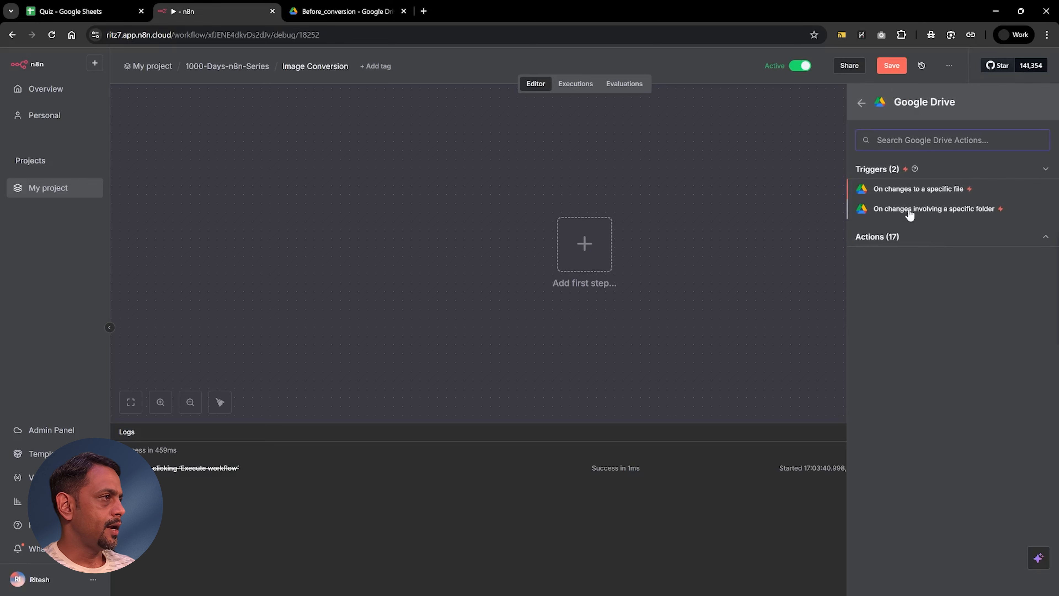
Step: Add a Google Drive trigger for changes involving a specific folder, polling every minute and watching the Before_conversion folder
left_click(909, 210)
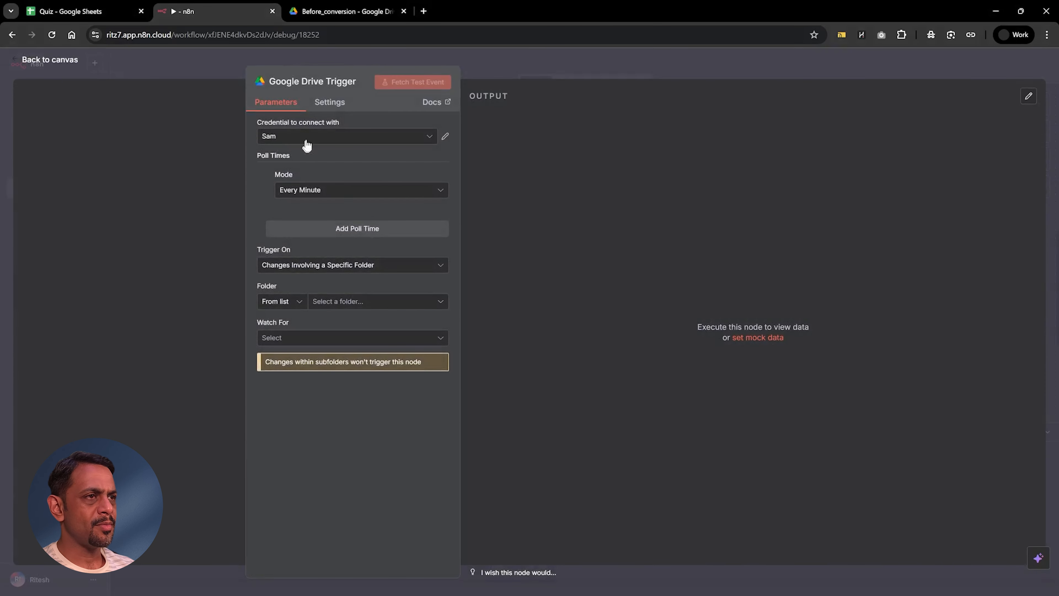
left_click(293, 192)
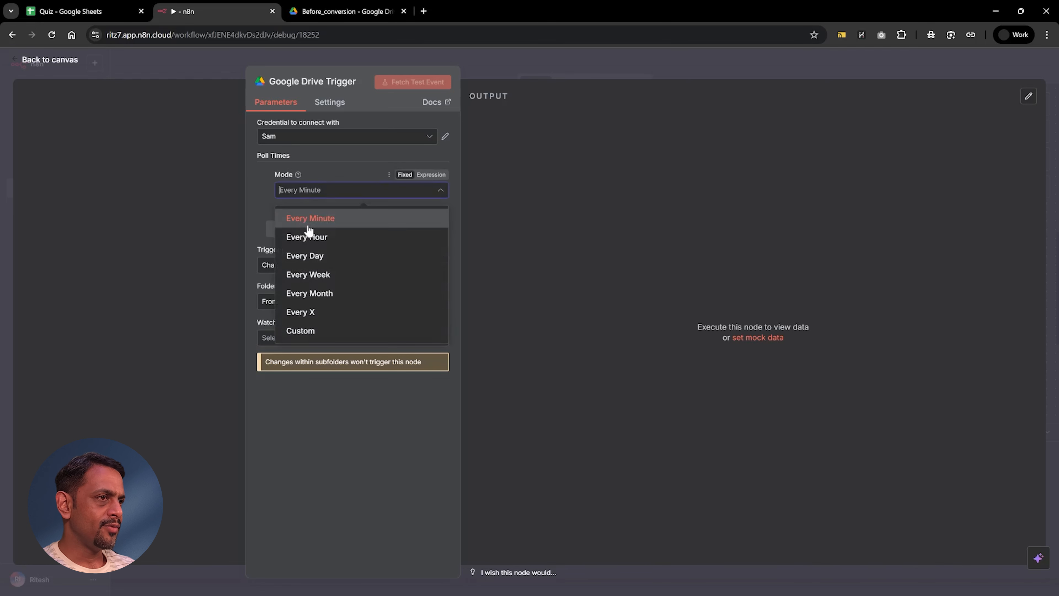
left_click(308, 218)
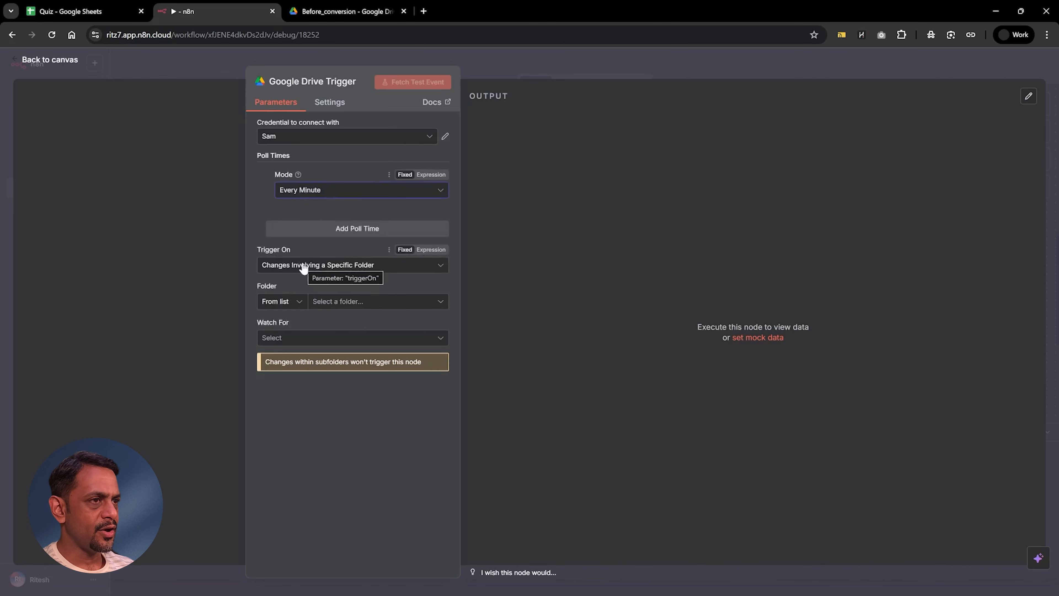
left_click(332, 304)
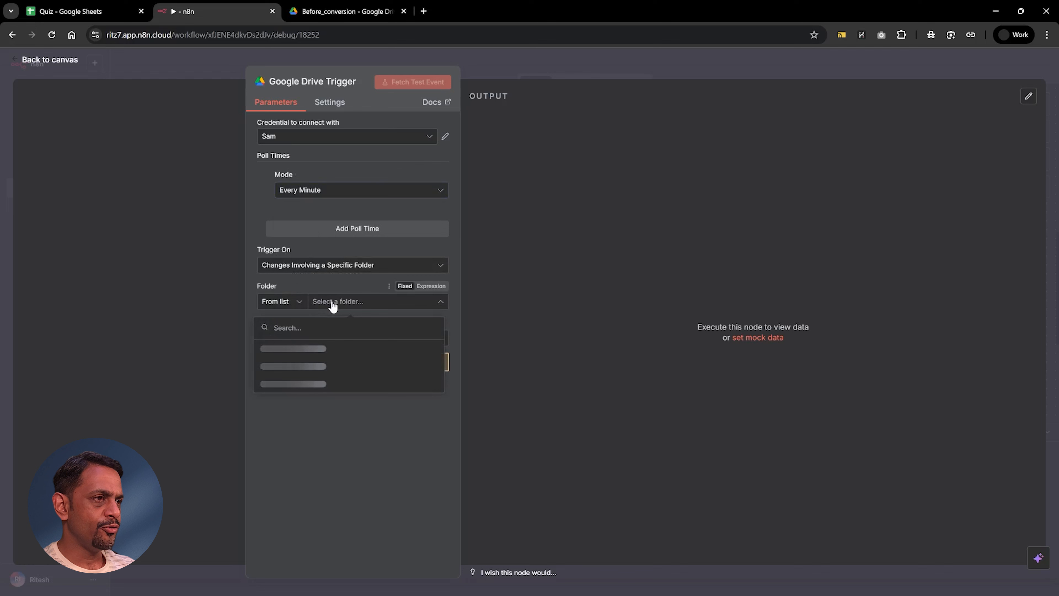
left_click(287, 406)
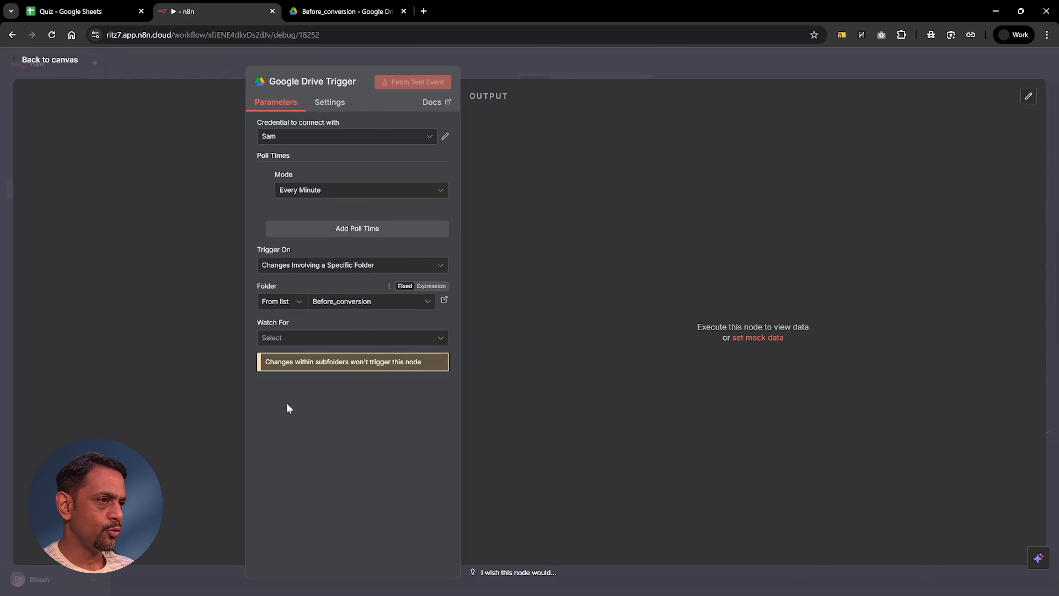
Step: Make the trigger watch for File Created with the file type kept at [All], and return to the canvas
left_click(277, 339)
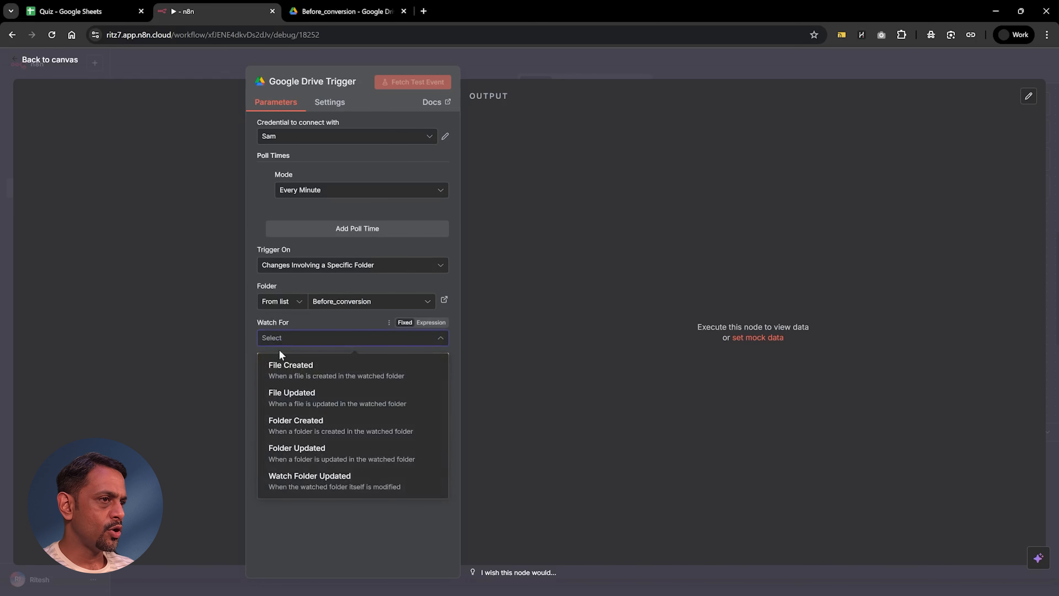
left_click(292, 381)
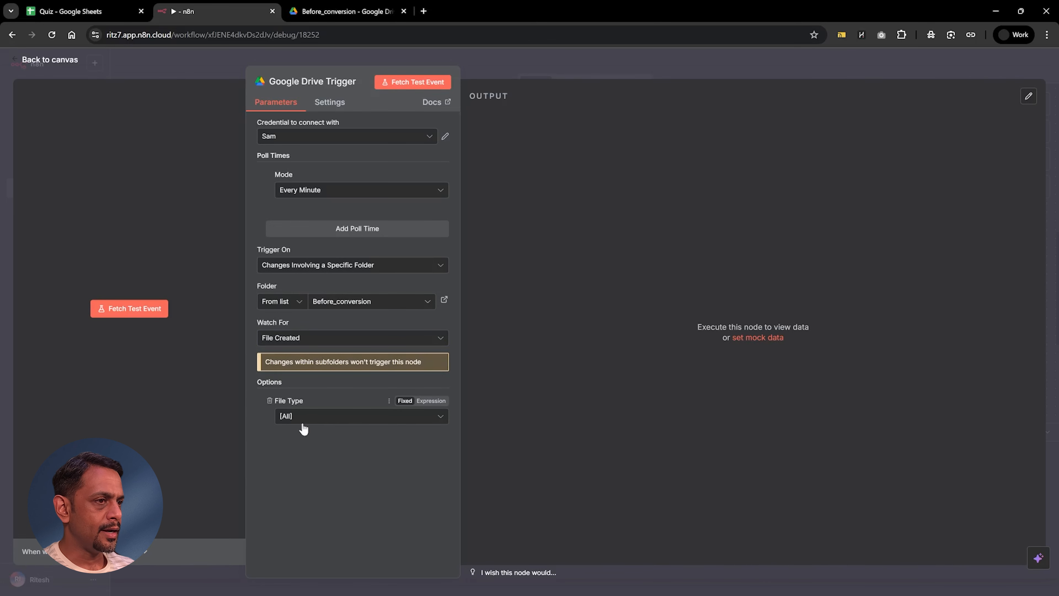
left_click(299, 420)
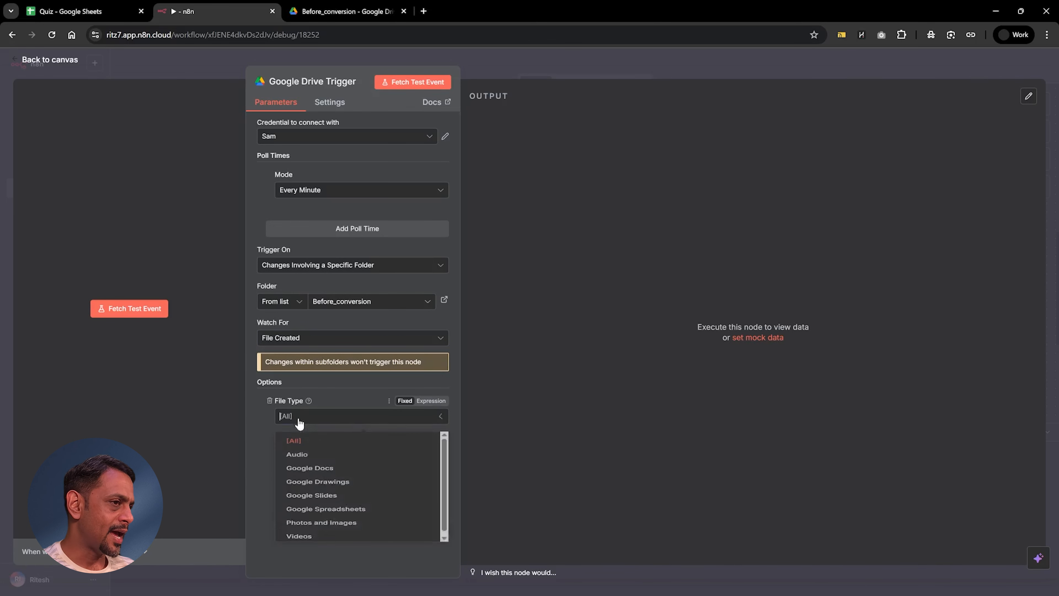
left_click(263, 419)
left_click(502, 63)
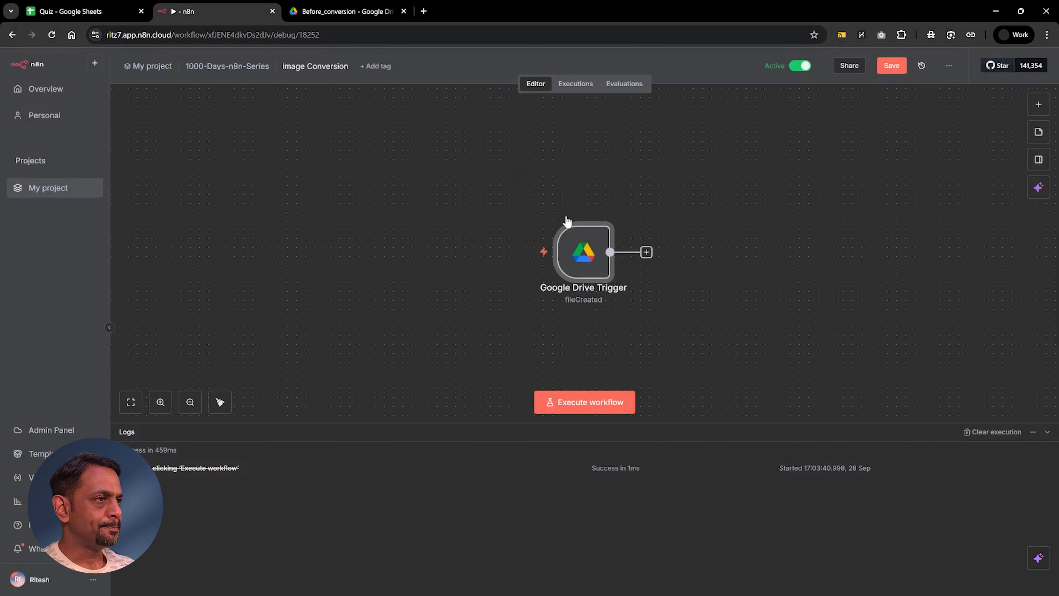
Step: Move the Google Drive Trigger node to the left part of the canvas, execute the workflow and check the trigger's output
left_click_drag(564, 256, 275, 241)
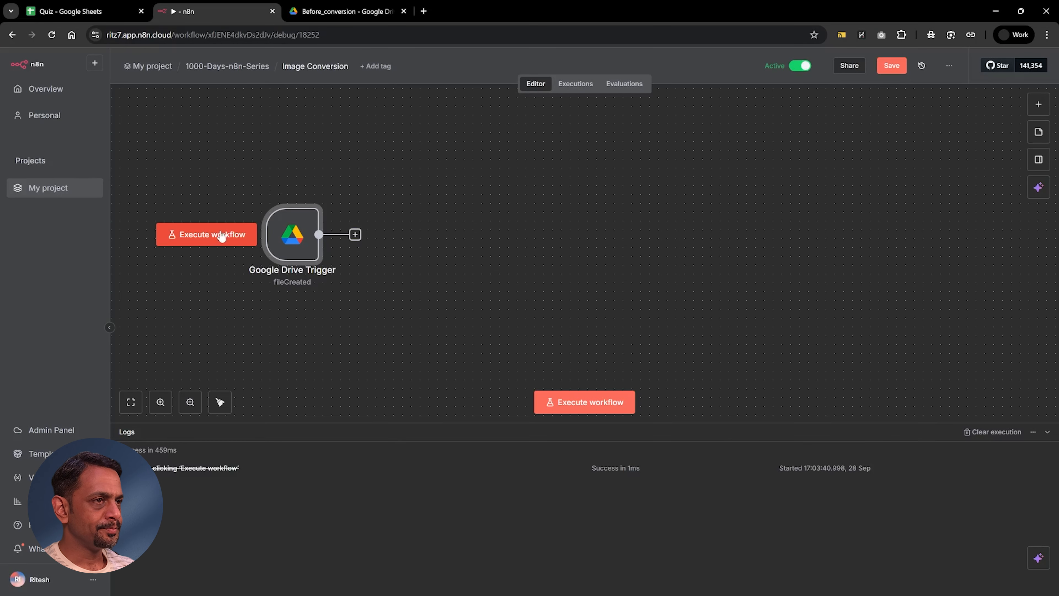
left_click(220, 236)
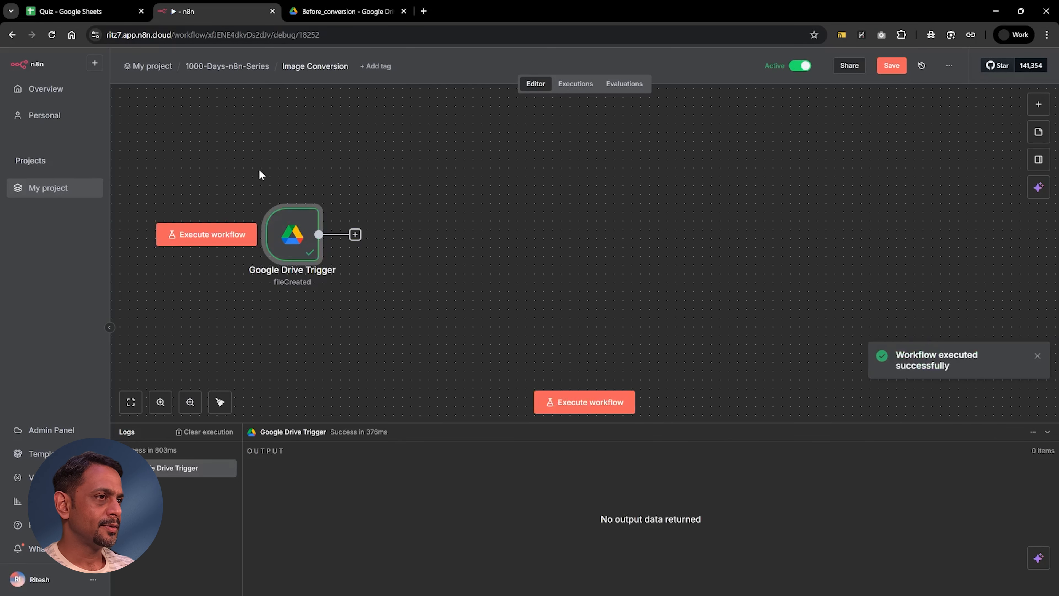
double_click(295, 230)
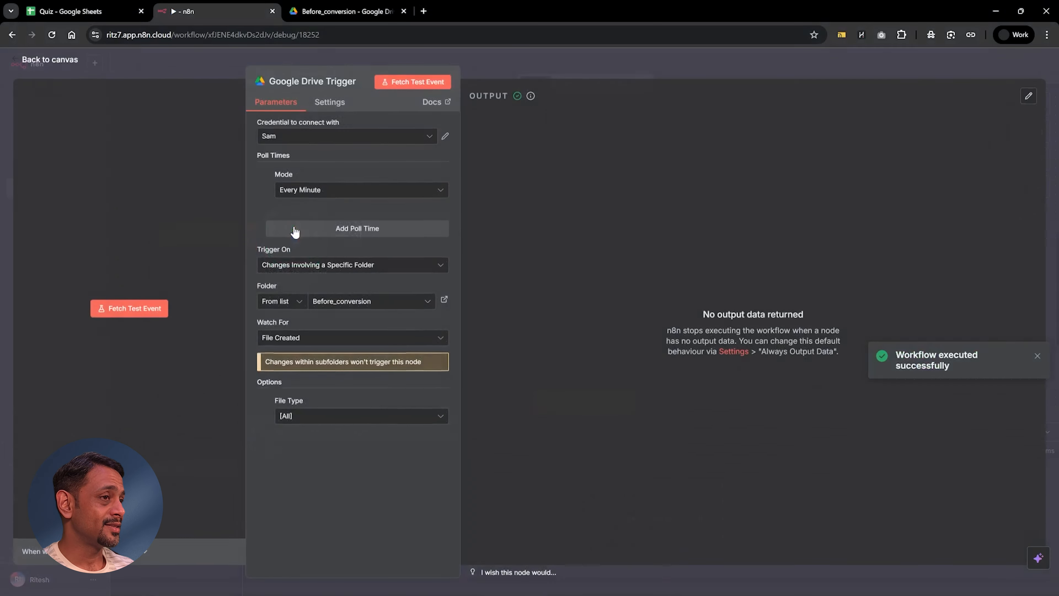
left_click(597, 65)
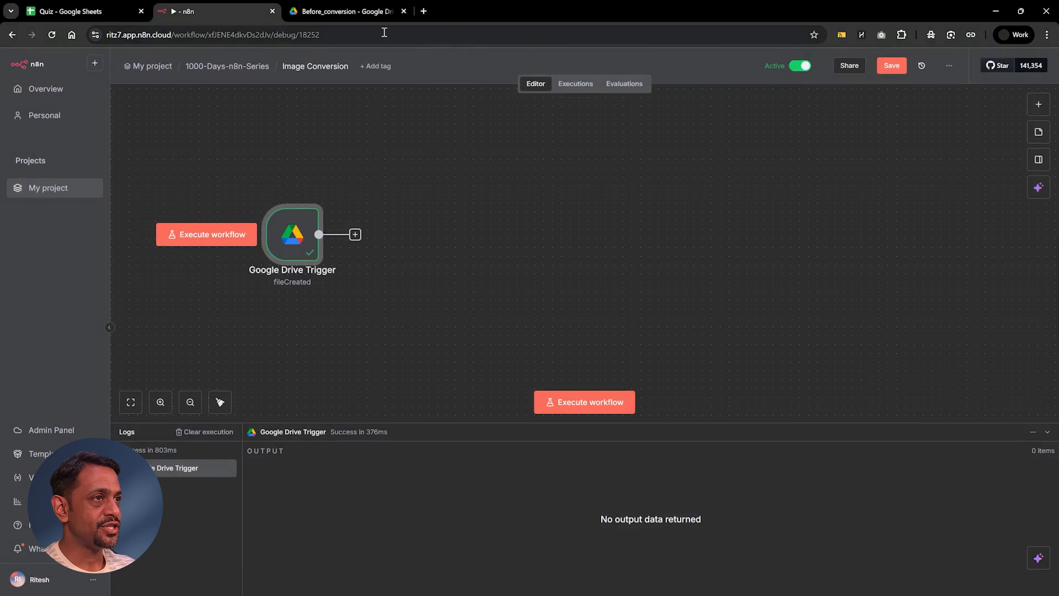
Step: Delete image (1).png from the Before_conversion folder in Google Drive and save the Image Conversion workflow in n8n
left_click(341, 12)
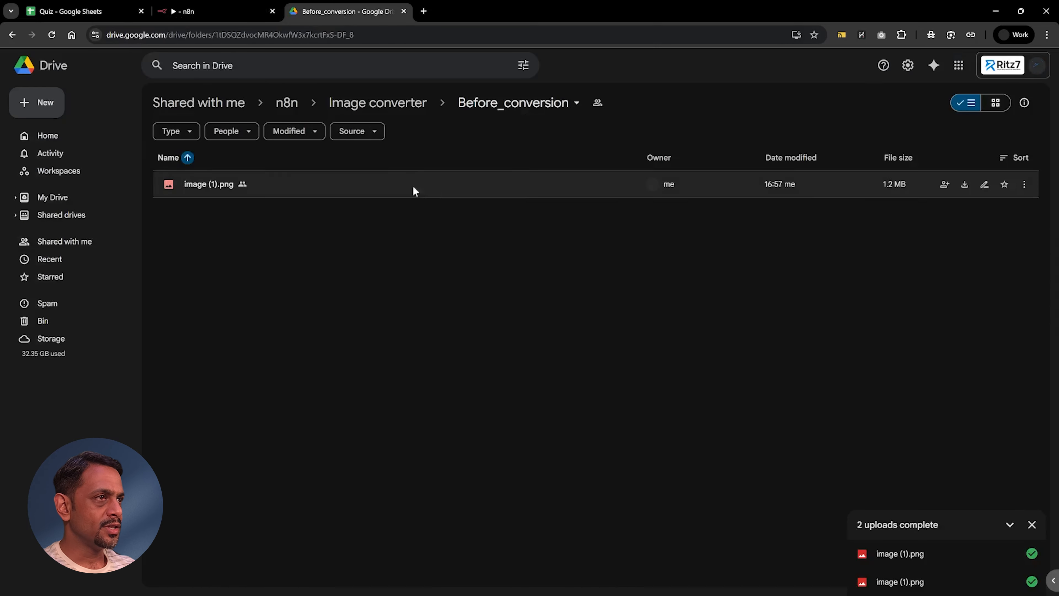
left_click(203, 189)
key("Delete")
key("Return")
left_click(187, 12)
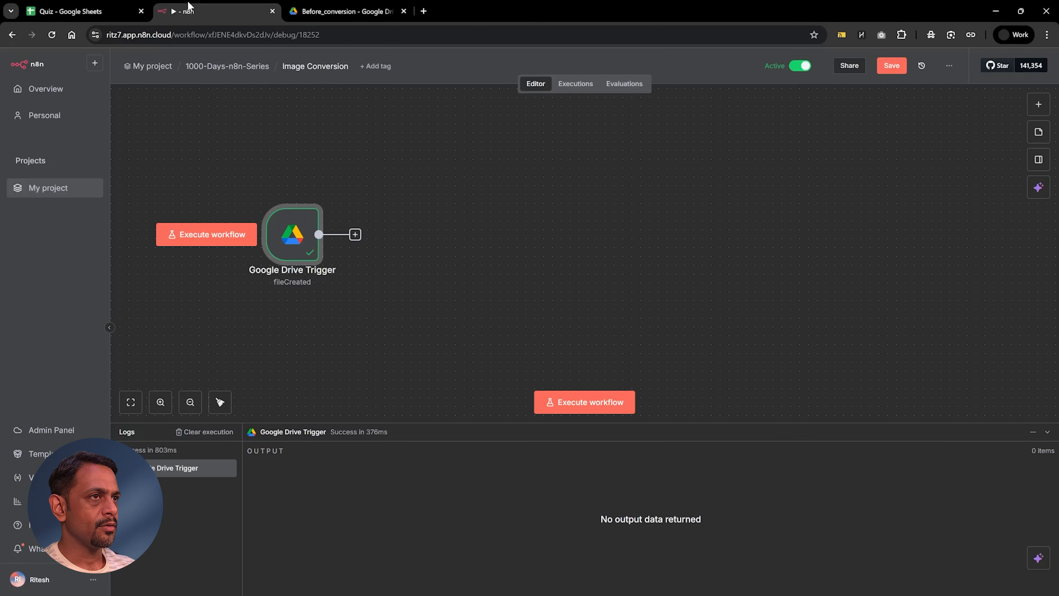
left_click(891, 65)
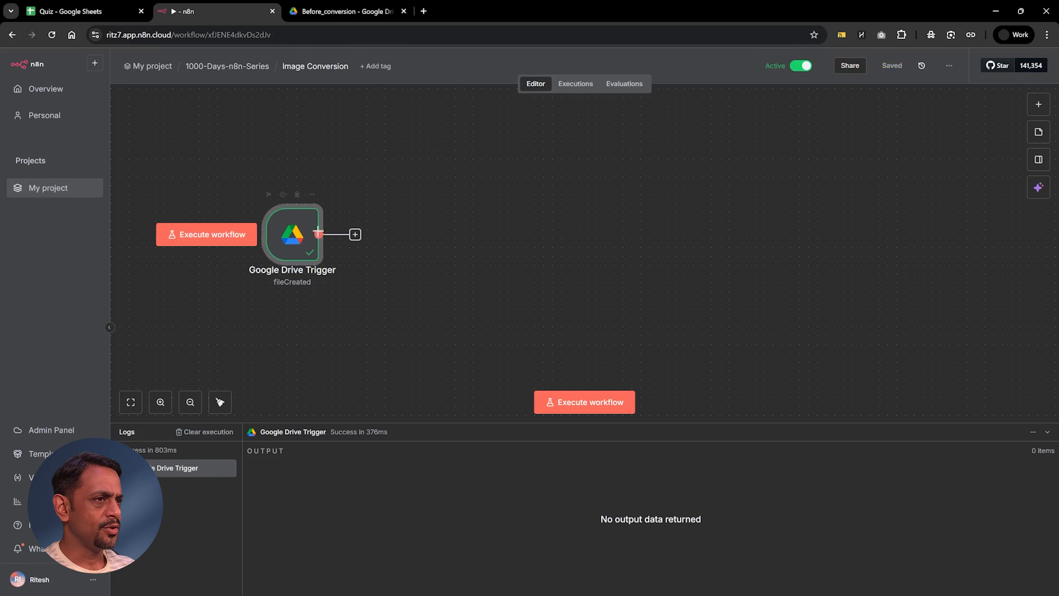
Step: Upload image (1).png from the local Delete Later folder to the Before_conversion folder in Google Drive and dismiss the upload notice
left_click(316, 11)
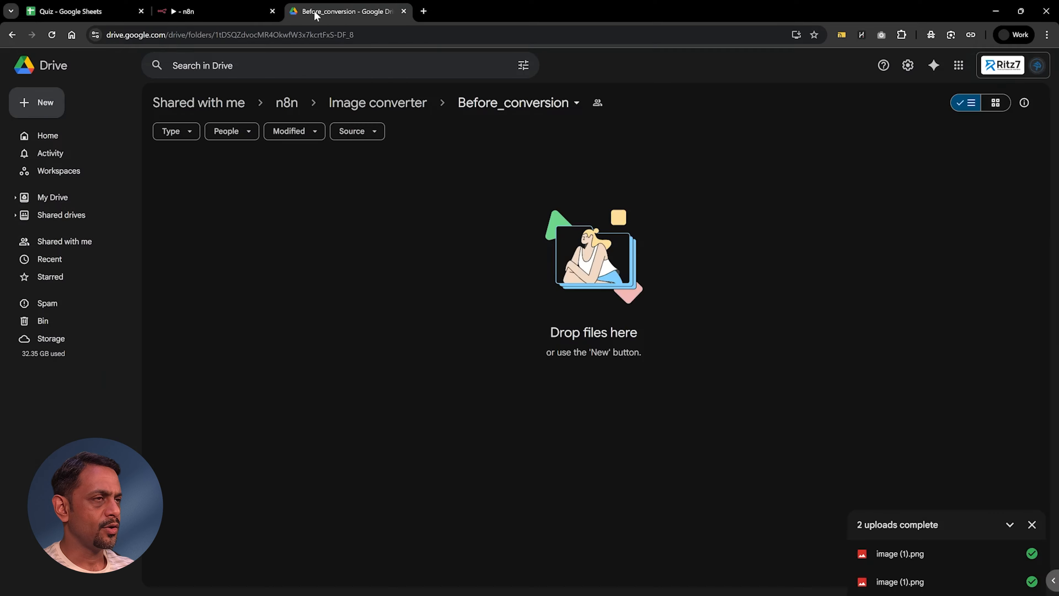
key("alt+Tab")
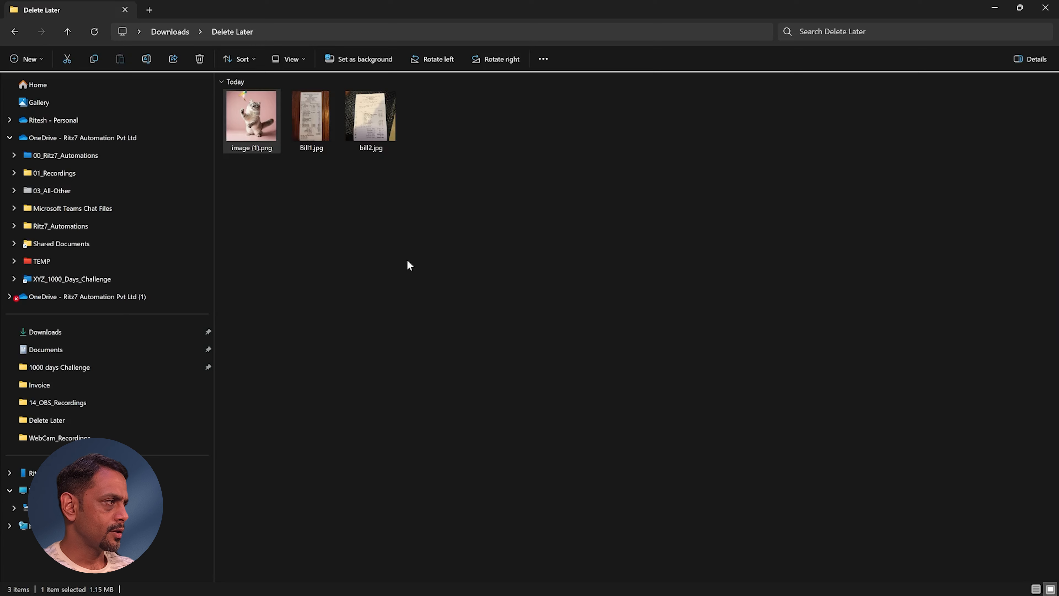
left_click_drag(249, 125, 283, 239)
key("alt+Tab")
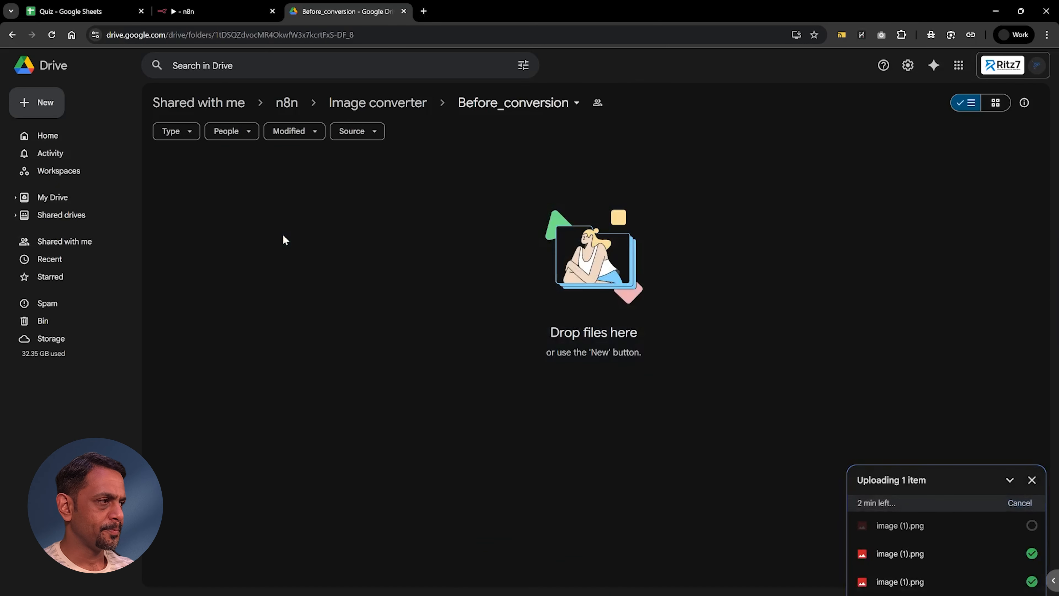
left_click(1032, 496)
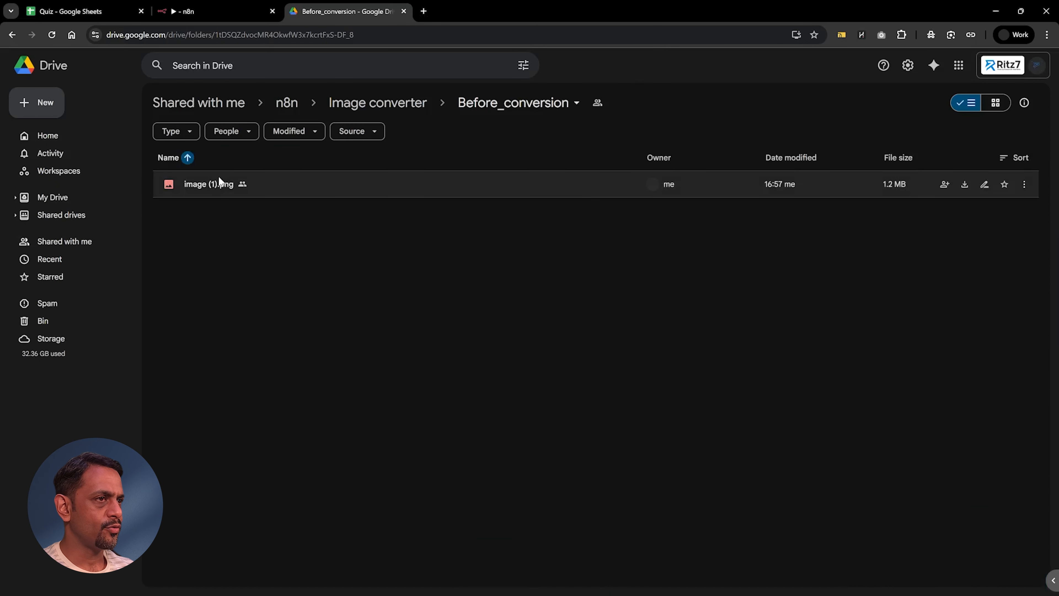
Step: Switch to n8n and copy the workflow's most recent execution, Sep 28, 17:09:51, into the editor
left_click(188, 12)
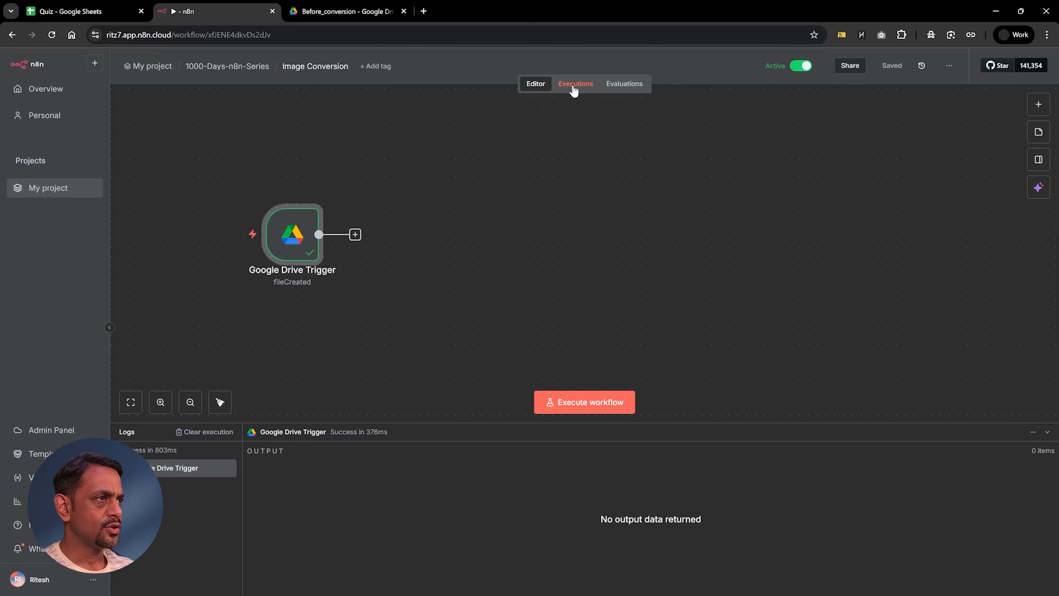
left_click(572, 85)
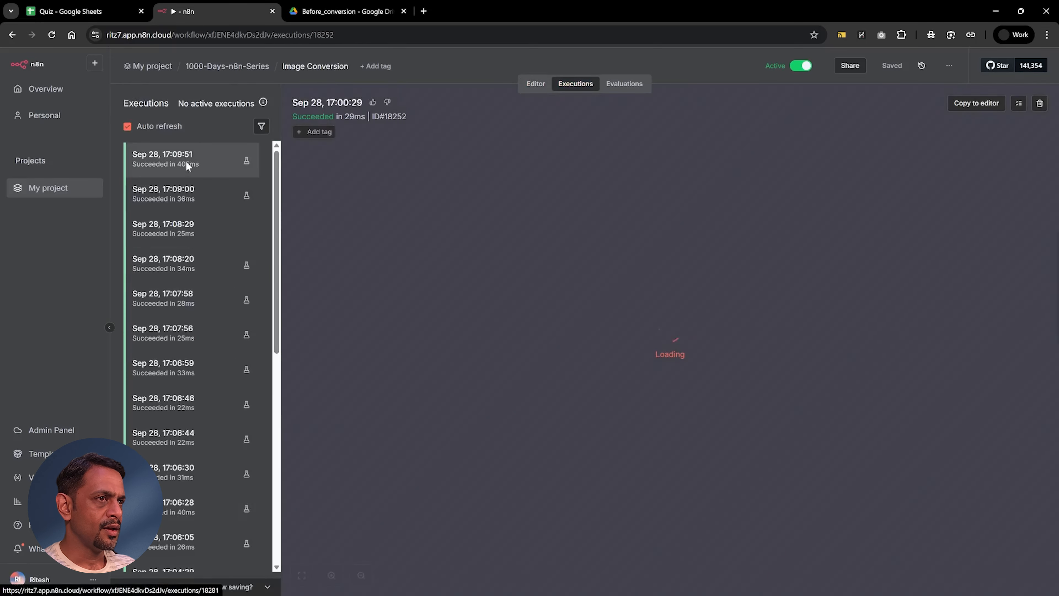
left_click(186, 164)
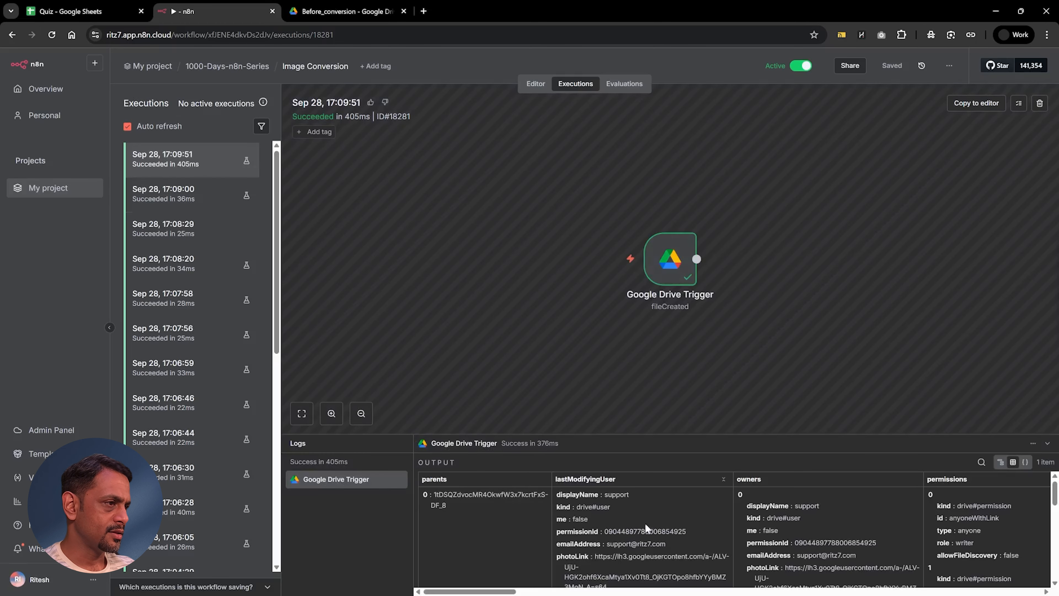
left_click(976, 103)
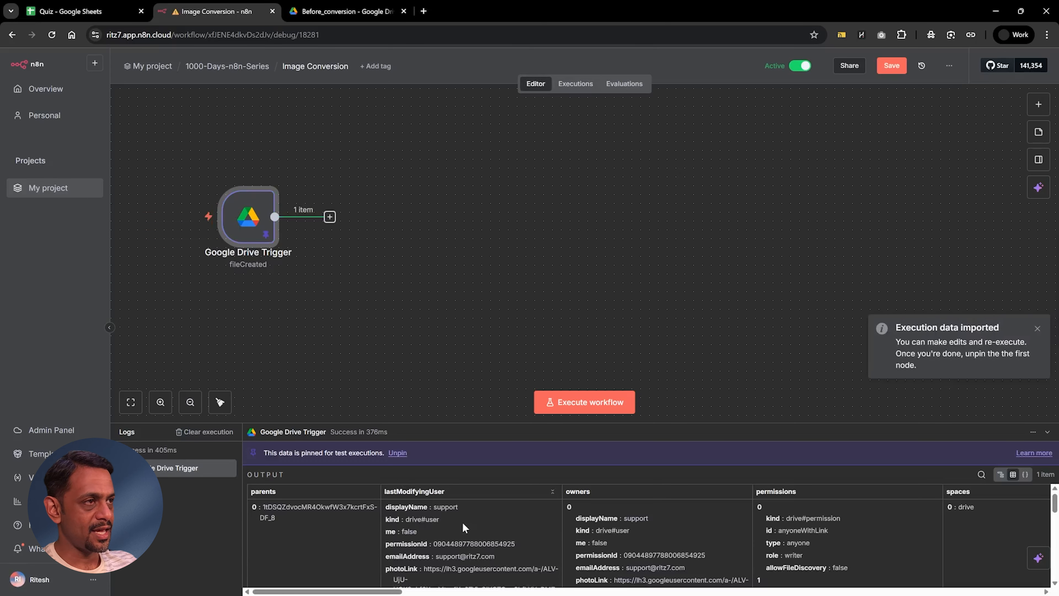
Step: Add an Apify node with the Run an Actor action after the Google Drive Trigger
mouse_move(250, 262)
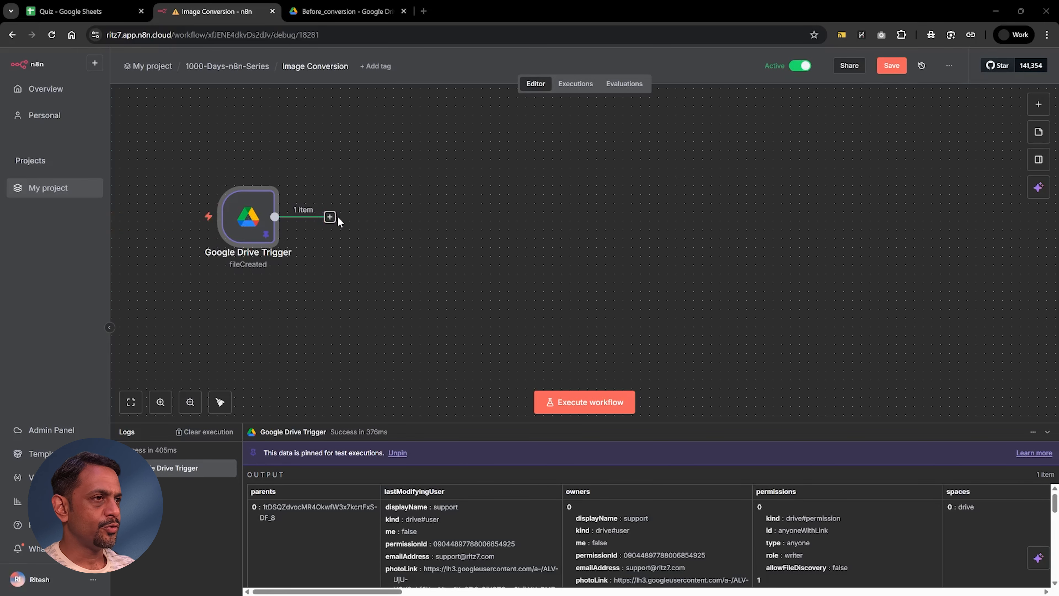
left_click(329, 217)
type("apify")
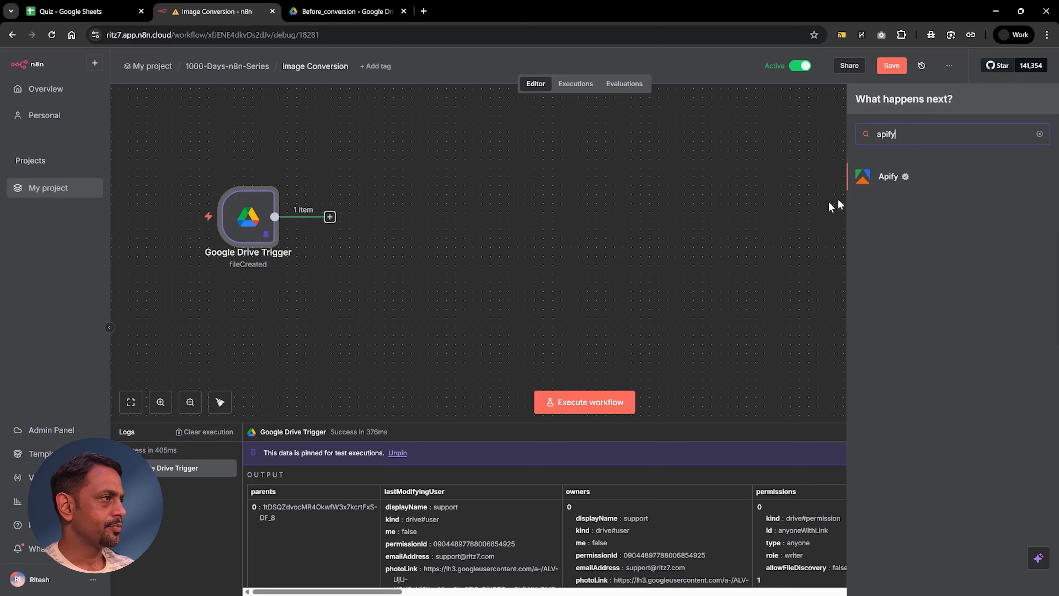
left_click(879, 181)
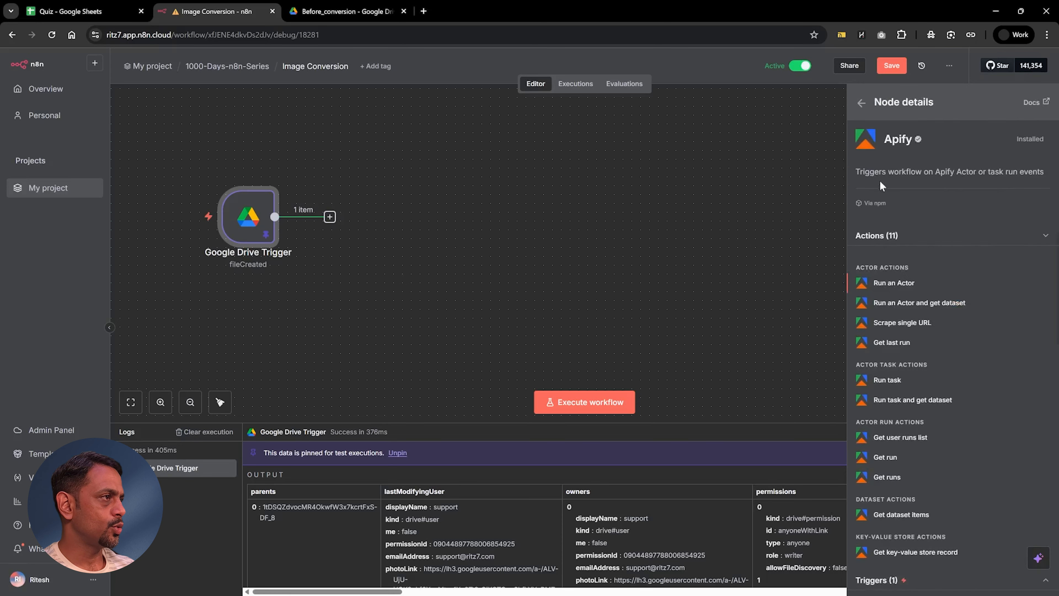
left_click(888, 285)
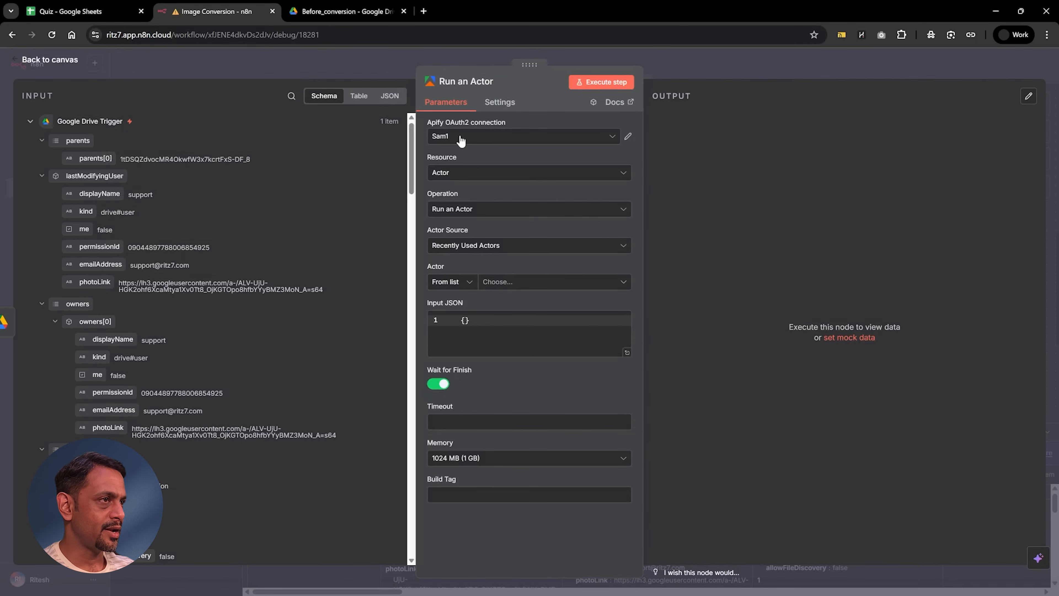
Step: Select the Image format converter JPG PNG WEBP actor for the Run an Actor node
left_click(507, 284)
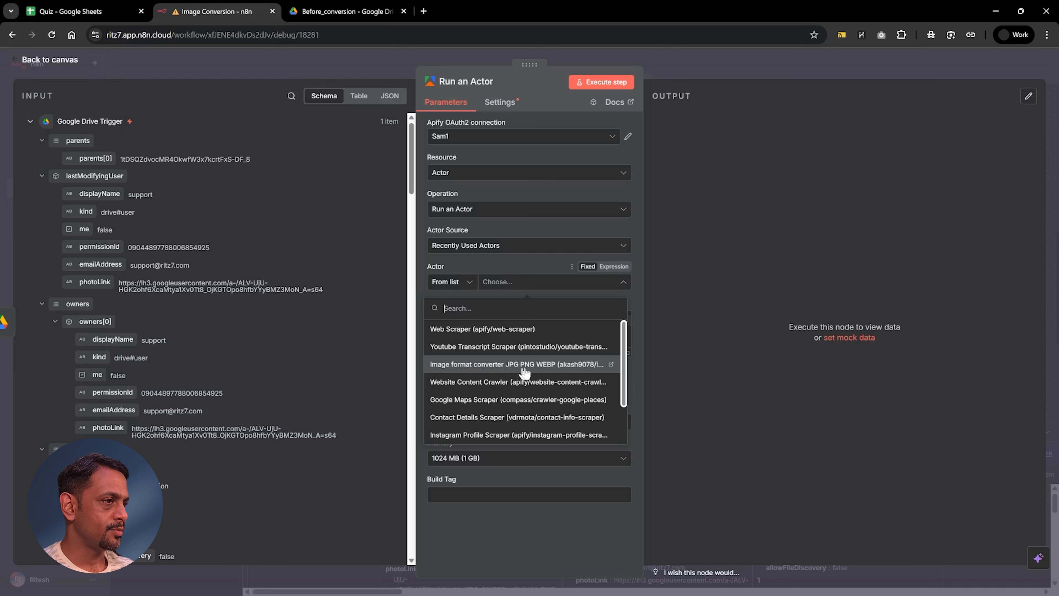
left_click(549, 370)
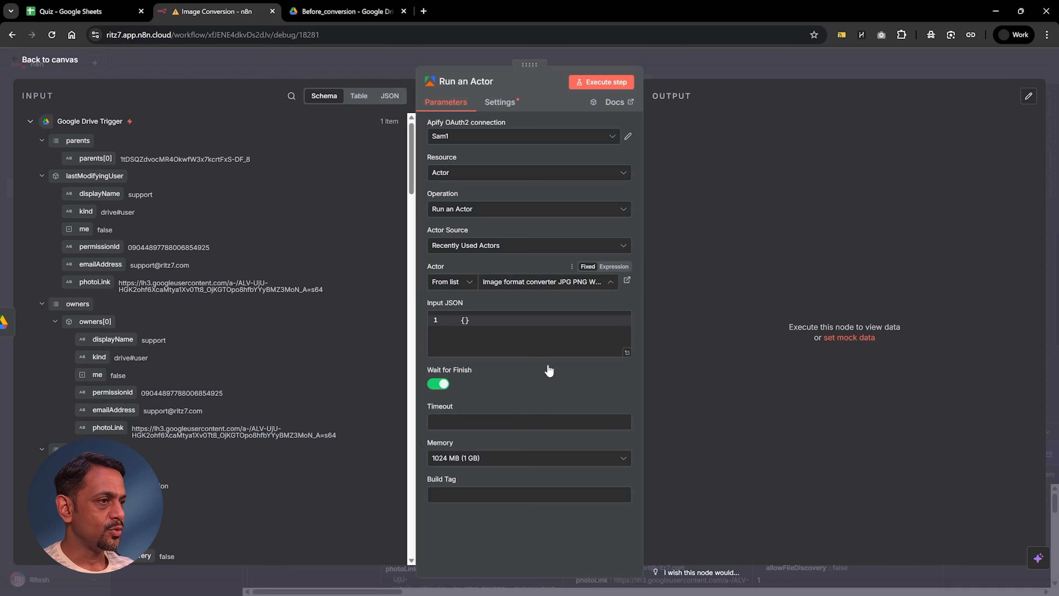
left_click(522, 284)
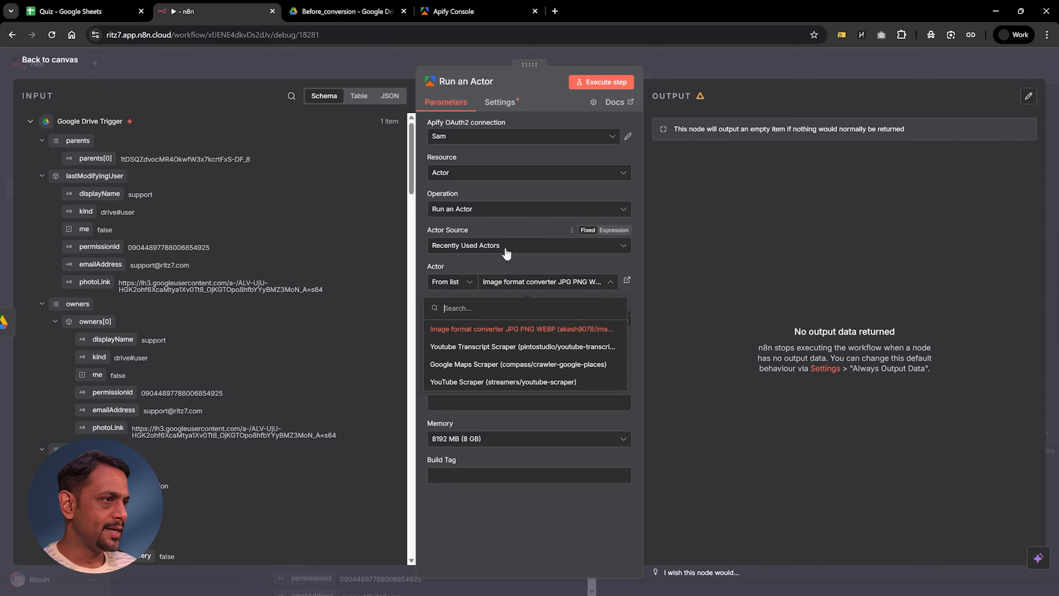
left_click(464, 331)
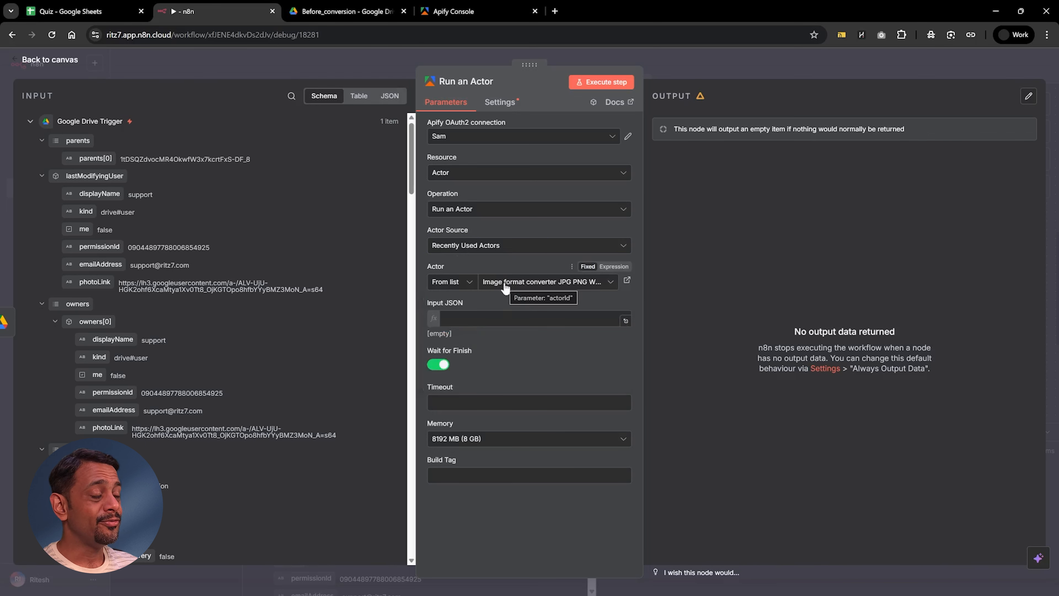
Step: Switch to Apify Console, search the Apify Store for "image con" and open the Image format converter JPG PNG WEBP actor
left_click(470, 16)
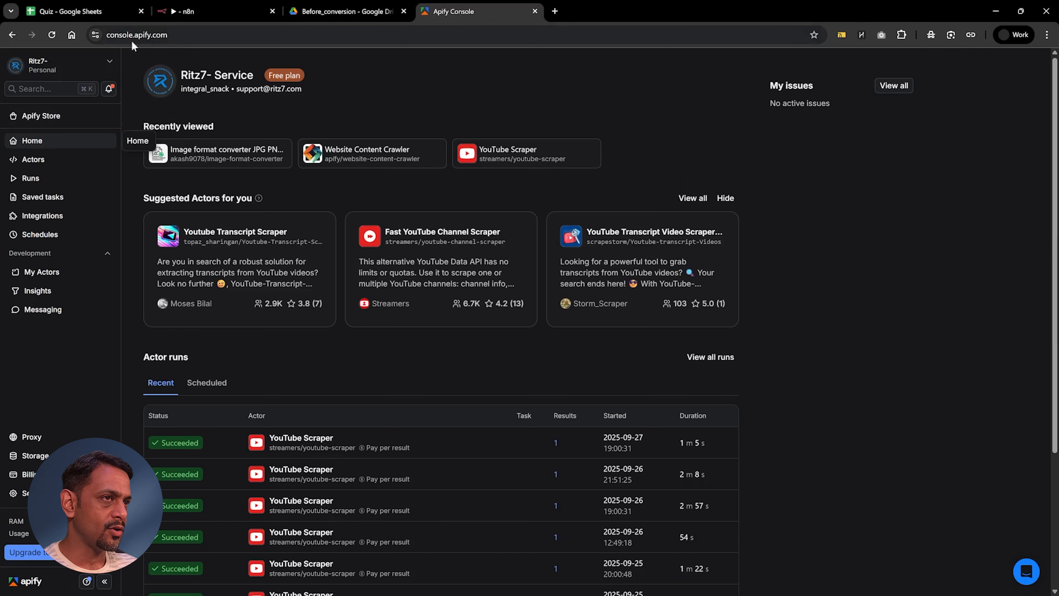
left_click(42, 117)
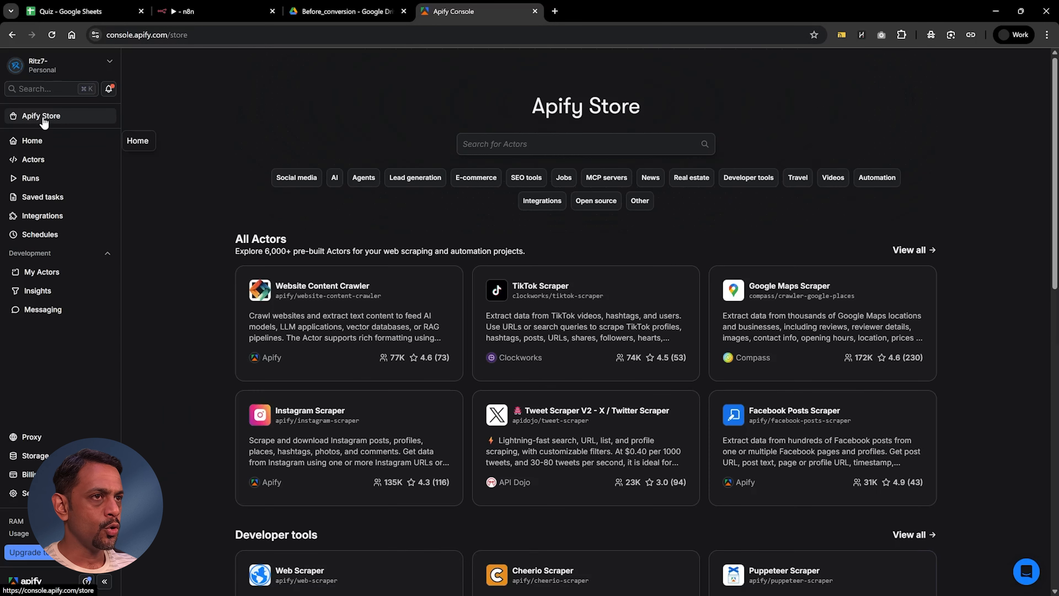
left_click(492, 148)
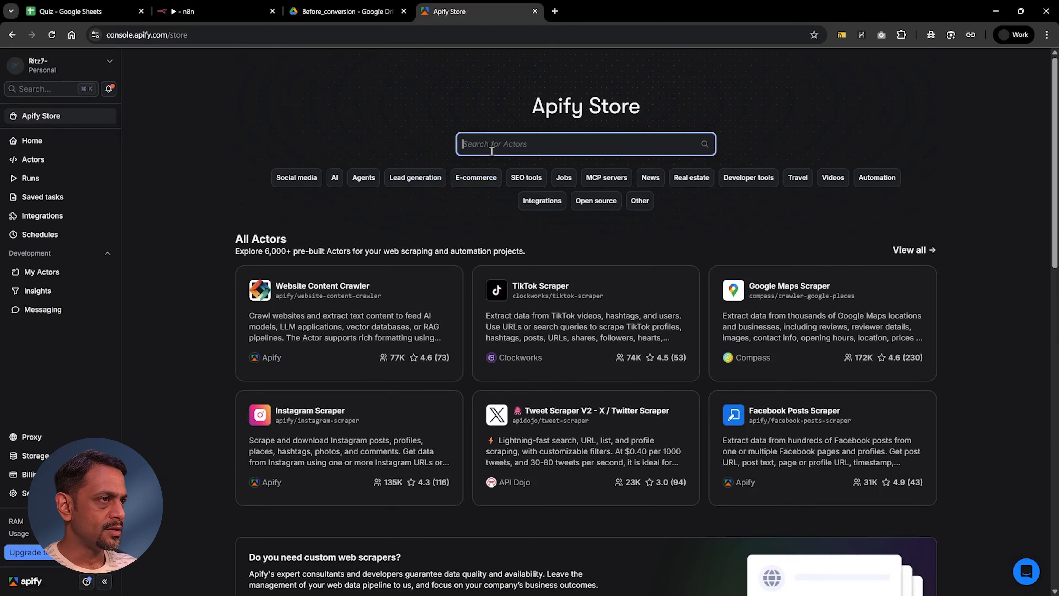
type("image con")
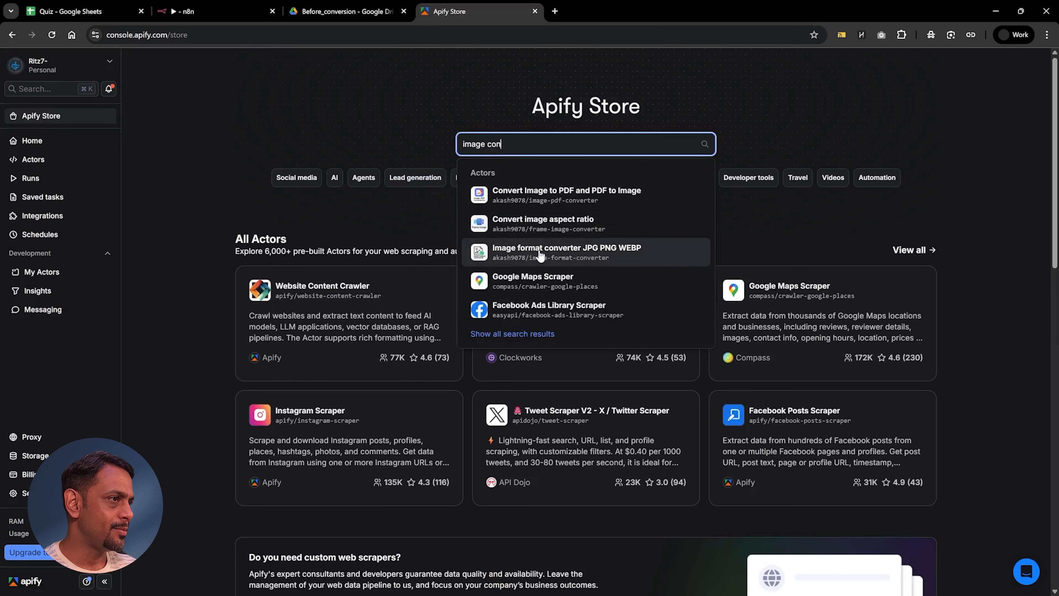
left_click(566, 252)
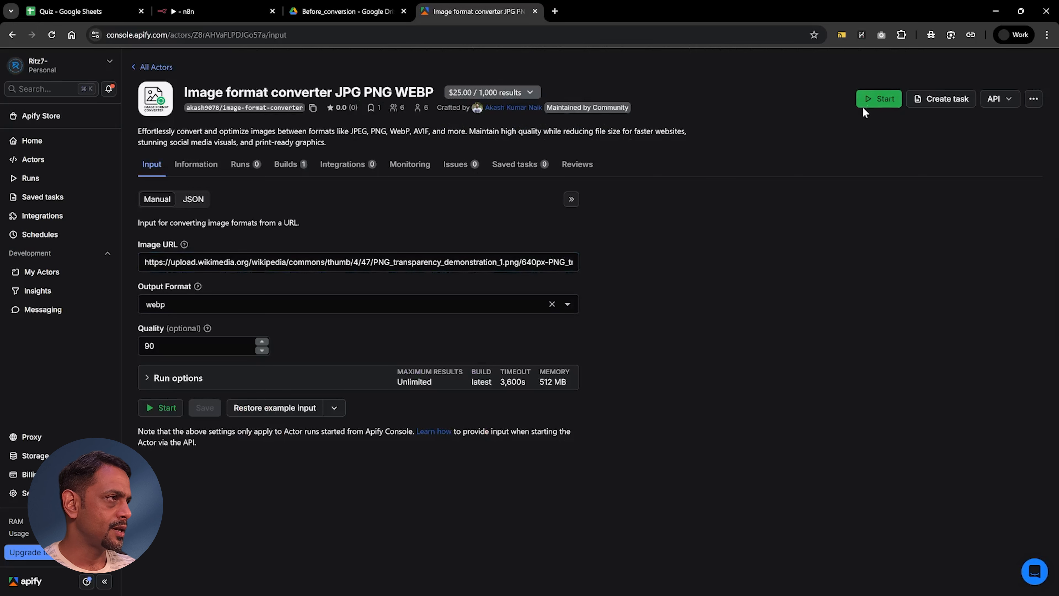
Step: Run the Image format converter actor with its example input and agree to share its runs with the developer
left_click(869, 102)
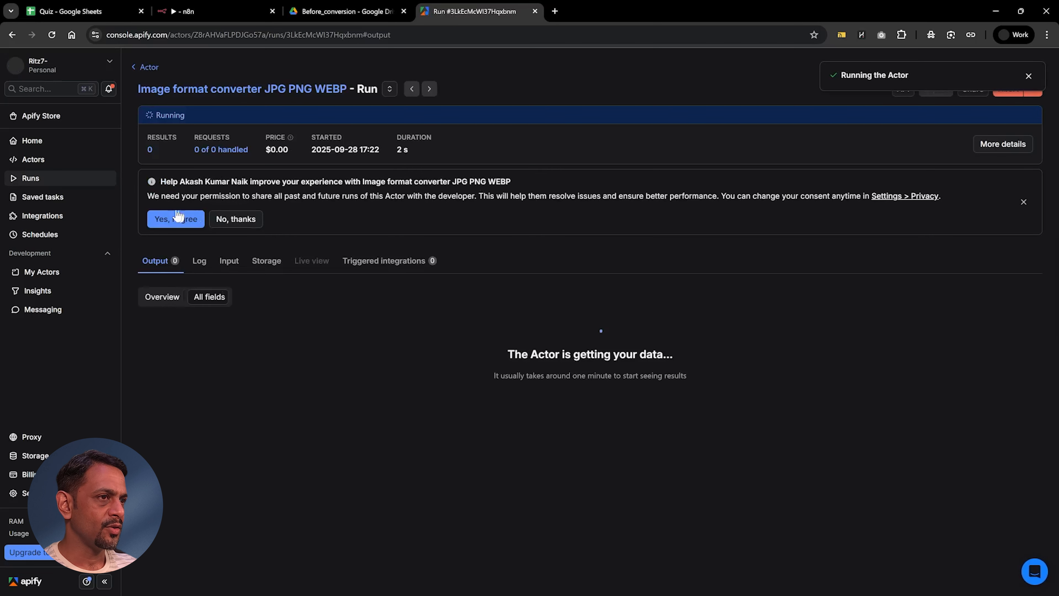
left_click(163, 221)
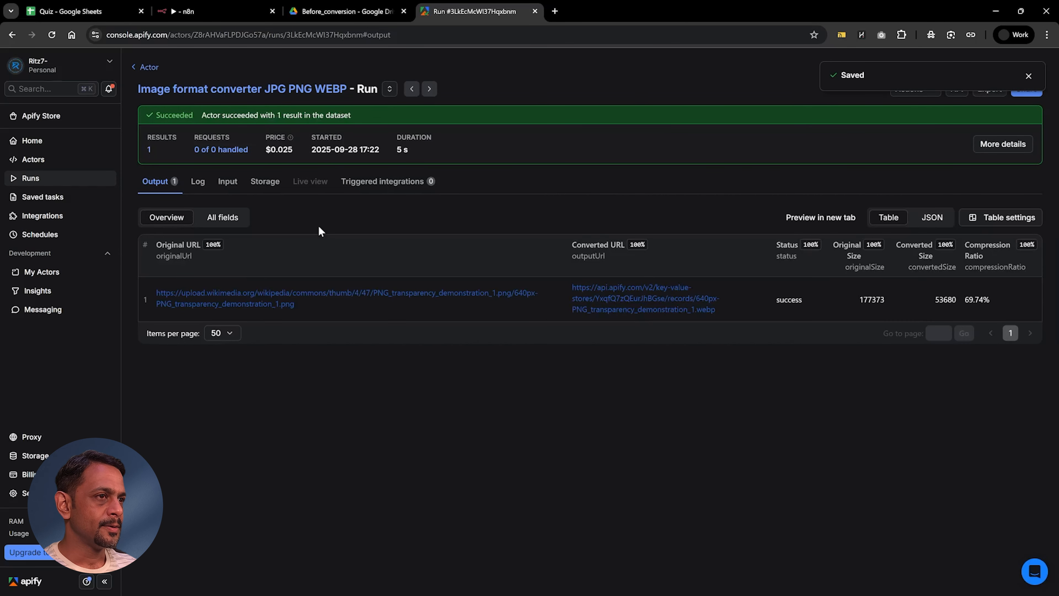
Step: Return to n8n and set the Run an Actor node to the Apify API key credential with the Image format converter JPG PNG WEBP actor
left_click(188, 12)
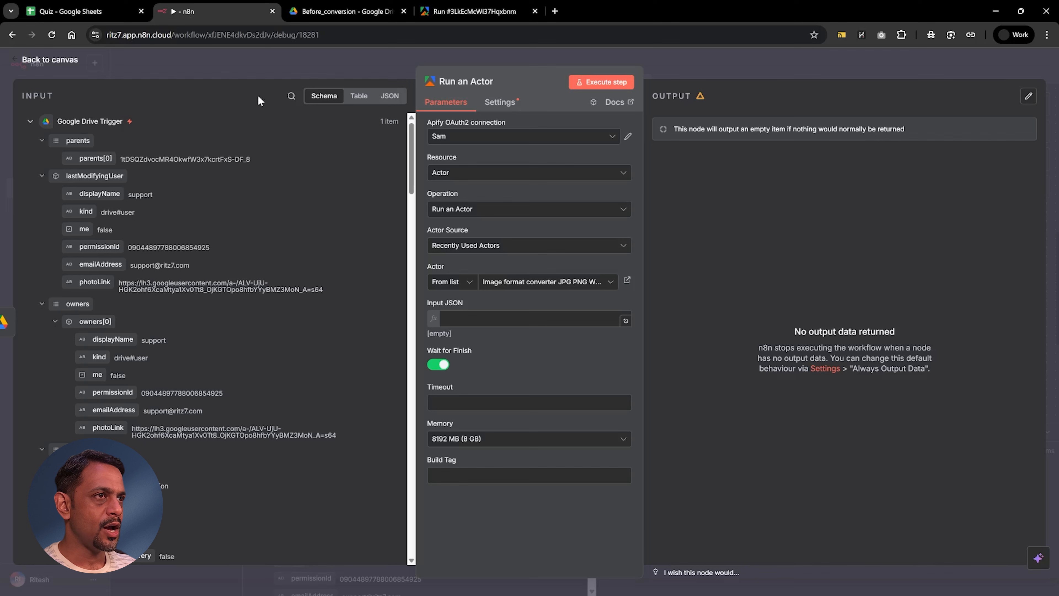
left_click(464, 138)
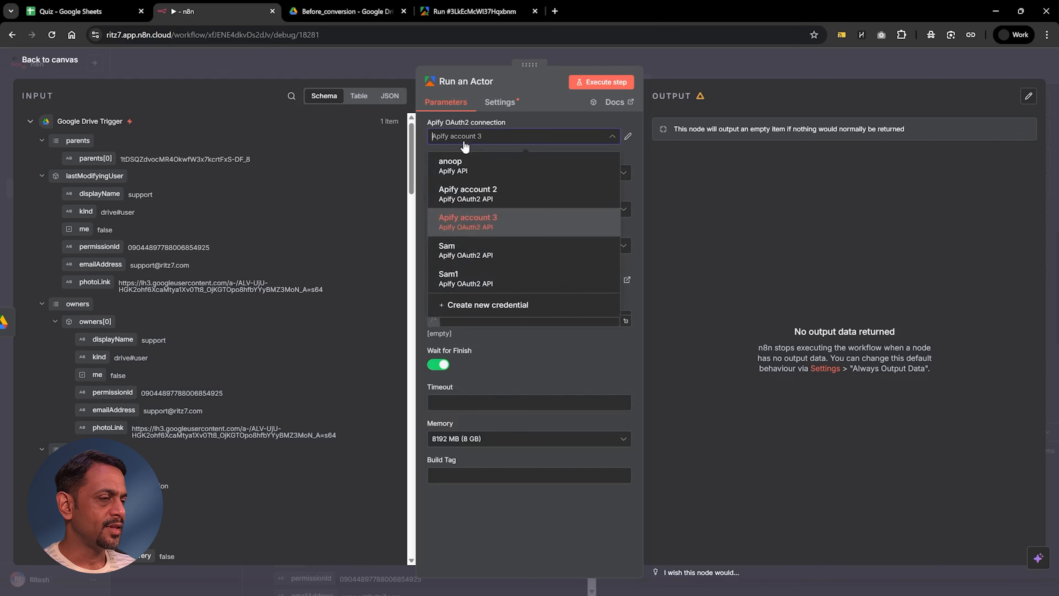
left_click(460, 167)
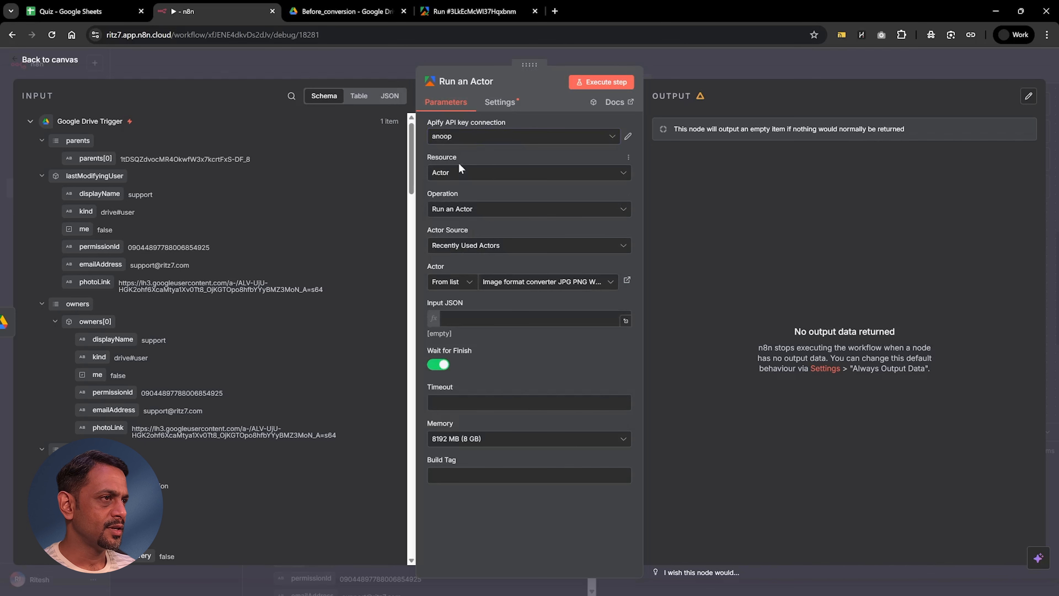
left_click(501, 284)
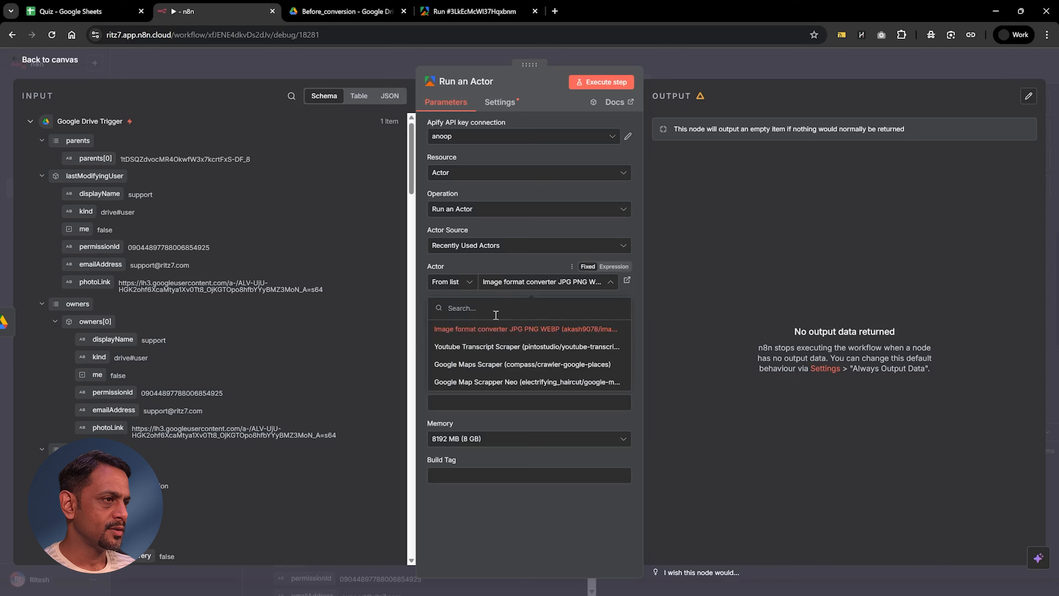
left_click(493, 336)
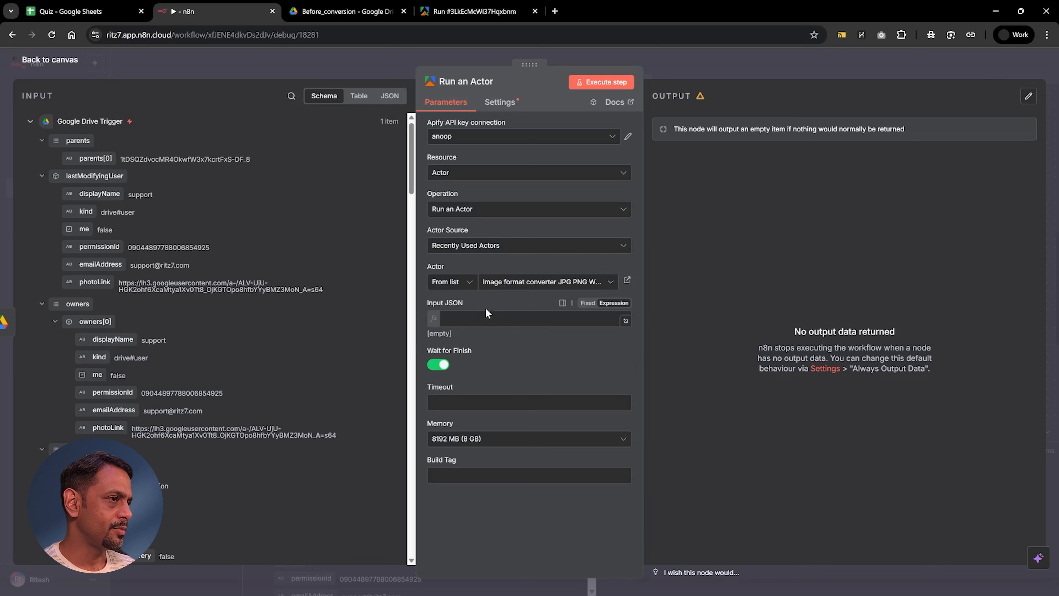
left_click(448, 135)
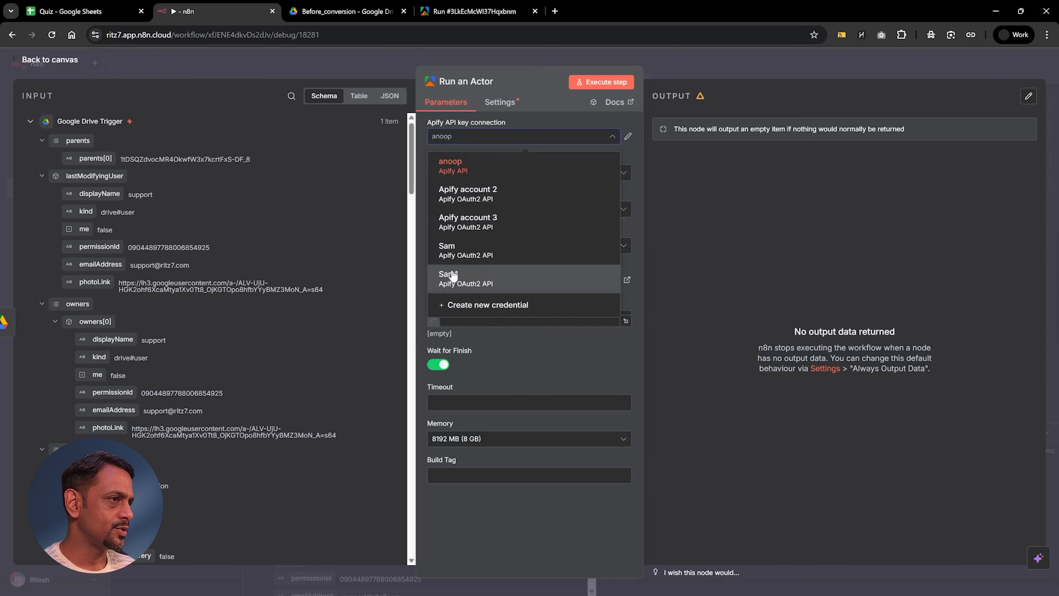
left_click(425, 242)
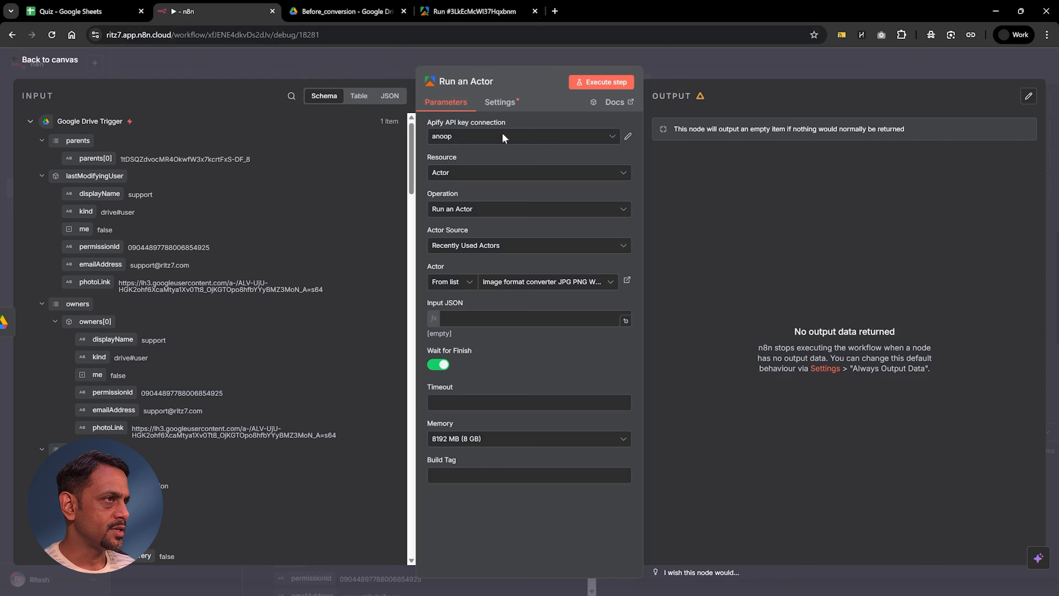
left_click(454, 320)
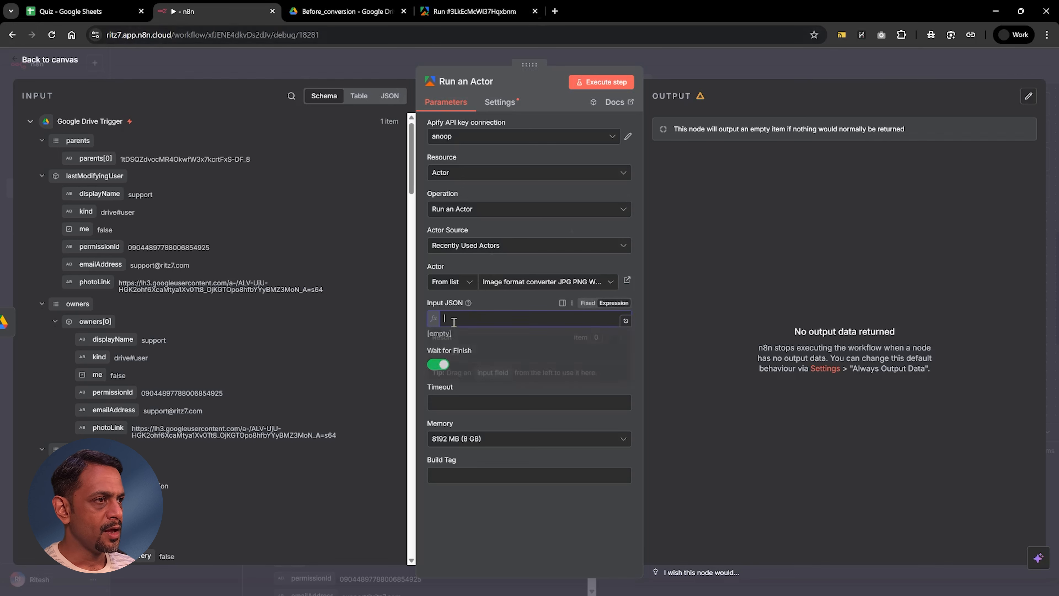
type("{   \"imageUrl\": \"https://drive.google.com/file/d/{{ $json.id }}/view?usp=sharing\",   \"outputFormat\": \"webp\",   \"quality\": 90 }")
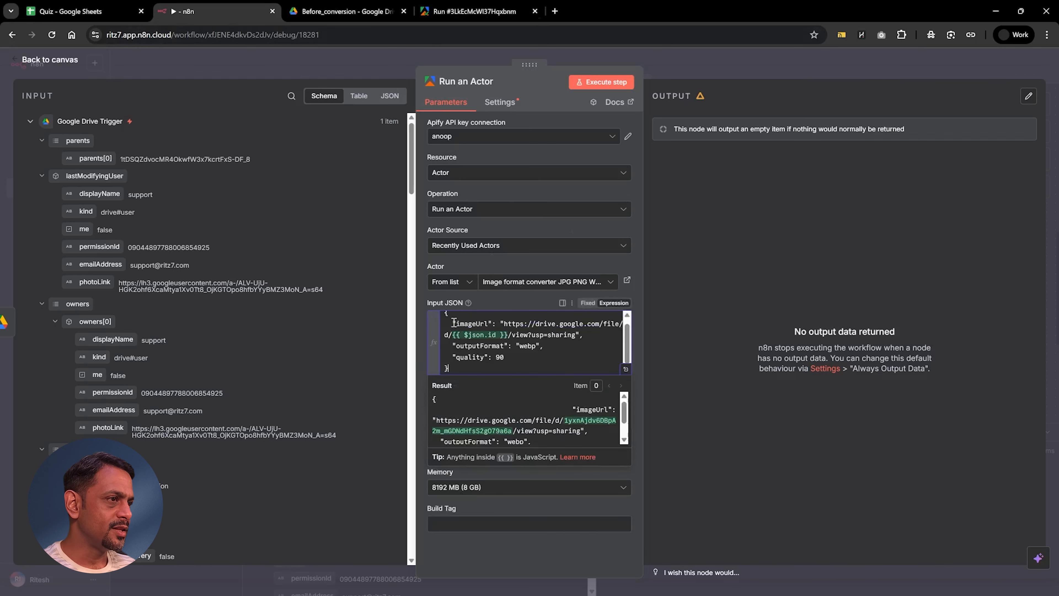
left_click(625, 368)
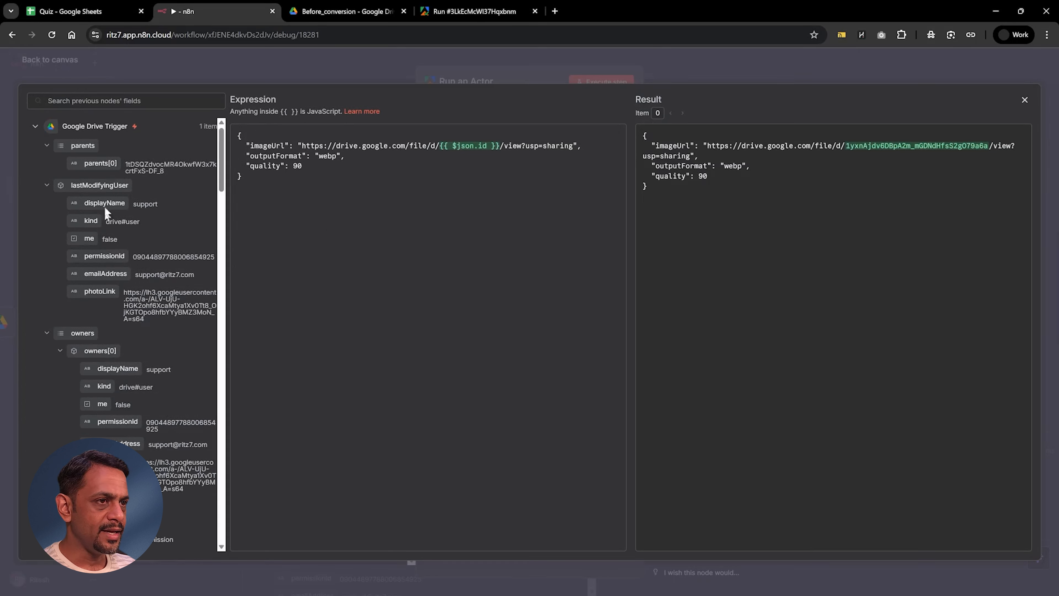
left_click(97, 102)
type("id")
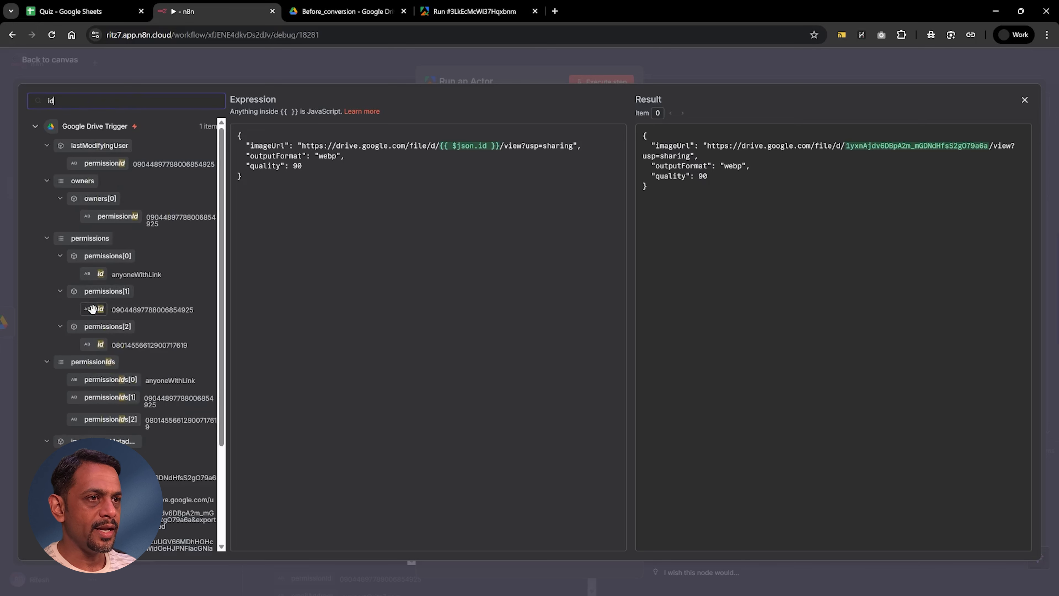
scroll(93, 325, "down", 5)
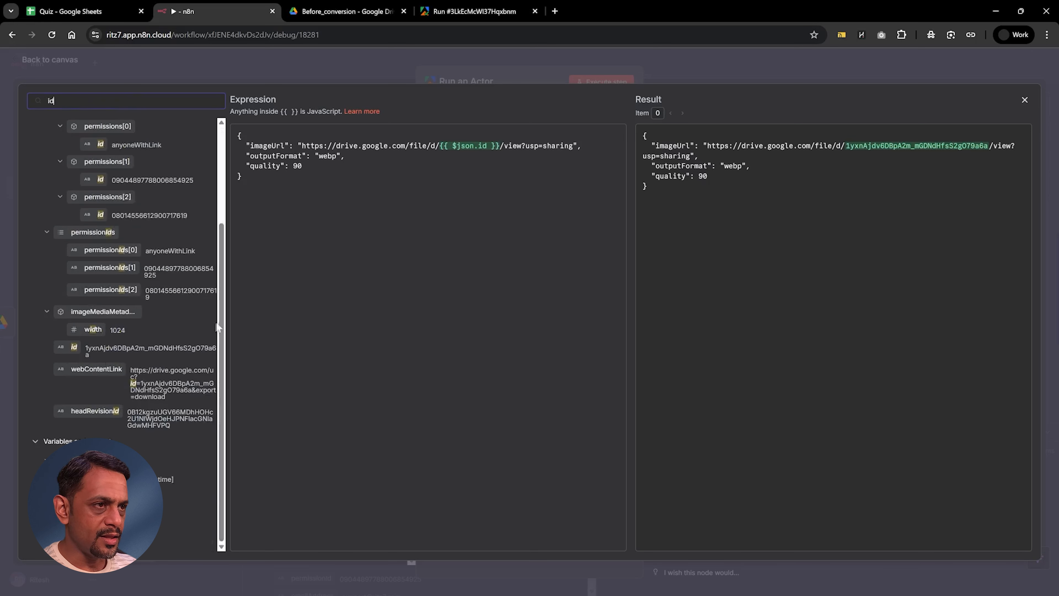
left_click_drag(230, 318, 327, 318)
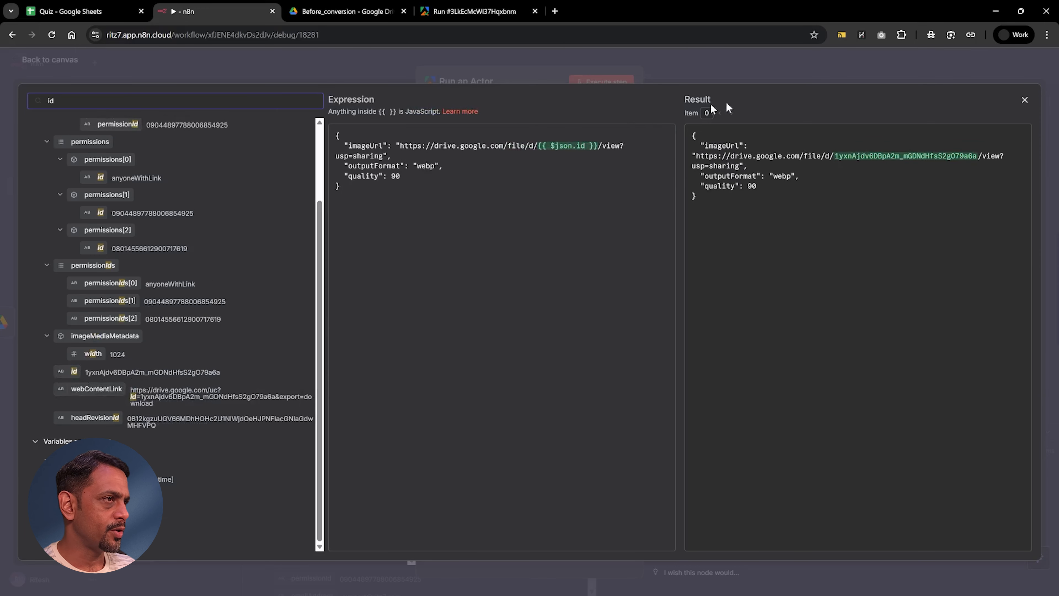
left_click(761, 73)
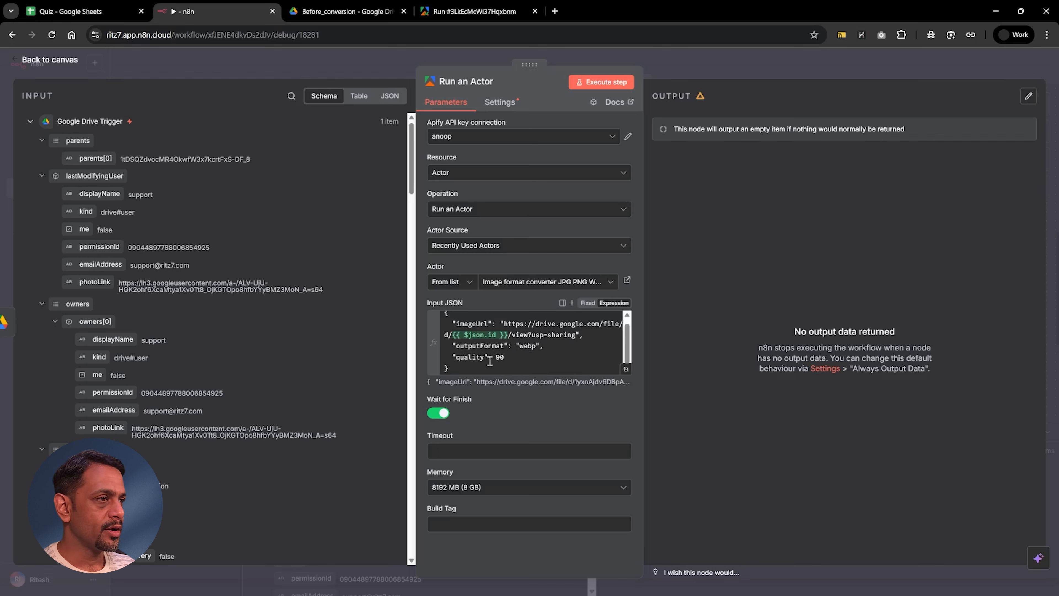
Step: Execute the Run an Actor node and return to the workflow canvas
left_click(605, 85)
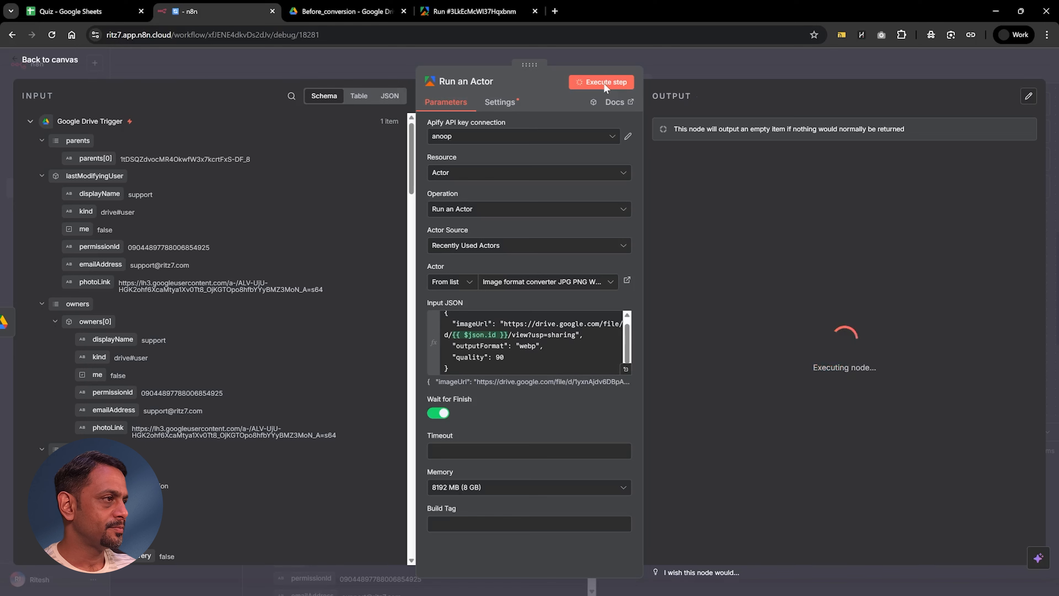
left_click(722, 71)
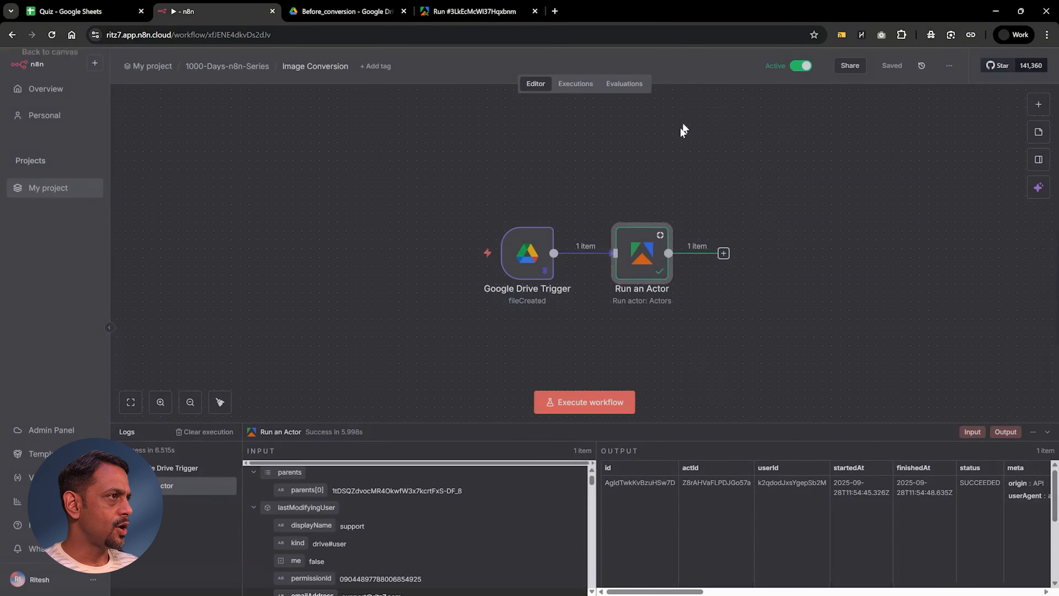
Step: Add an Apify Get dataset items node after Run an Actor and connect it with the Apify API key credential
left_click(723, 253)
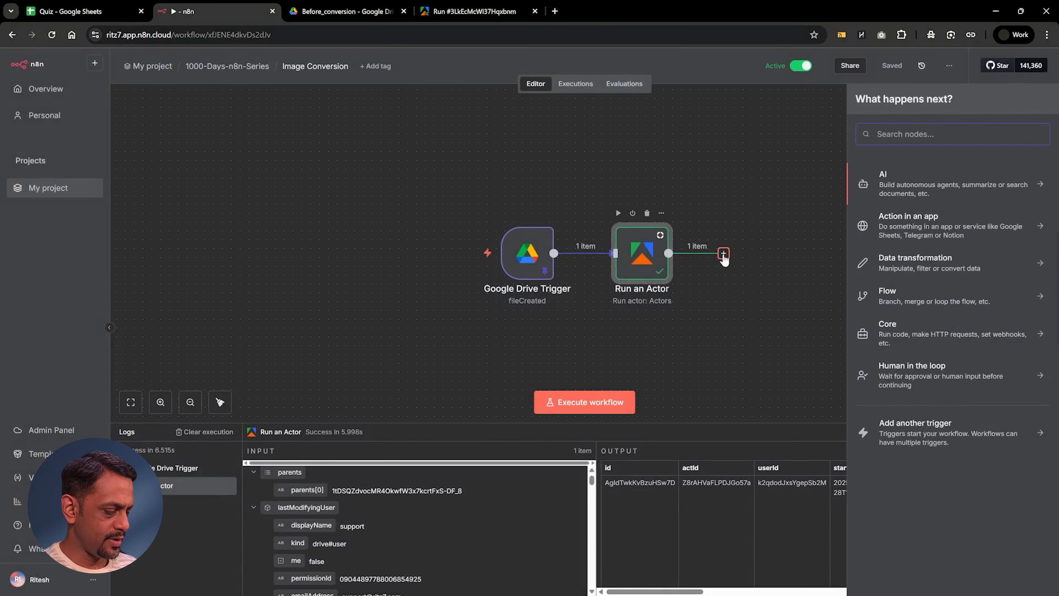
type("apify")
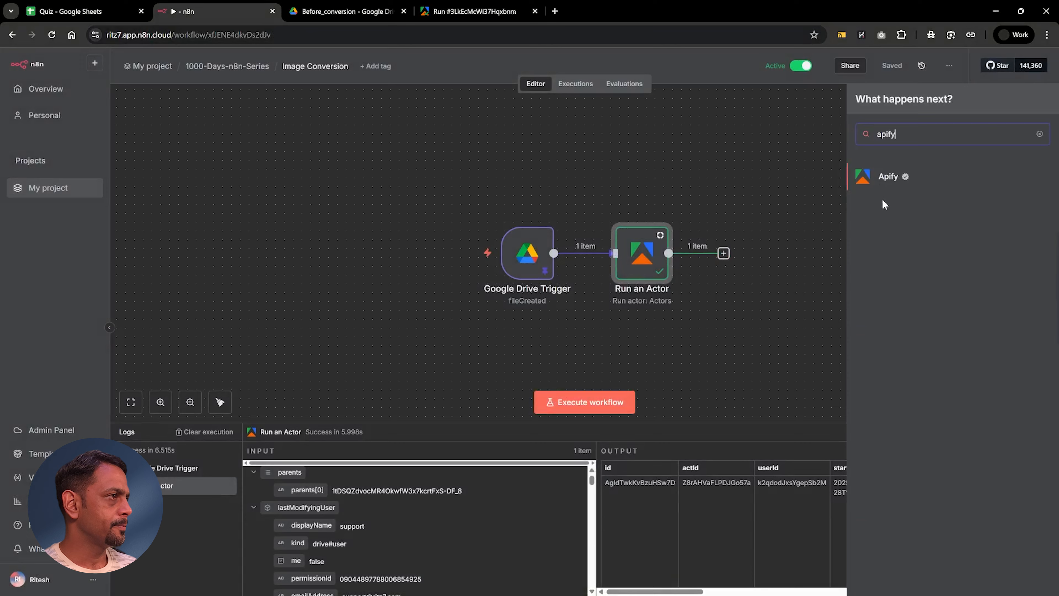
left_click(890, 181)
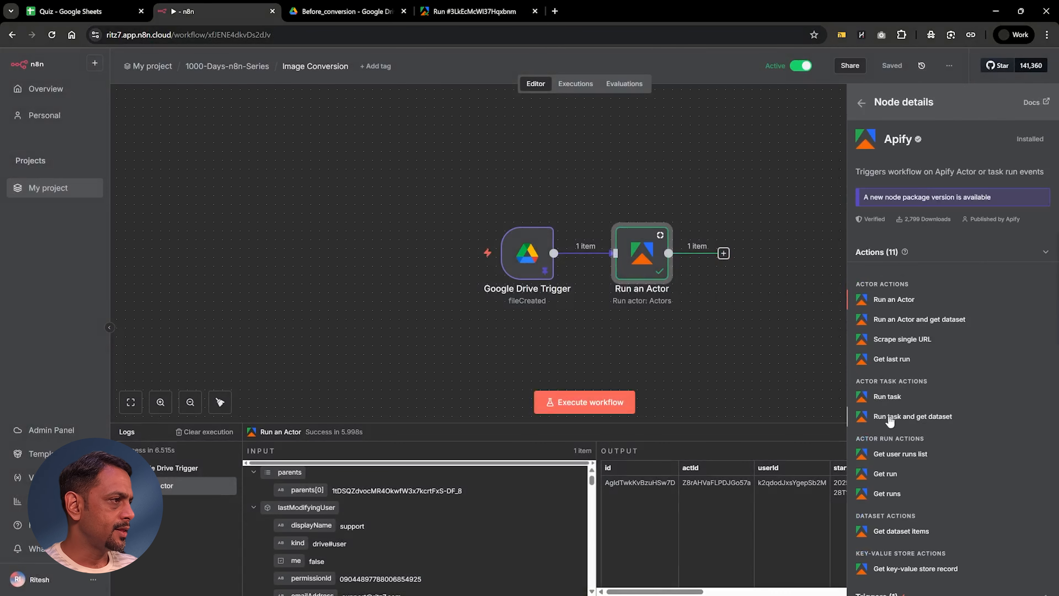
left_click(899, 532)
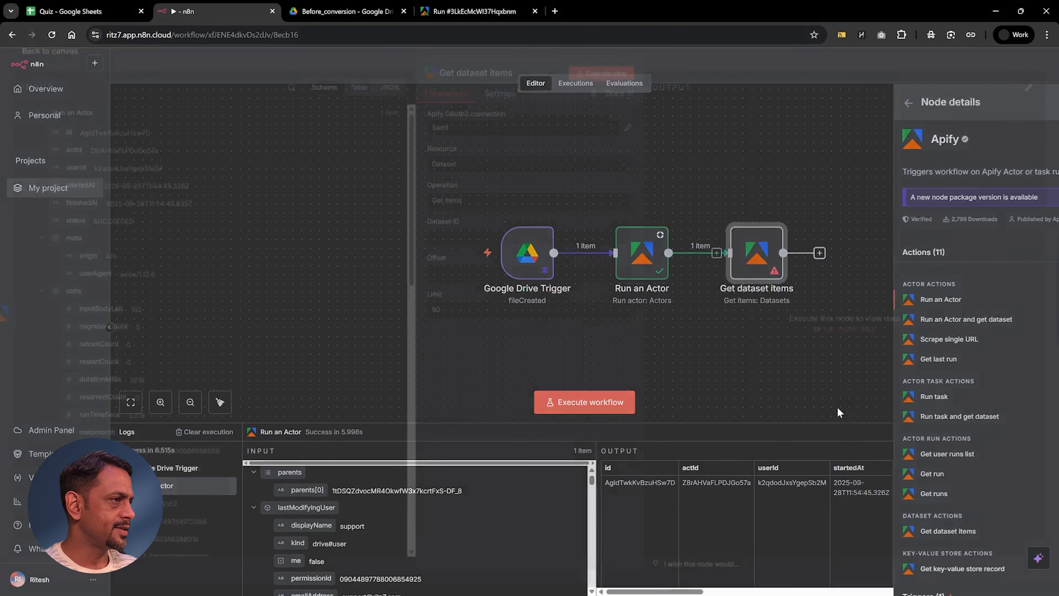
left_click(460, 144)
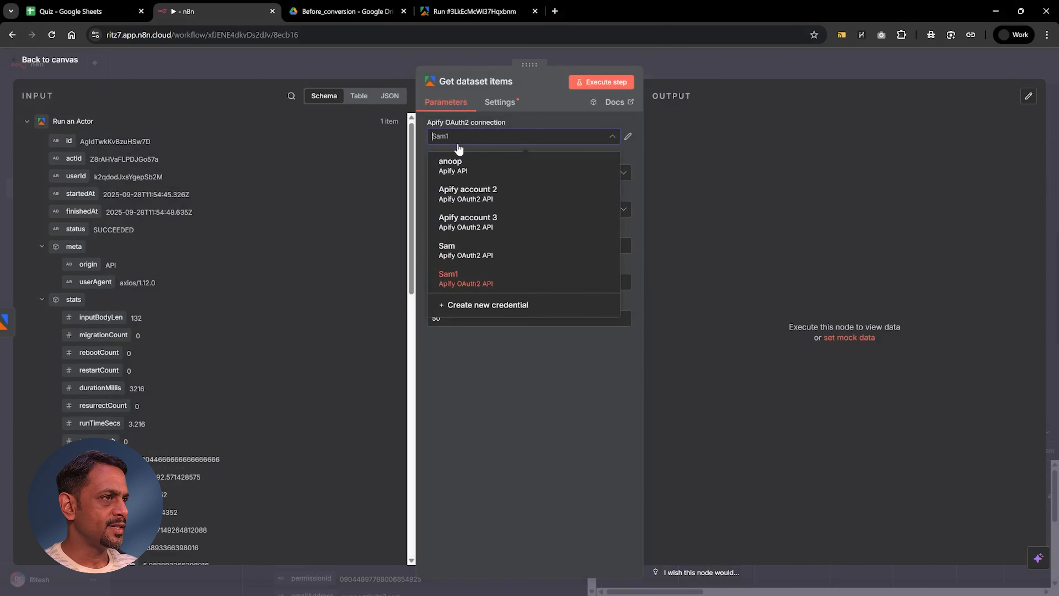
left_click(457, 162)
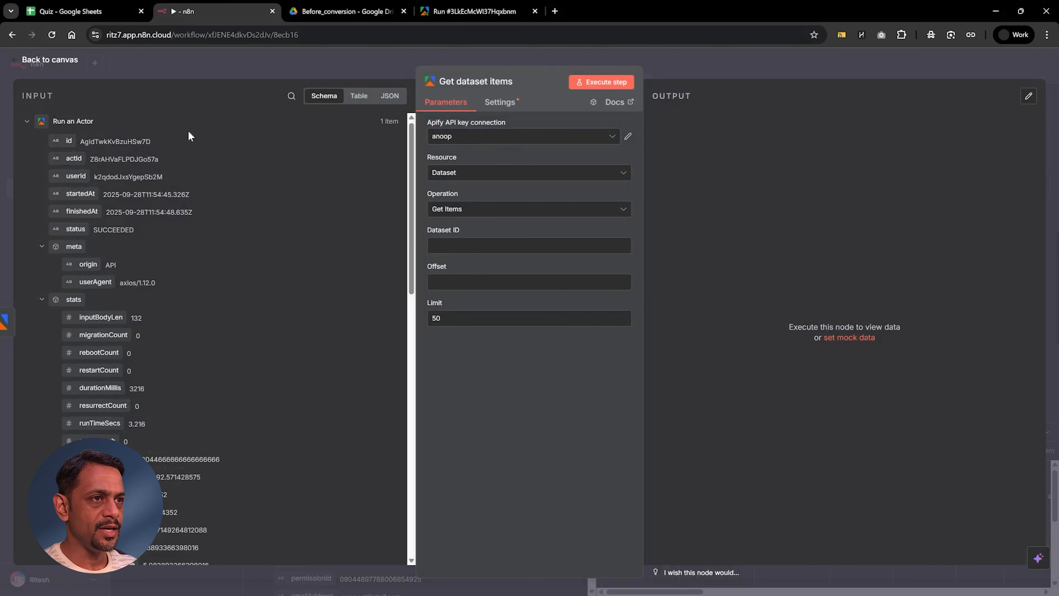
Step: Map defaultDatasetId from the Run an Actor output to the Dataset ID, execute the Get dataset items node and return to the canvas
left_click(291, 98)
type("da")
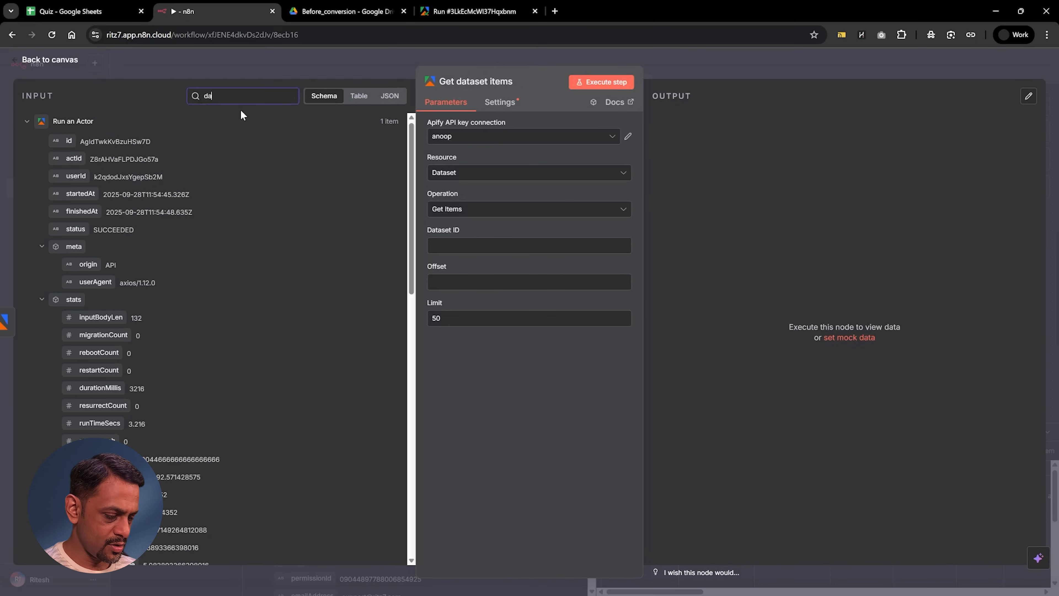
type("taas")
key("BackSpace")
type("er")
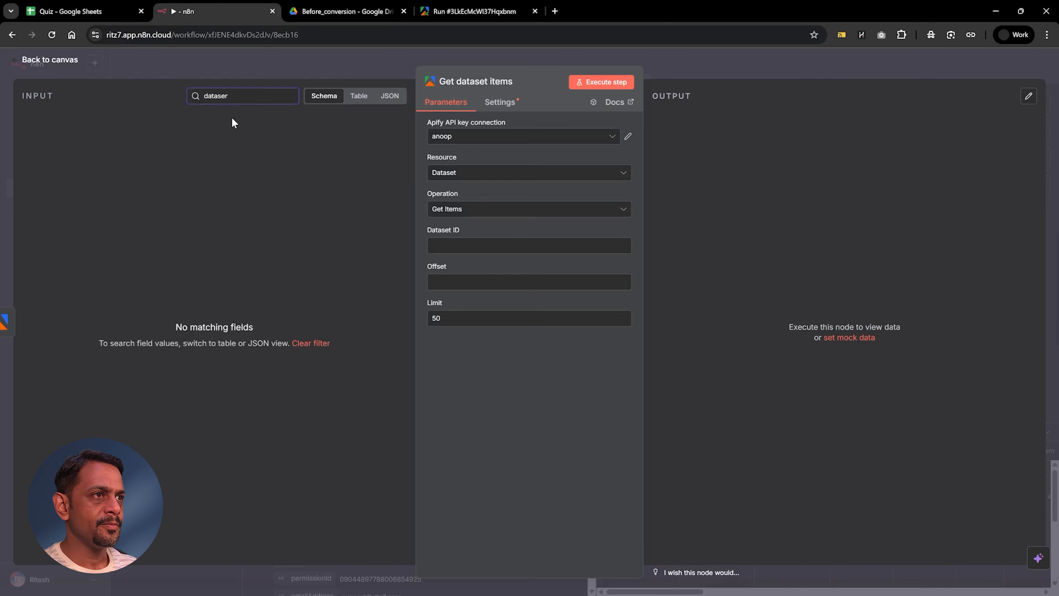
key("BackSpace")
type("t")
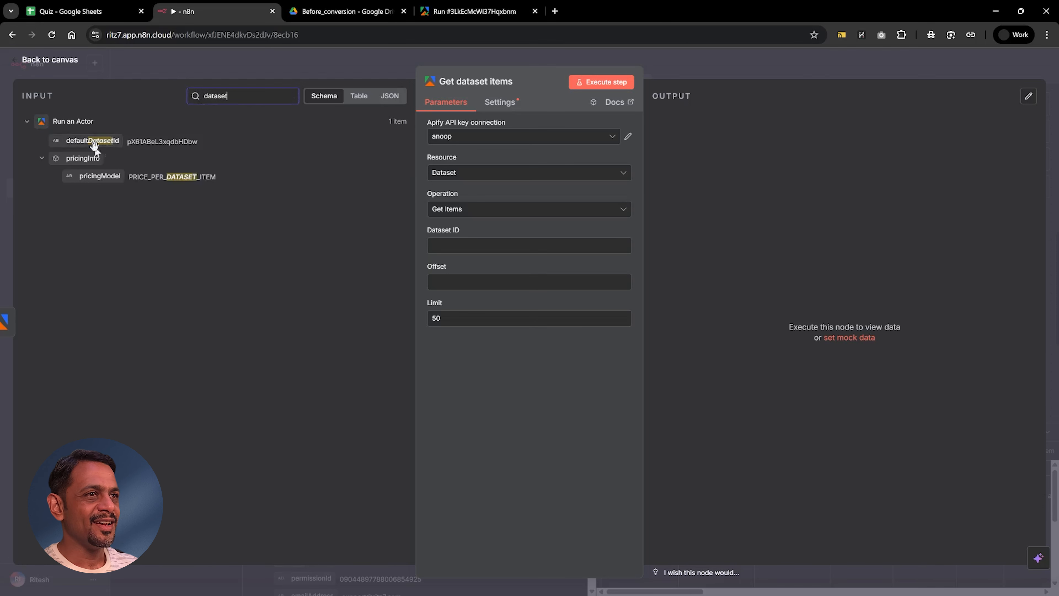
left_click_drag(164, 153, 457, 245)
left_click(588, 84)
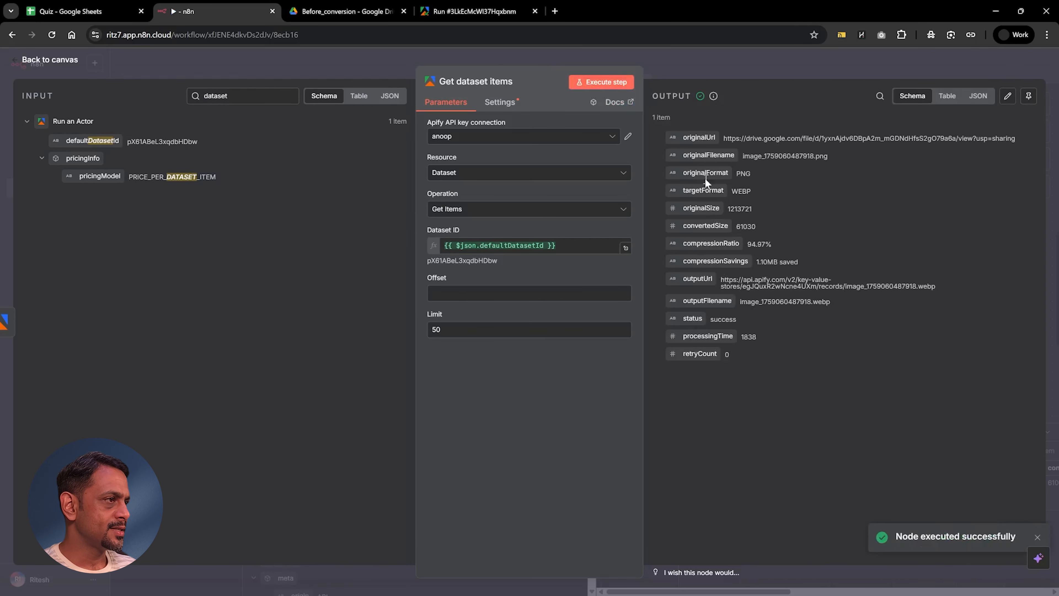
left_click(690, 78)
Step: Add an HTTP Request node after Get dataset items and map outputUrl from the dataset output to its URL
left_click(838, 253)
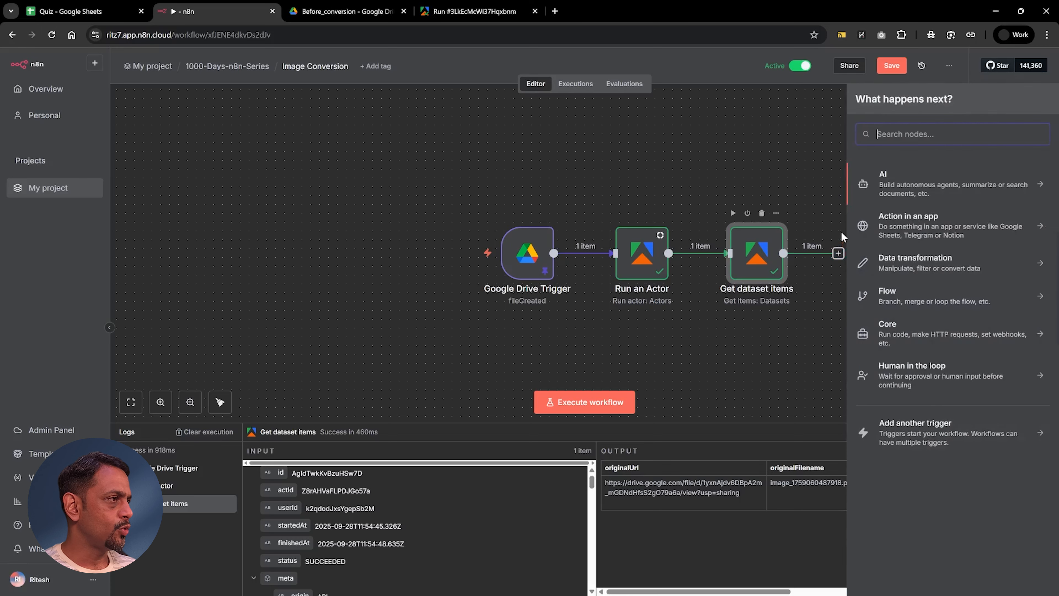
type("http")
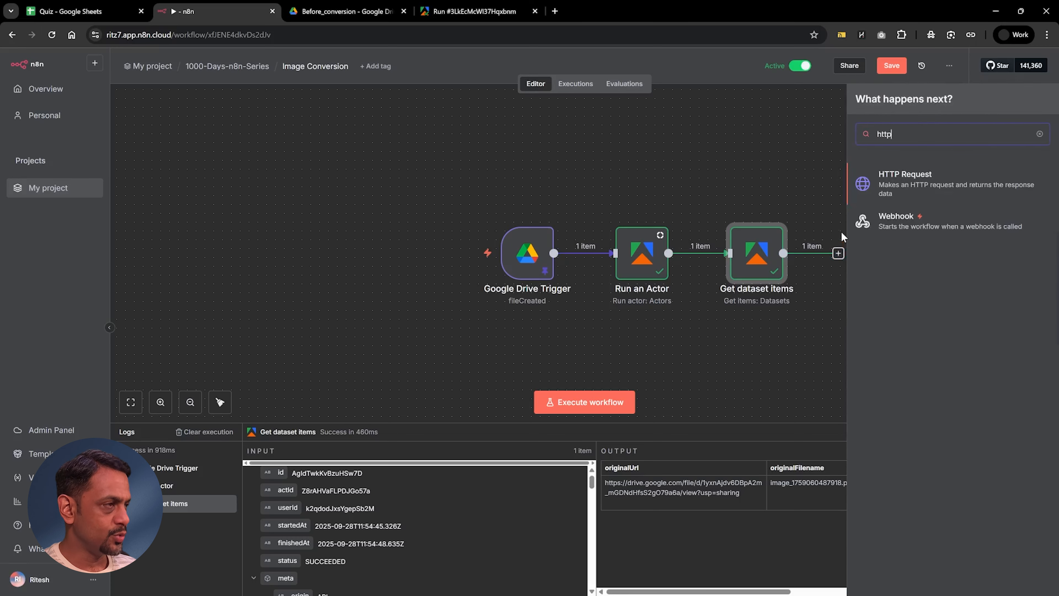
left_click(927, 180)
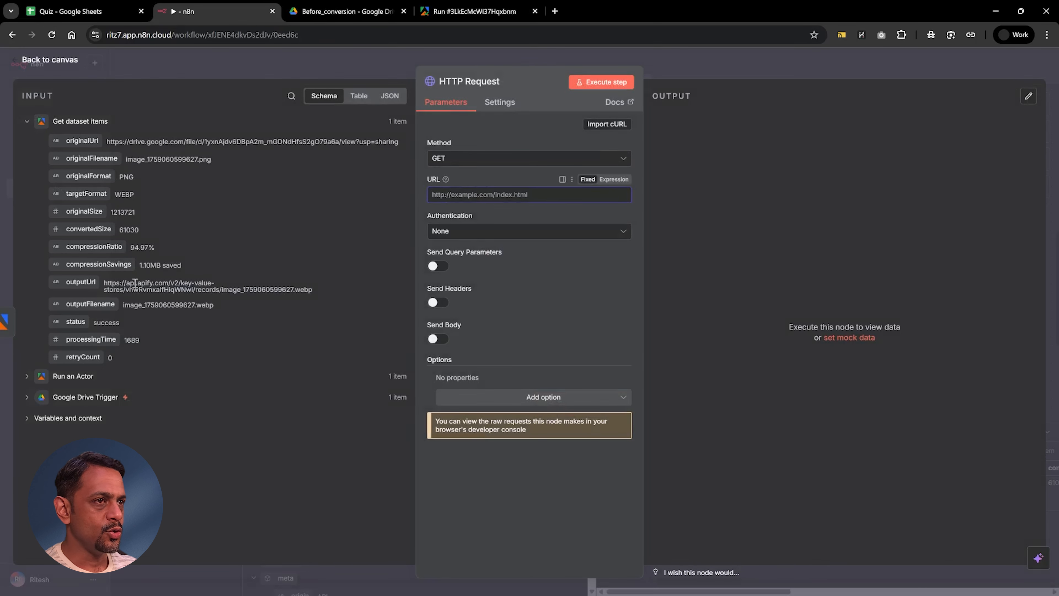
left_click_drag(83, 282, 498, 198)
Step: Set the request's authentication to Predefined Credential Type with Apify OAuth2 API and choose the same saved account as in Run an Actor
left_click(468, 245)
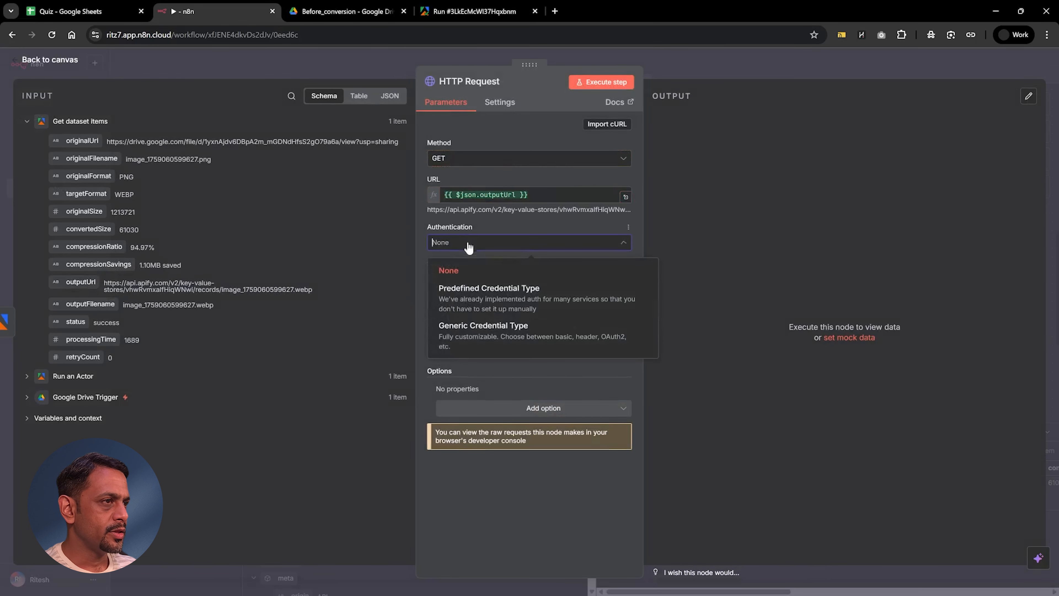
left_click(467, 289)
left_click(463, 280)
type("apify")
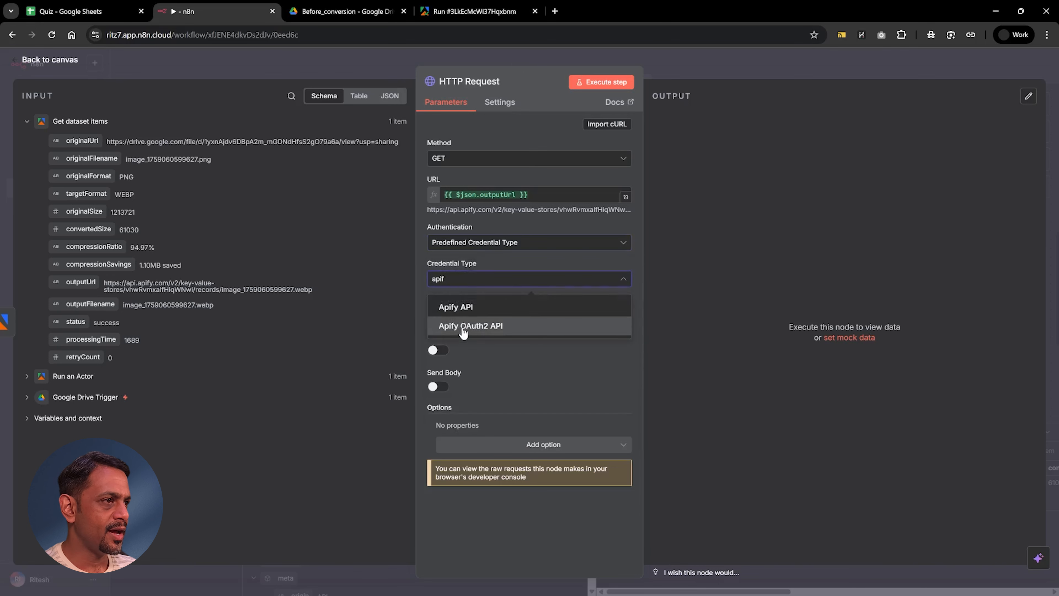
left_click(461, 328)
left_click(454, 348)
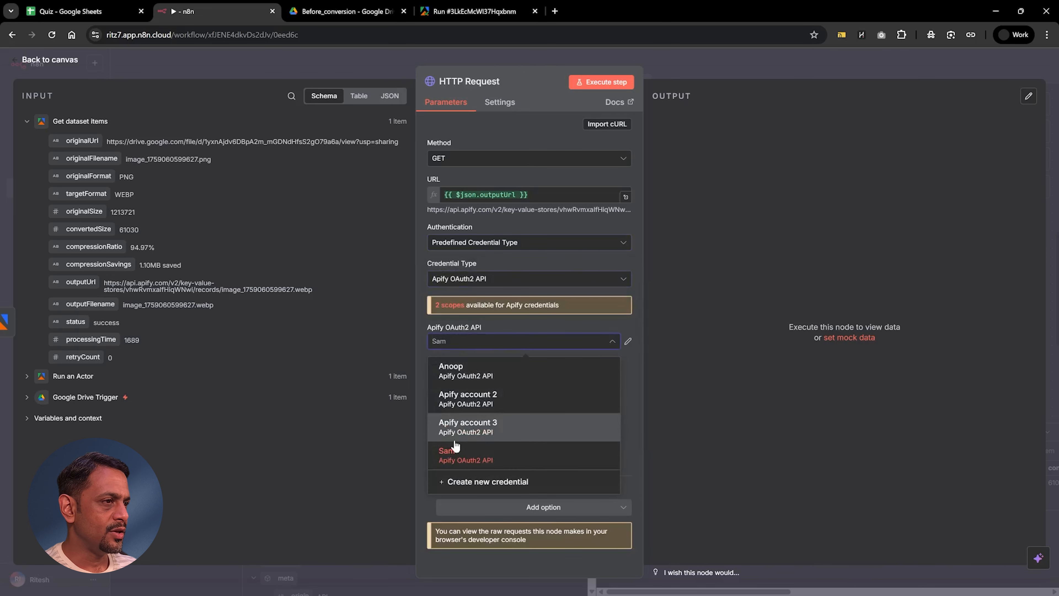
left_click(461, 370)
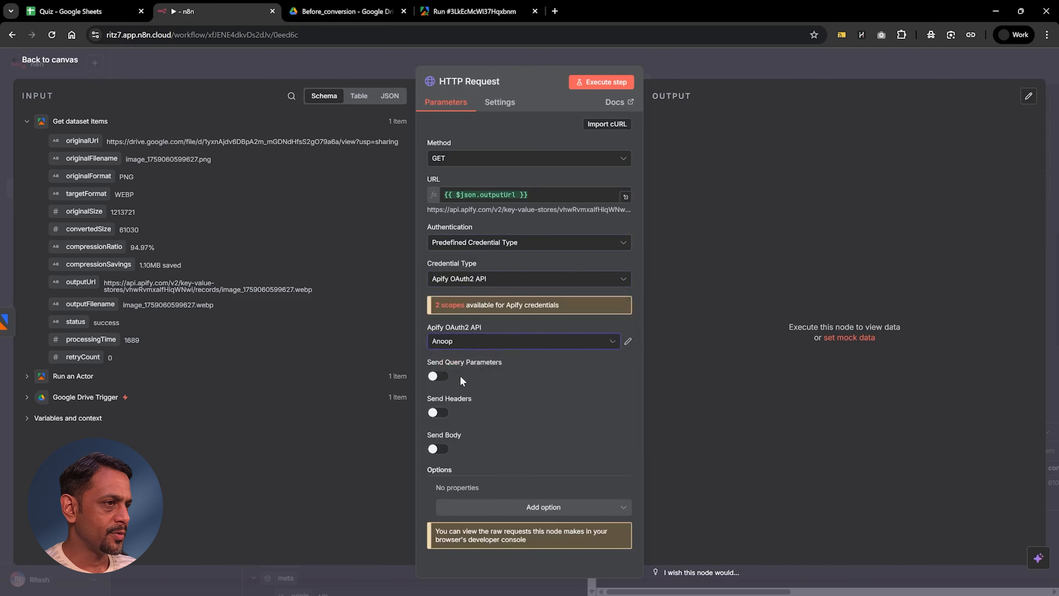
Step: Execute the HTTP Request node, return to the canvas and move all four nodes over to make room after the last one
left_click(601, 81)
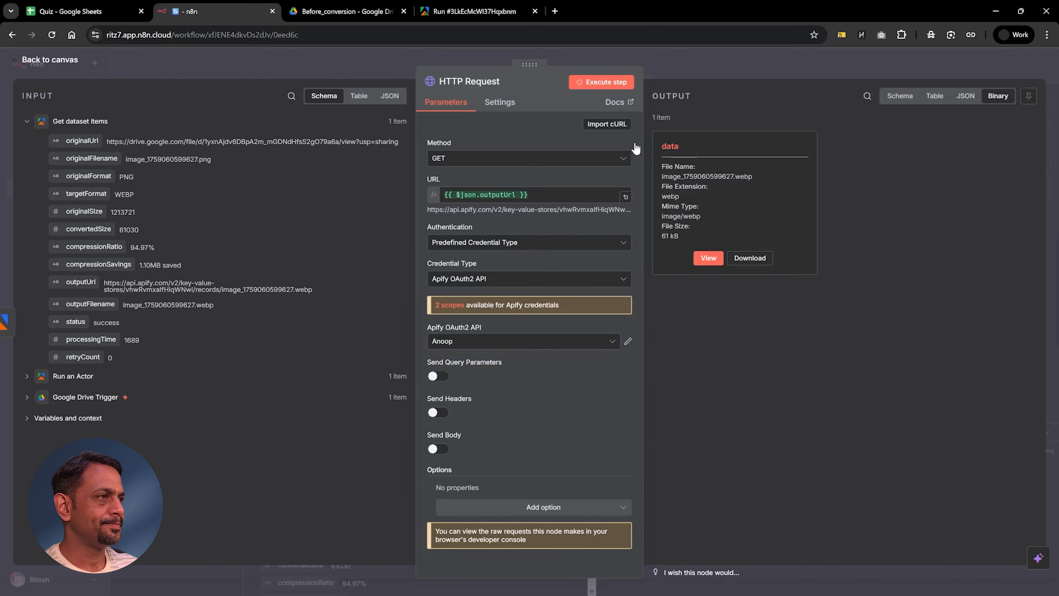
left_click(742, 59)
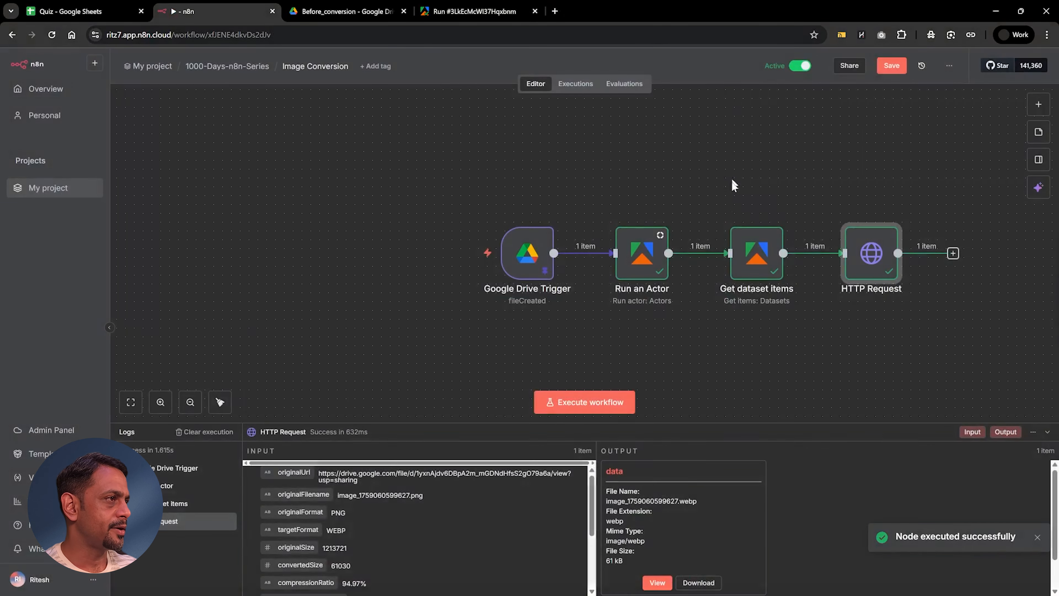
left_click_drag(865, 338, 435, 198)
left_click_drag(502, 249, 251, 227)
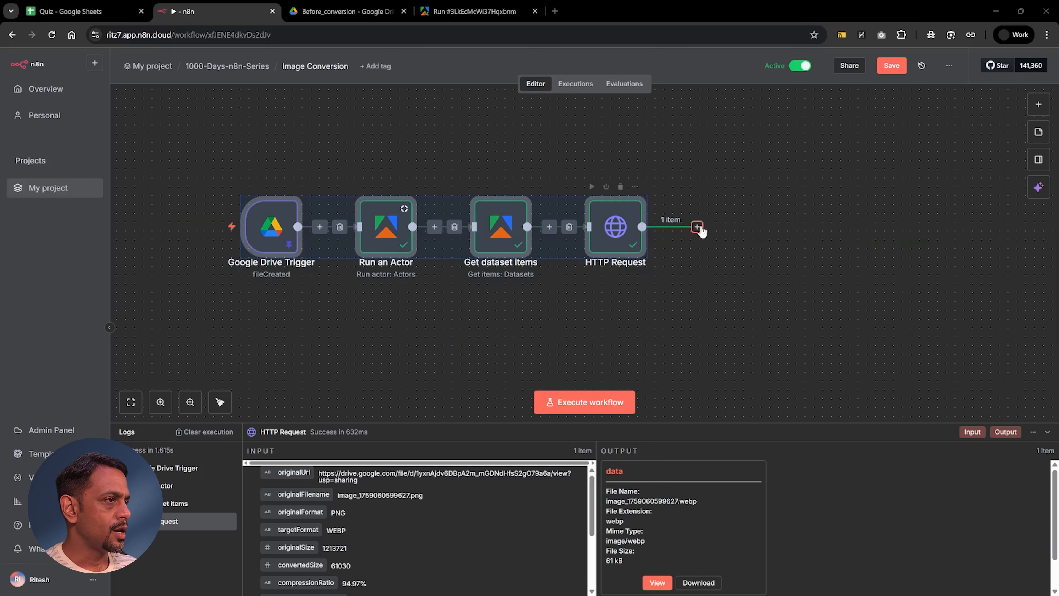
Step: Add a Google Drive Upload file node after HTTP Request
left_click(697, 227)
type("upload")
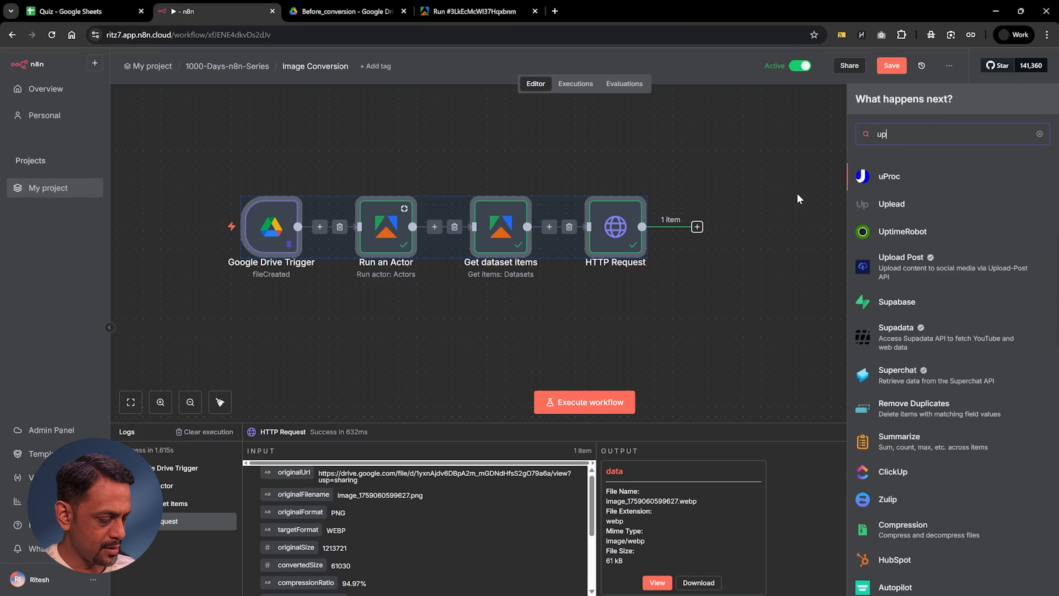
key("BackSpace")
key("BackSpace")
key("BackSpace")
key("BackSpace")
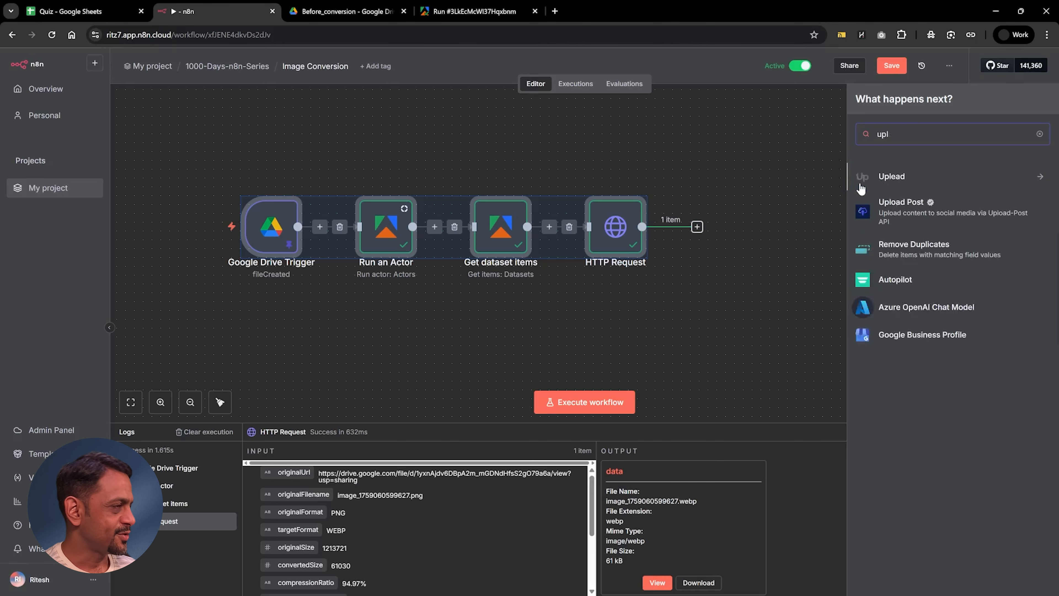
key("BackSpace")
key("BackSpace")
type("drive")
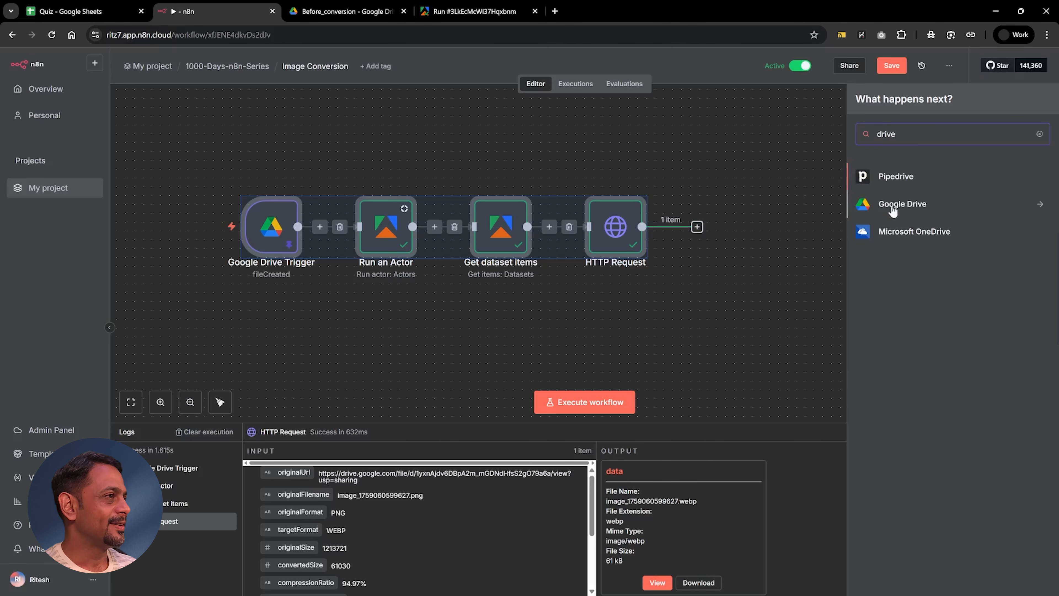
left_click(910, 205)
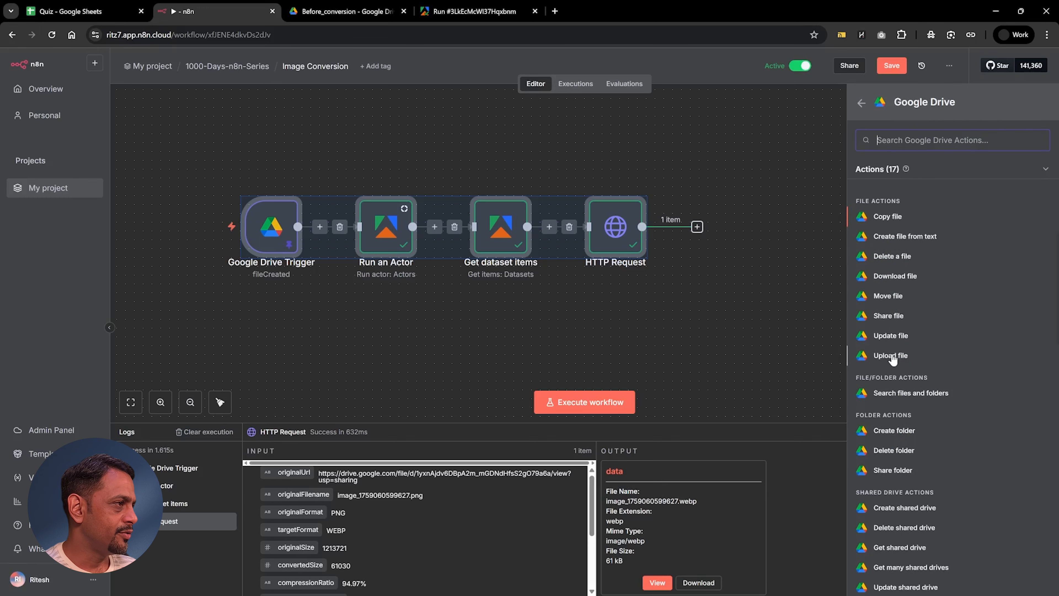
left_click(891, 356)
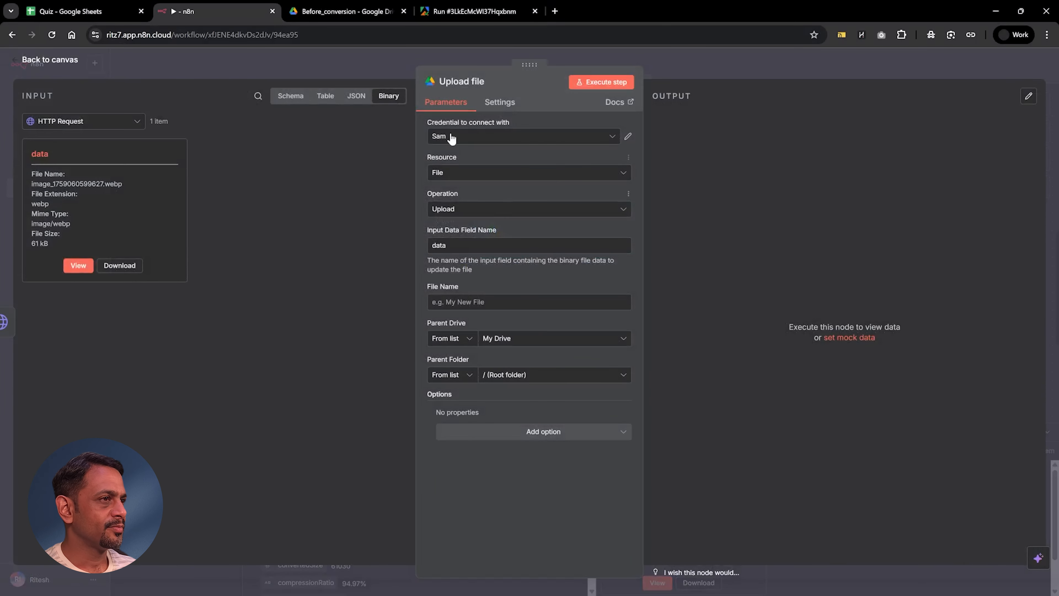
Step: Map outputFilename to the File Name, choose After_conversion as the Parent Folder and execute the Upload file node
left_click(448, 141)
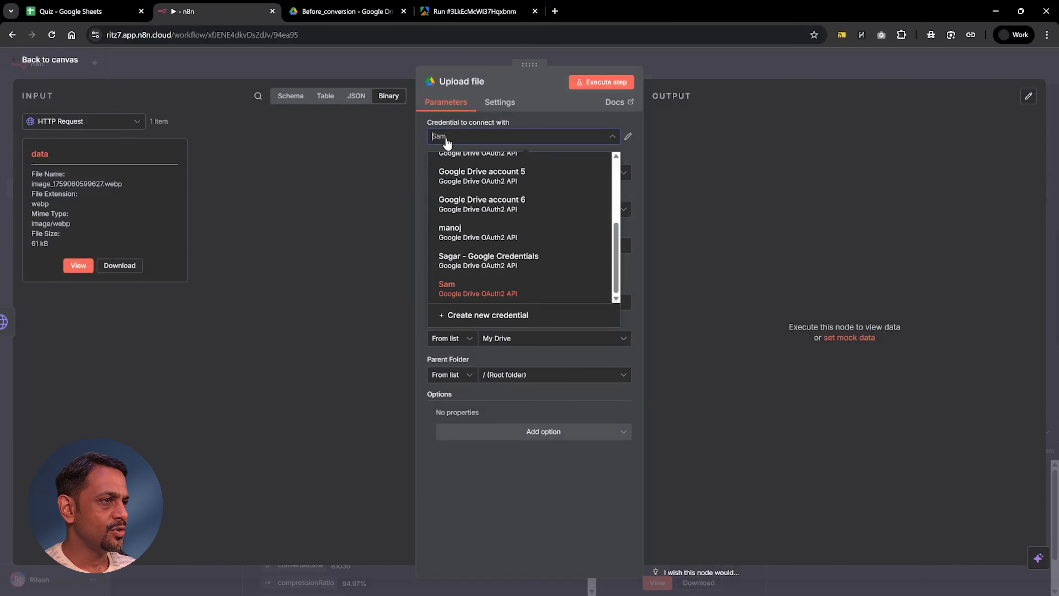
left_click(447, 142)
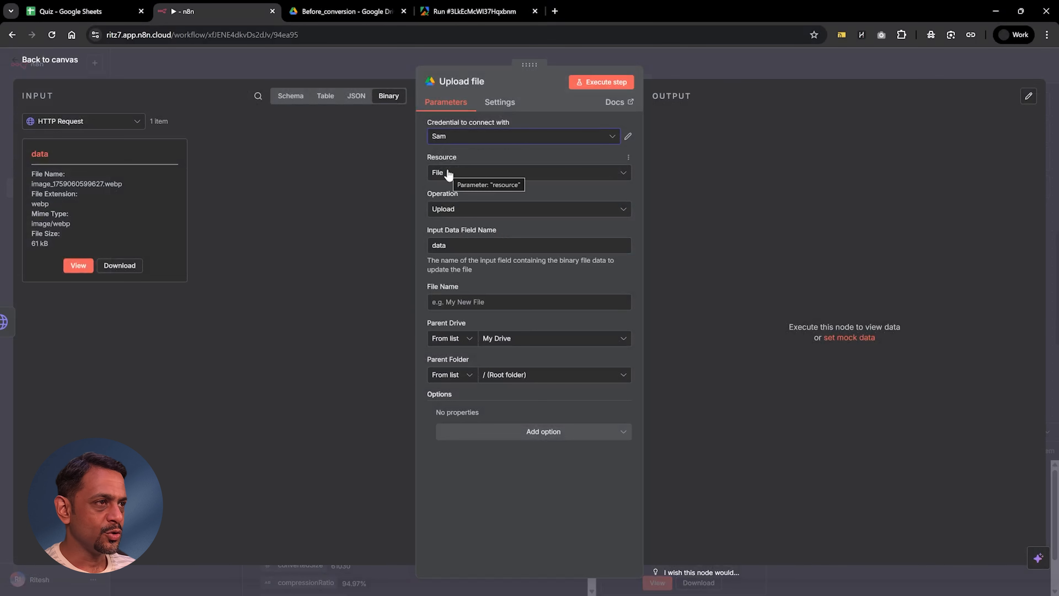
left_click(472, 302)
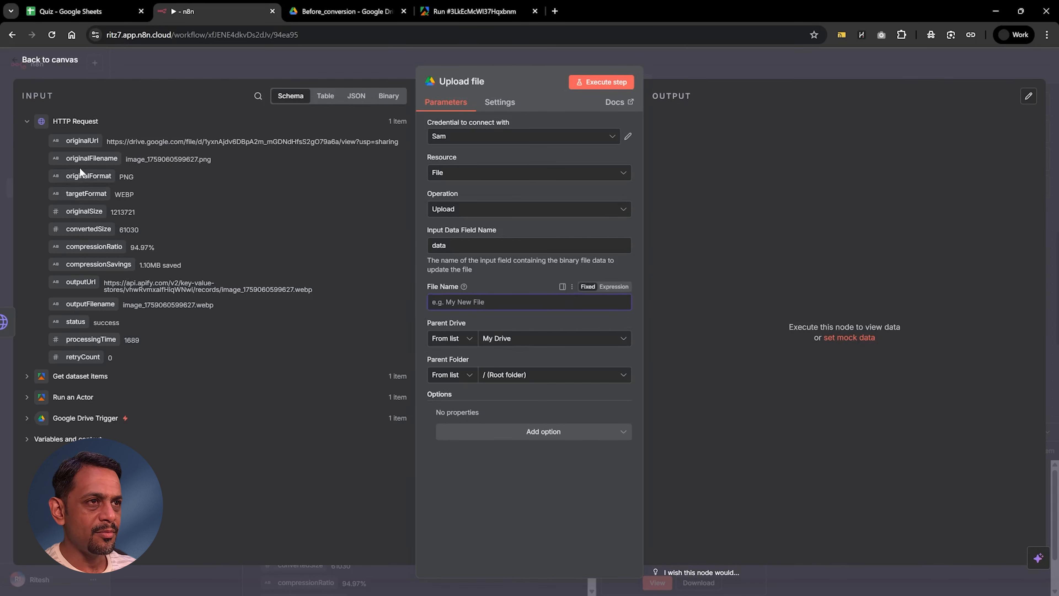
left_click_drag(92, 304, 456, 302)
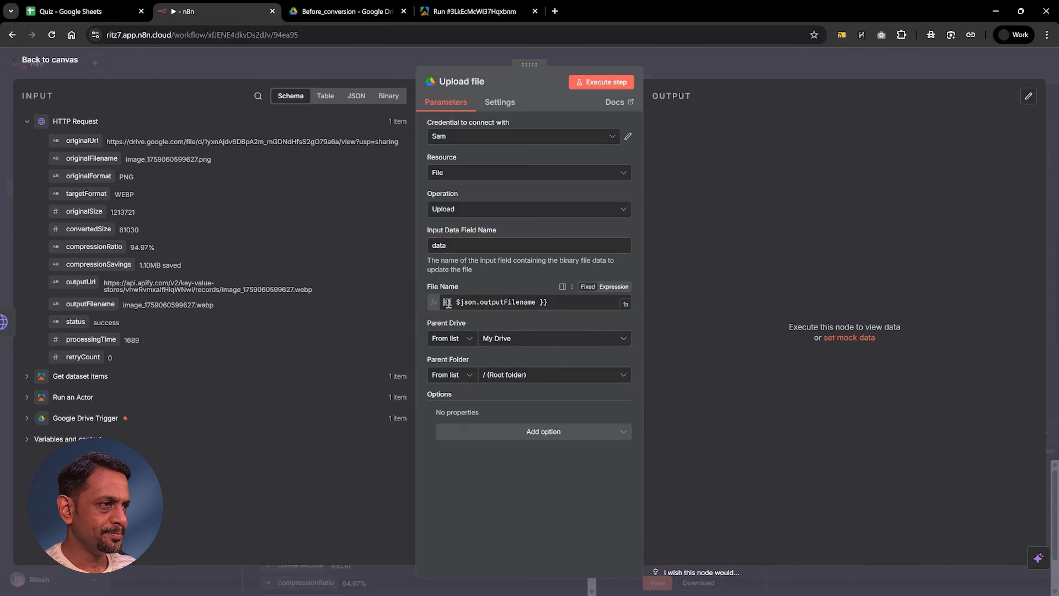
left_click(500, 387)
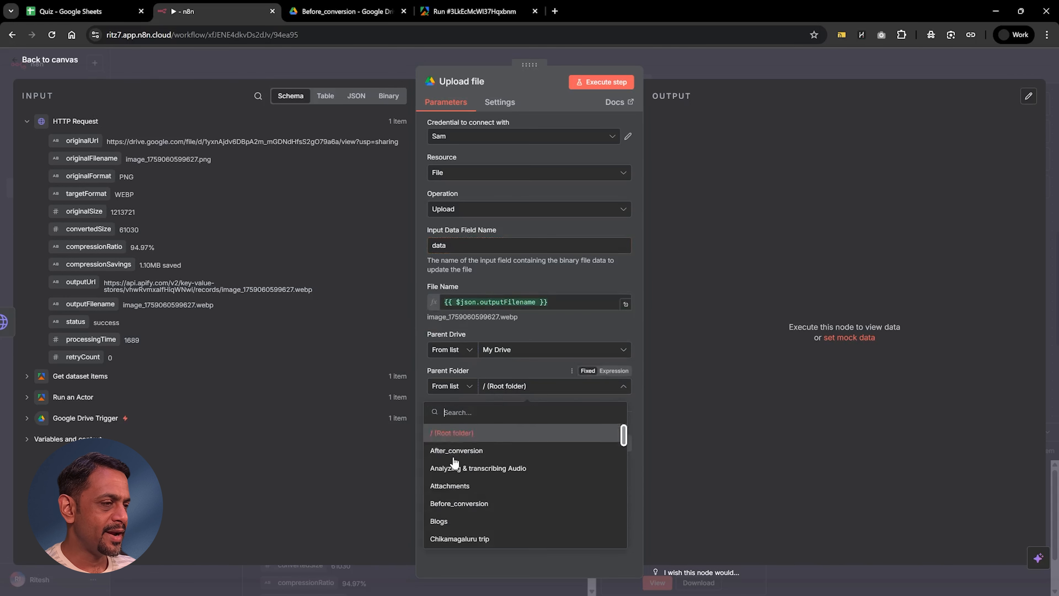
left_click(458, 451)
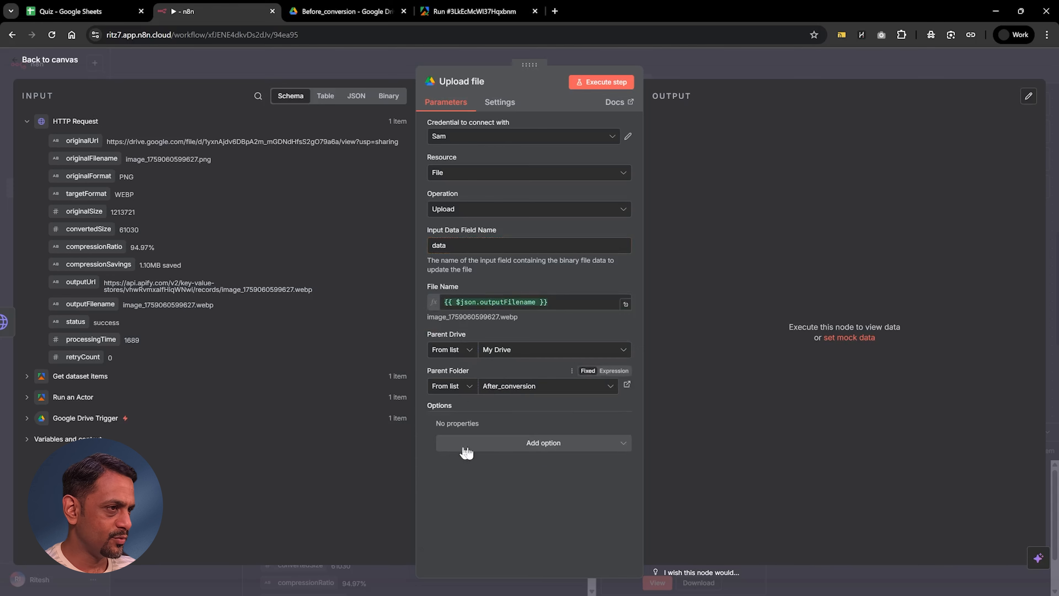
left_click(606, 83)
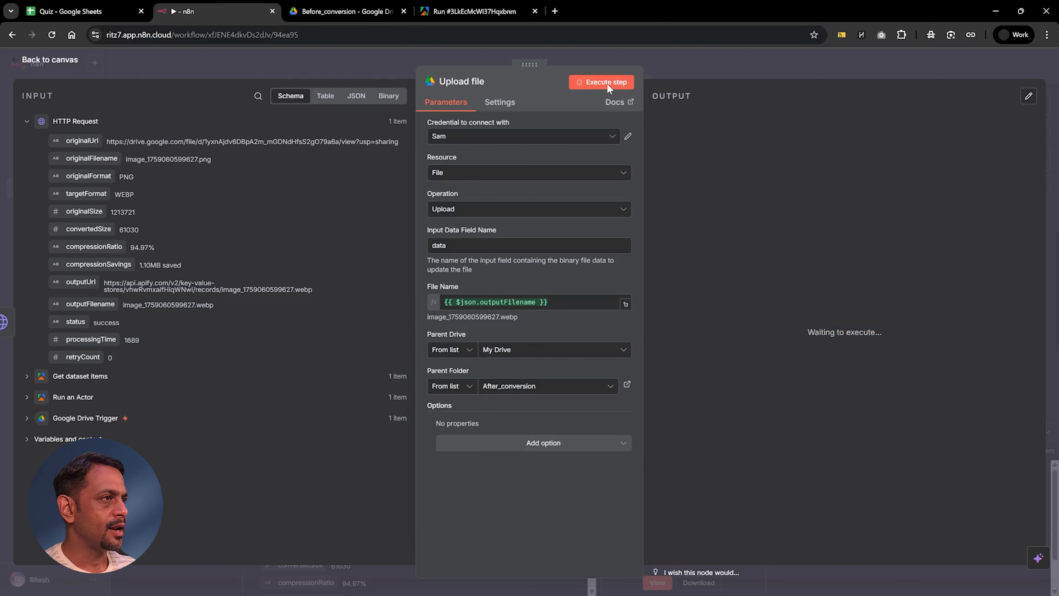
Step: Switch to Google Drive, open the After_conversion folder inside Image converter and preview the uploaded WebP image
left_click(347, 12)
left_click(367, 108)
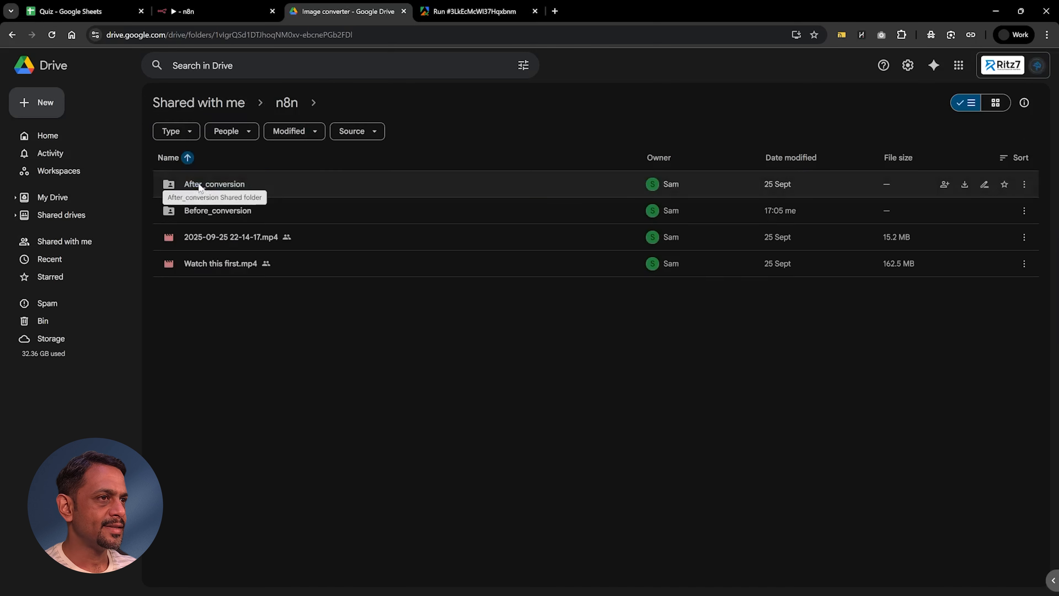
double_click(202, 187)
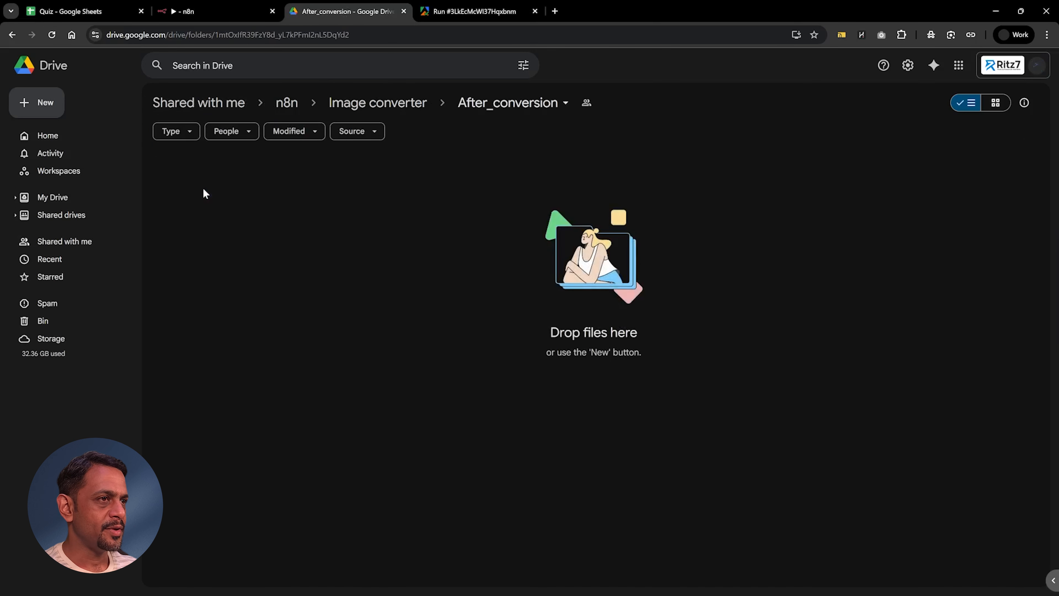
double_click(227, 189)
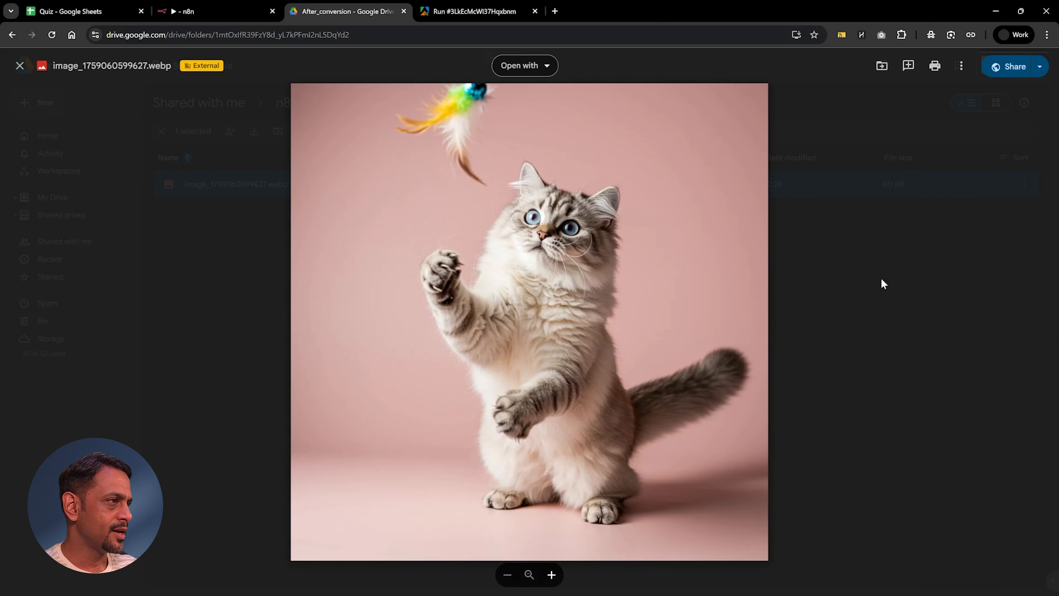
left_click(880, 277)
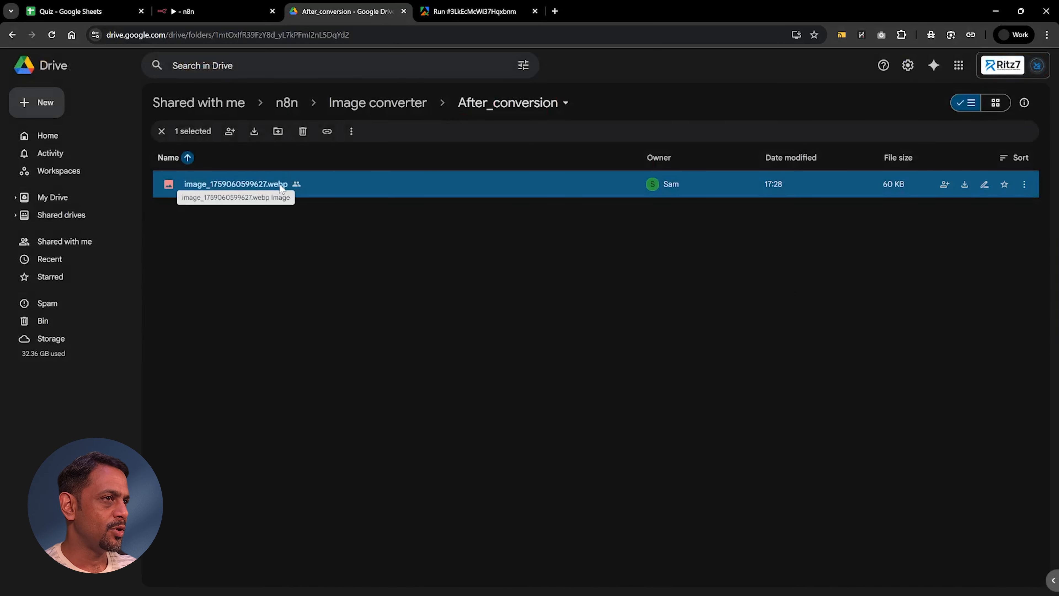
Step: Switch back to n8n and change outputFormat in the Run an Actor node's Input JSON to "jpg"
left_click(233, 17)
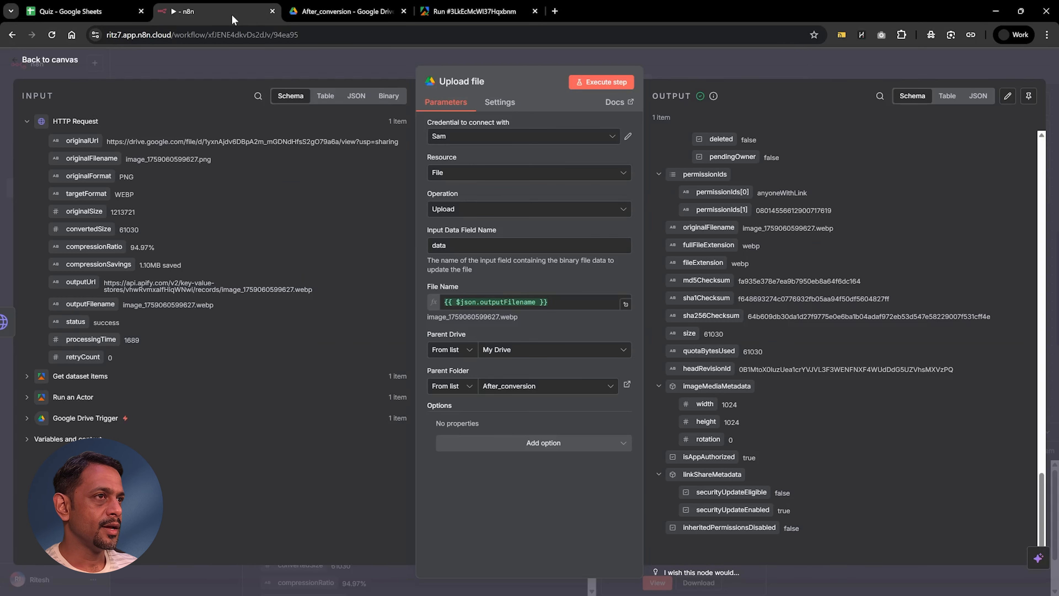
left_click(305, 52)
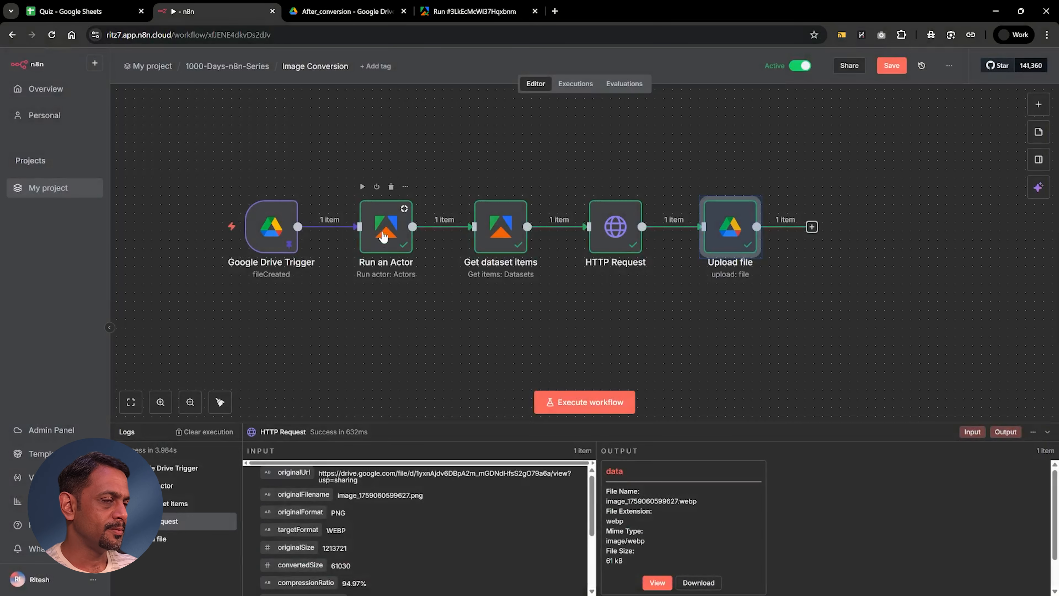
double_click(383, 236)
key("BackSpace")
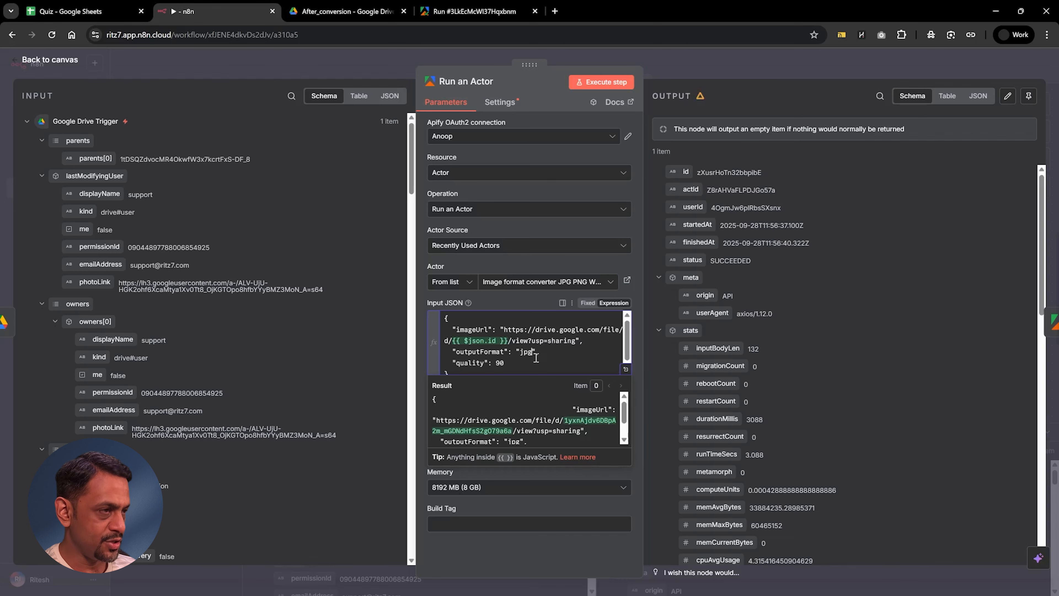
Step: Execute the Run an Actor node, return to the canvas and run the following nodes through to Upload file
left_click(593, 83)
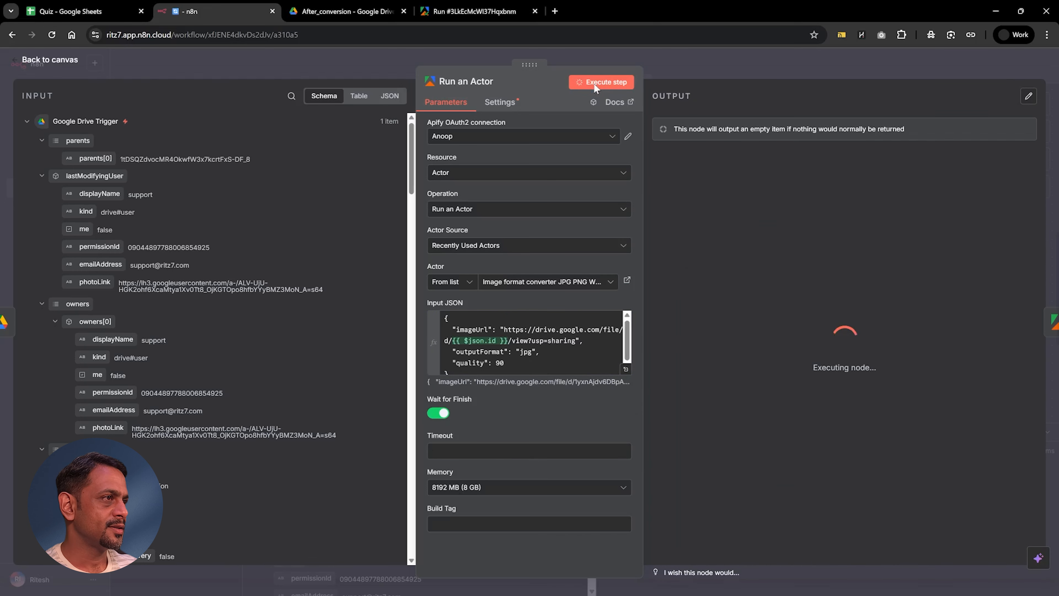
left_click(630, 62)
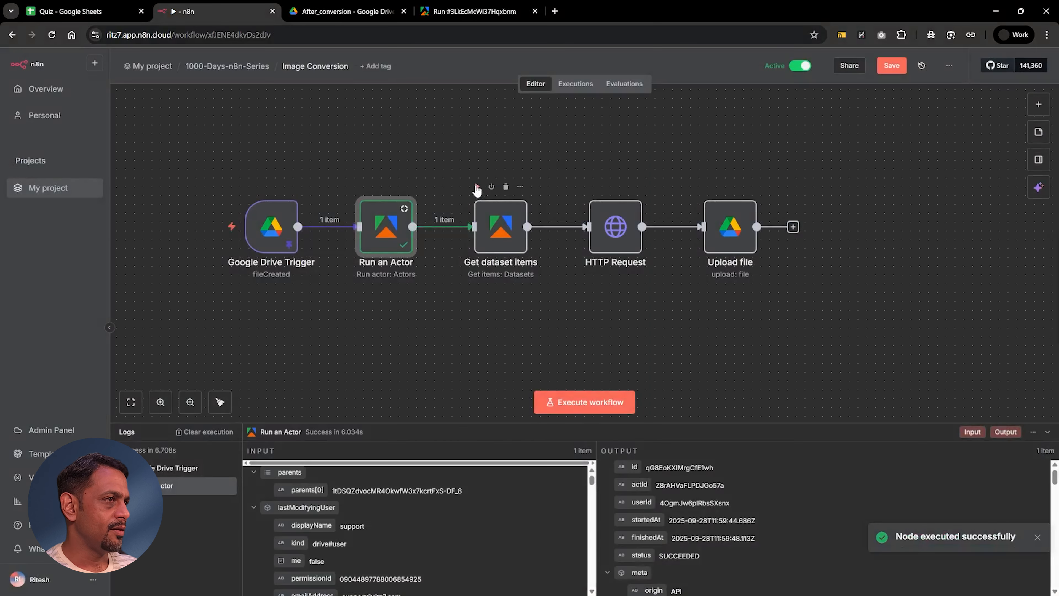
left_click(476, 186)
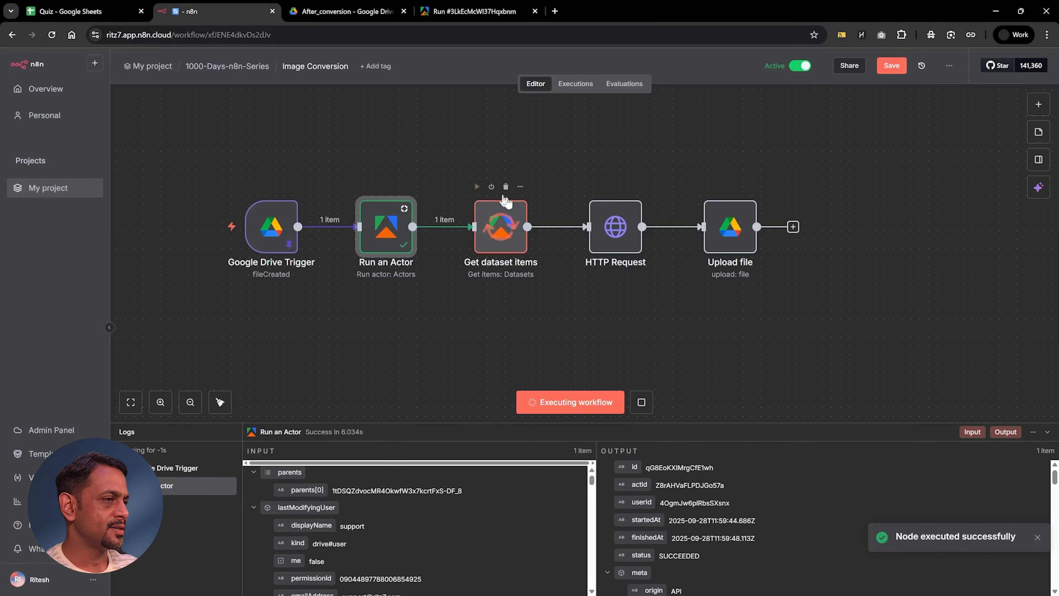
left_click(592, 186)
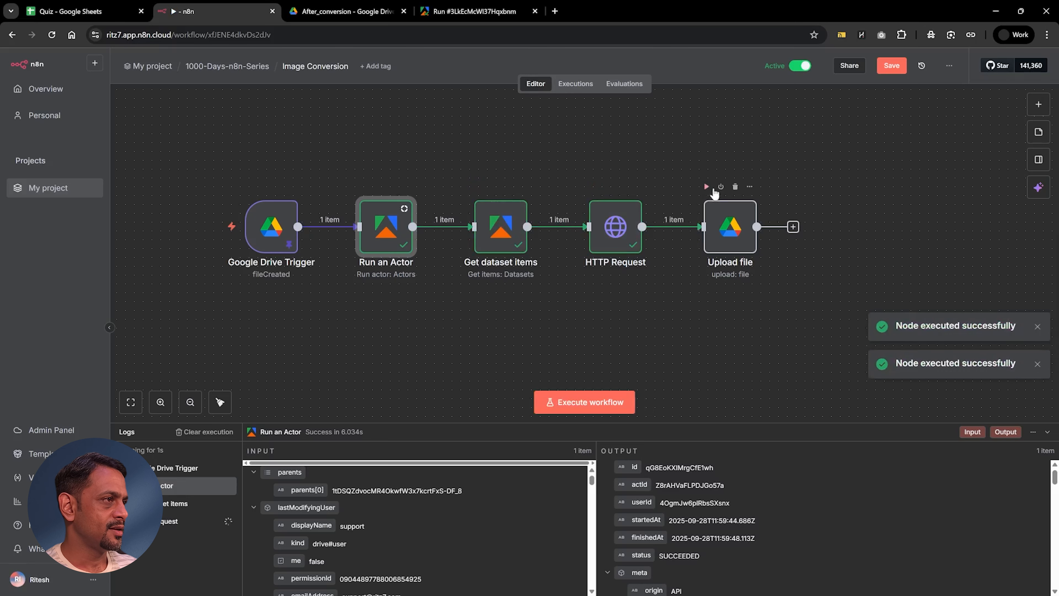
Step: Preview the new JPG image in Google Drive's After_conversion folder and return to the n8n workflow
left_click(365, 12)
left_click(262, 212)
double_click(261, 212)
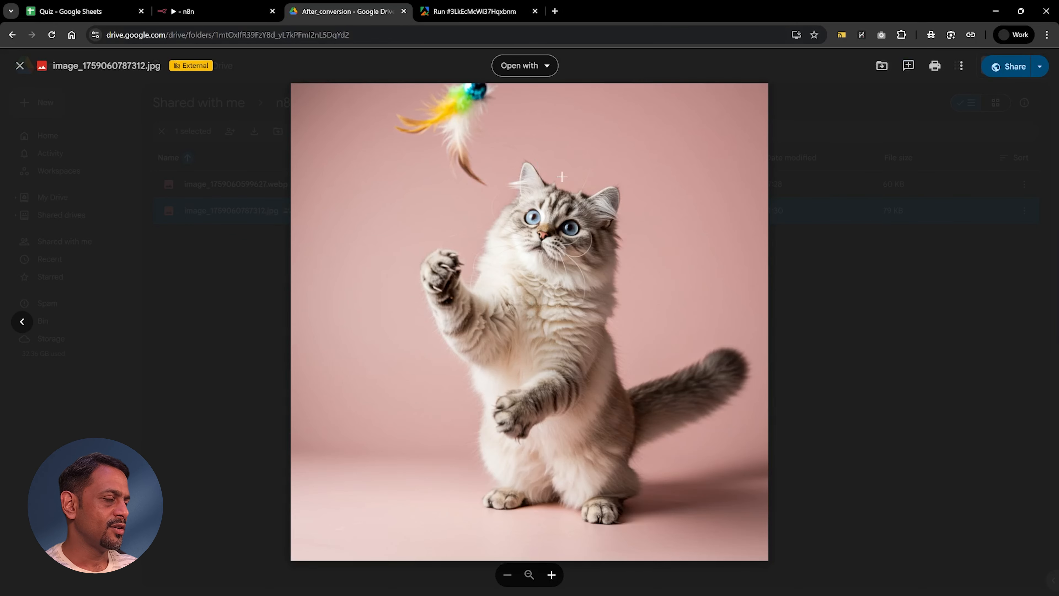
left_click(780, 288)
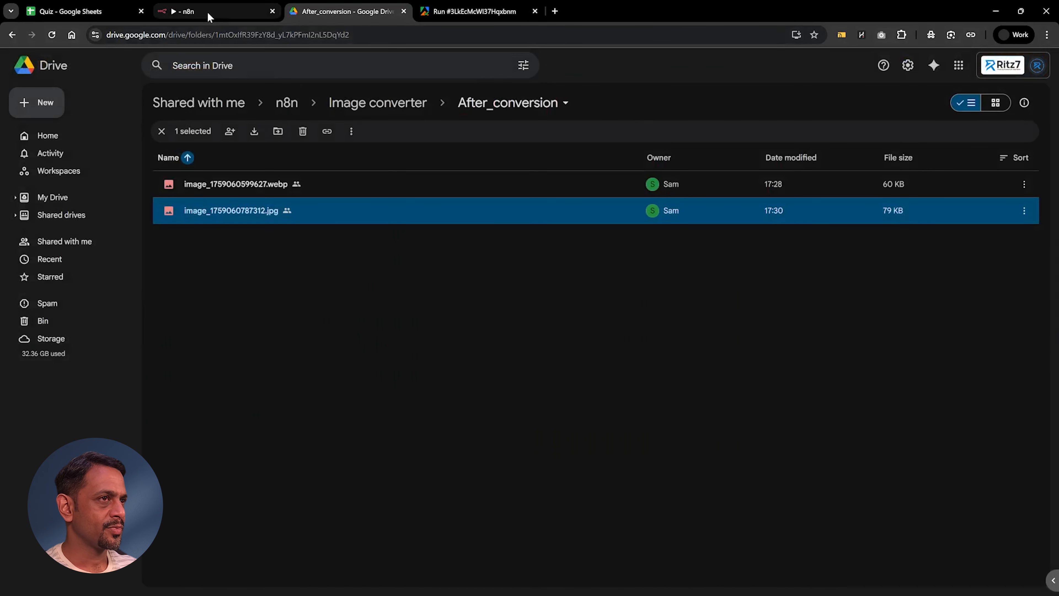
left_click(209, 12)
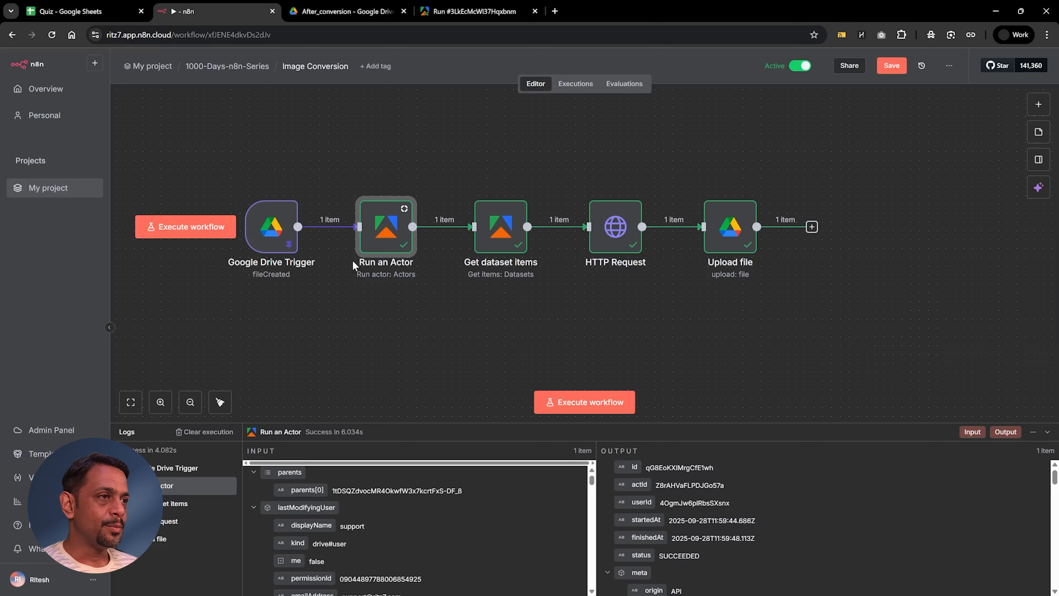
Step: Move the Google Drive Trigger node farther away from the Run an Actor node on the canvas
left_click_drag(268, 225, 215, 225)
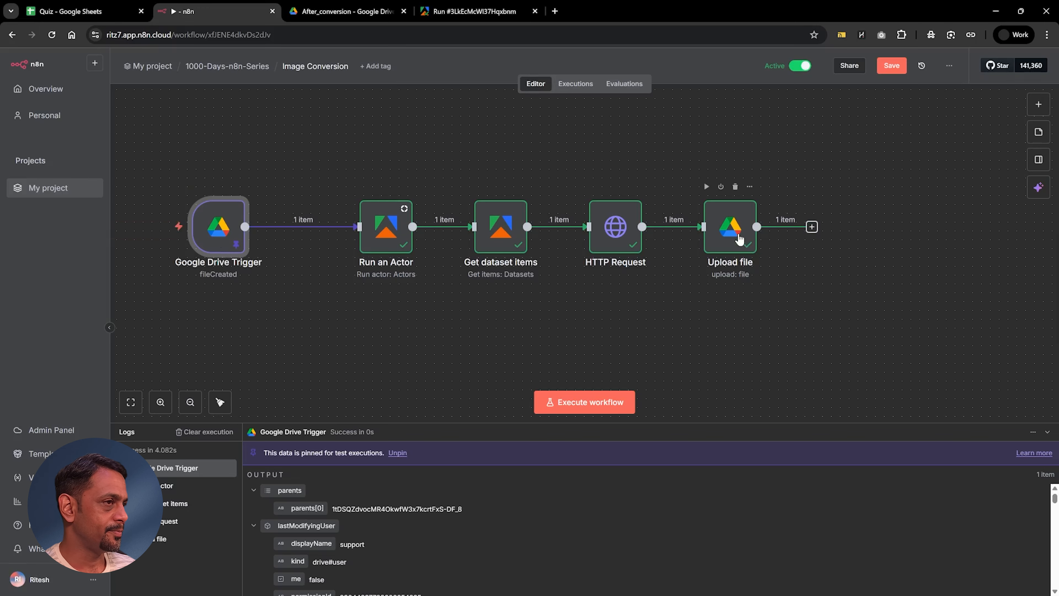
left_click_drag(386, 226, 368, 198)
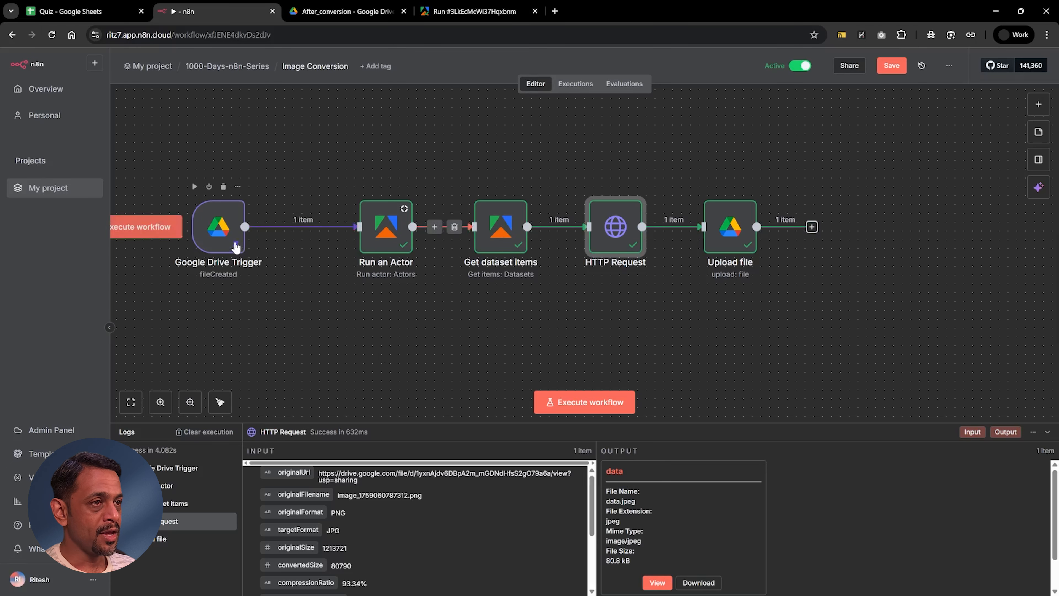
Step: Set outputFormat in the Run an Actor node's Input JSON to "webp", return to the canvas and save the workflow
left_click(386, 232)
double_click(386, 233)
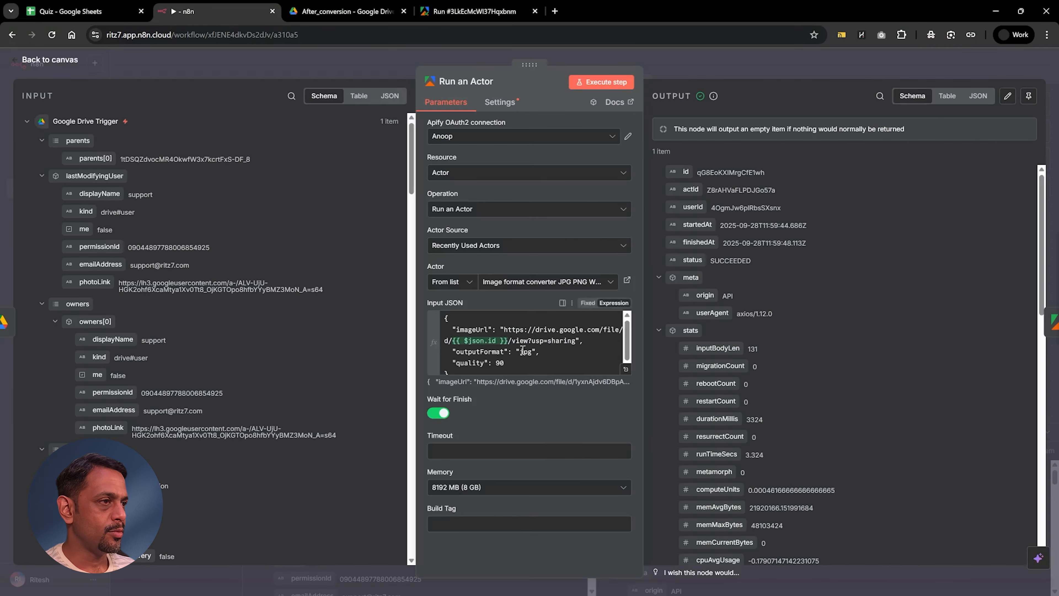
left_click(533, 353)
left_click(707, 64)
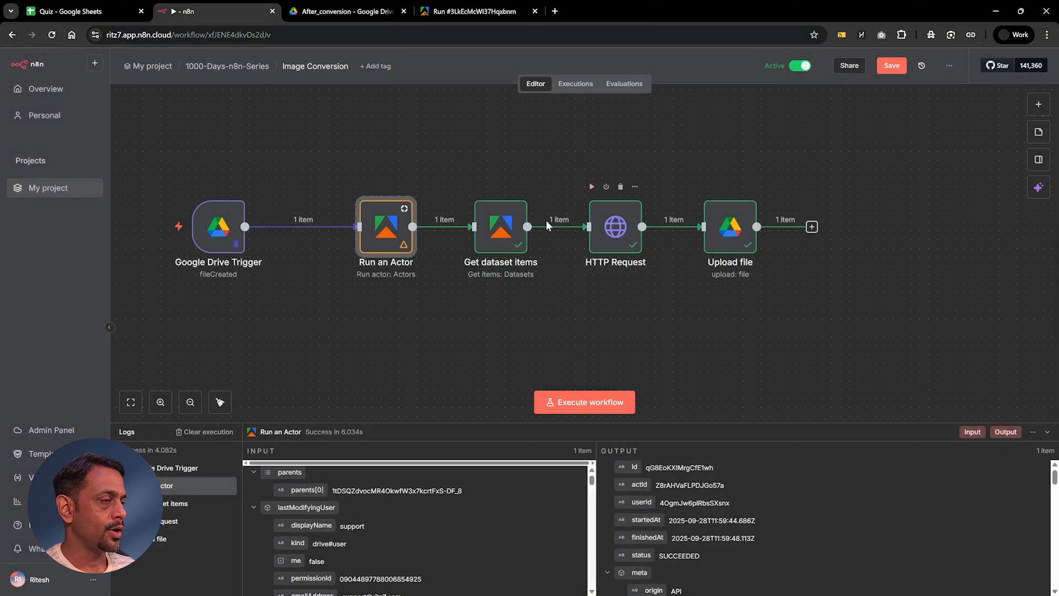
left_click(896, 67)
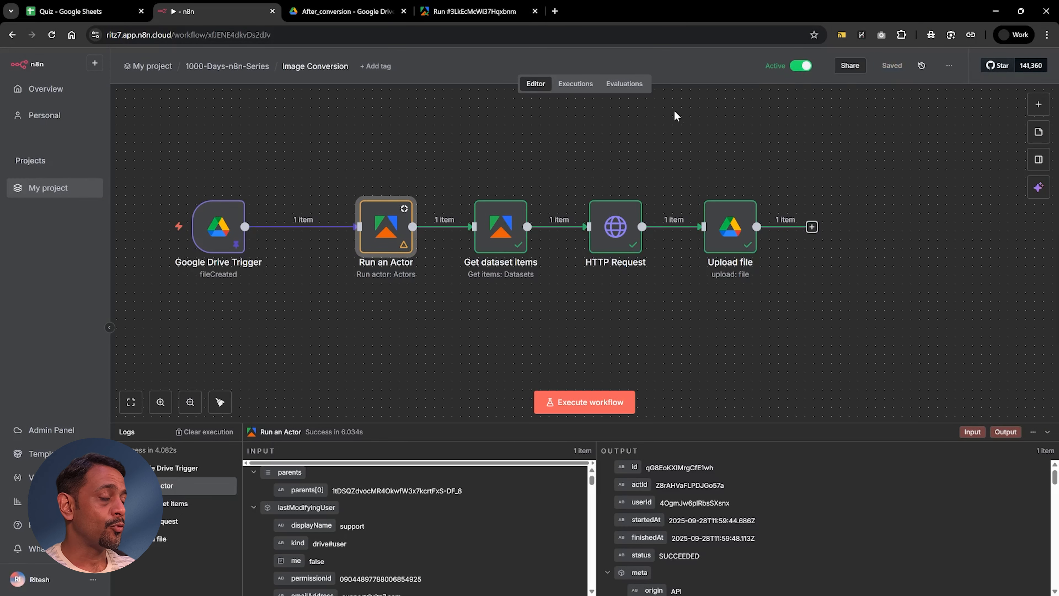
Step: Switch to Google Drive and upload Bill1.jpg and bill2.jpg into the Before_conversion folder inside Image converter
left_click(321, 12)
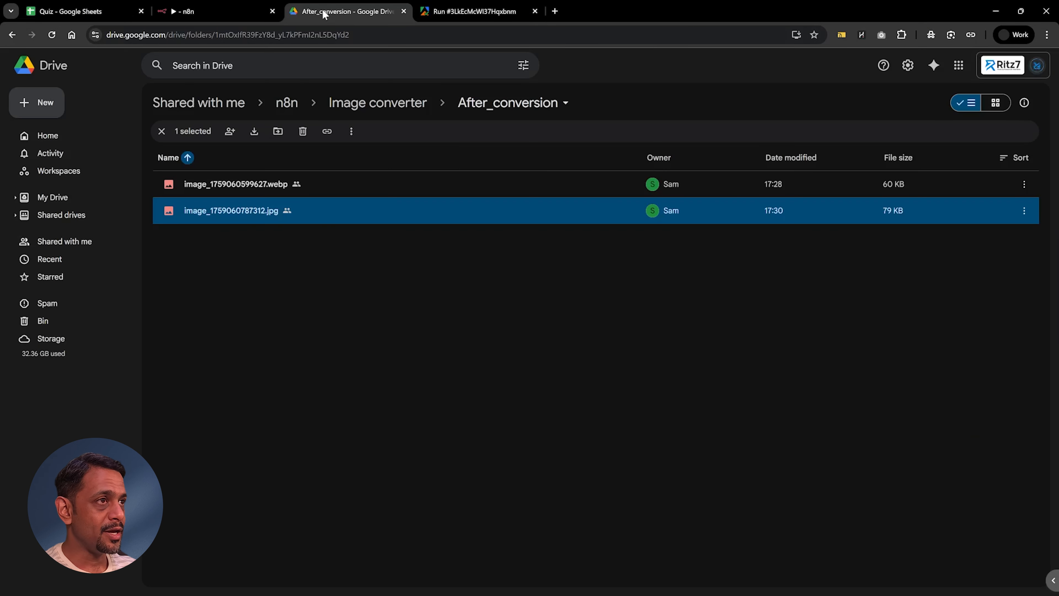
left_click(343, 105)
left_click(200, 217)
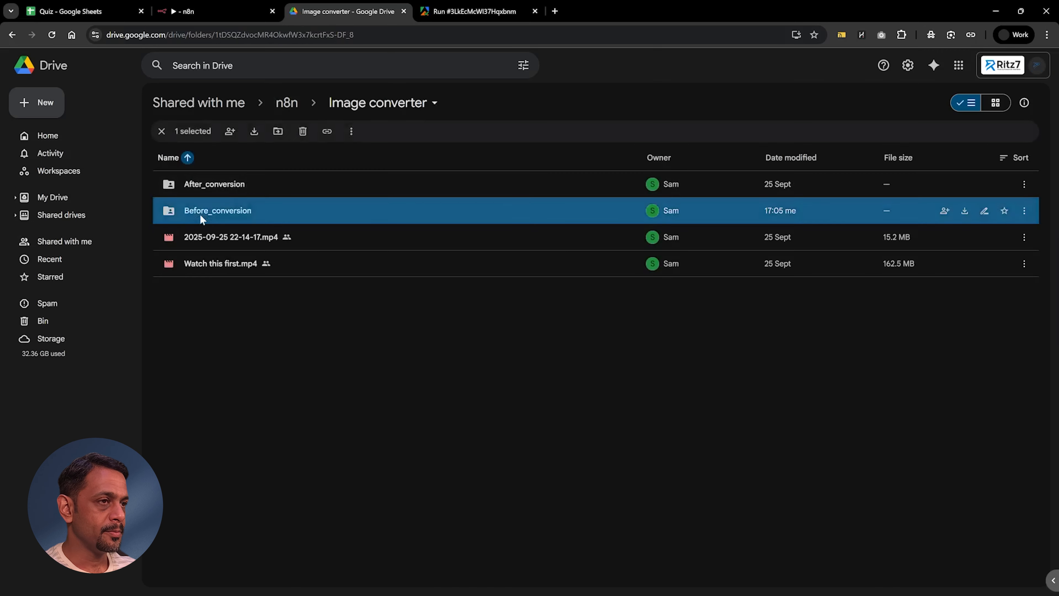
key("alt+Tab")
left_click_drag(434, 206, 312, 317)
key("alt+Tab")
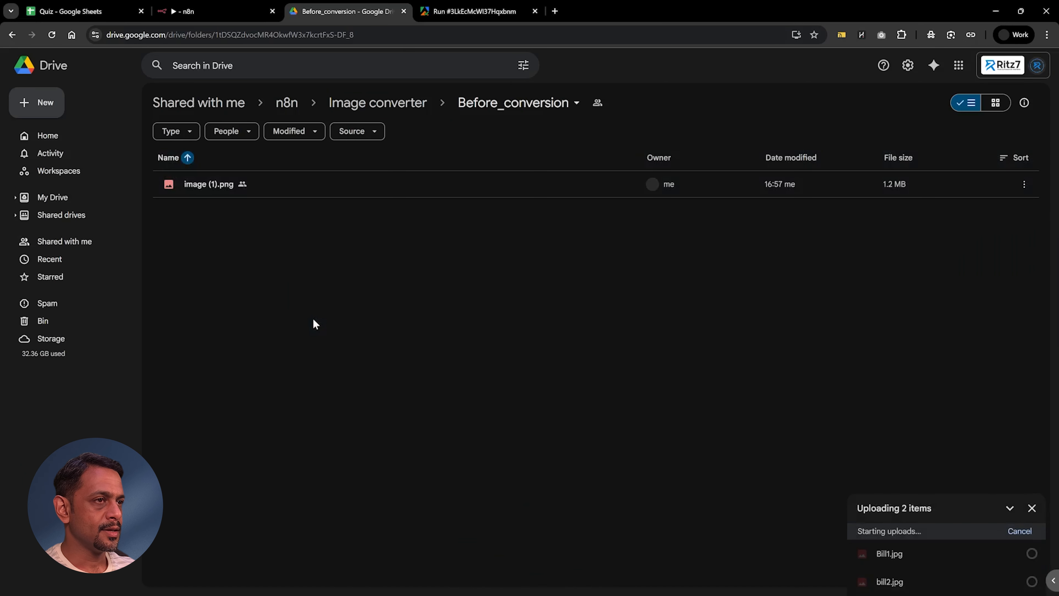
Step: Check the workflow's executions list in n8n, then open the After_conversion folder in Google Drive to look for converted files
left_click(219, 13)
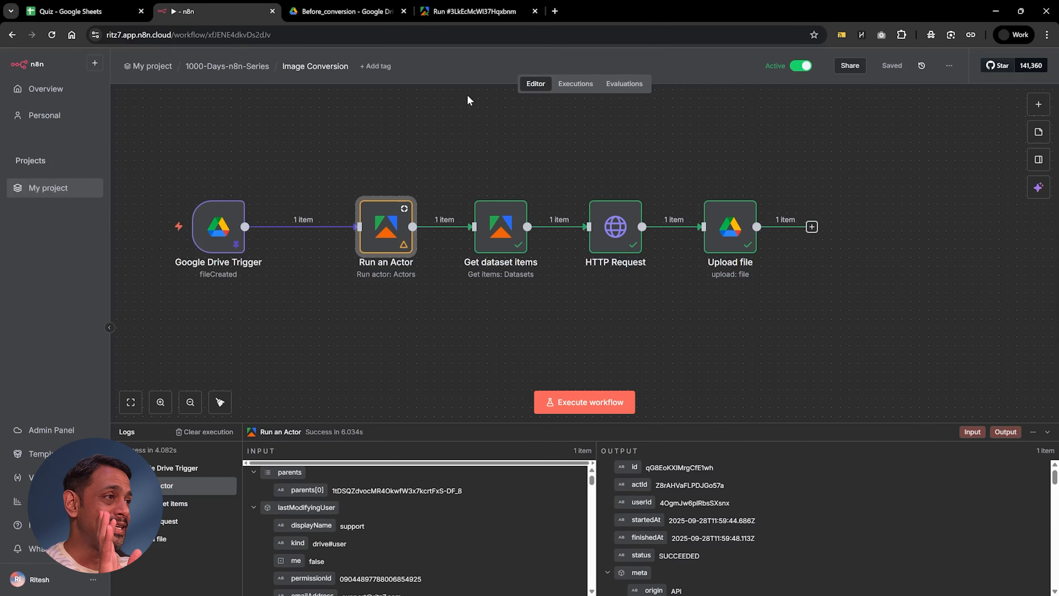
left_click(584, 86)
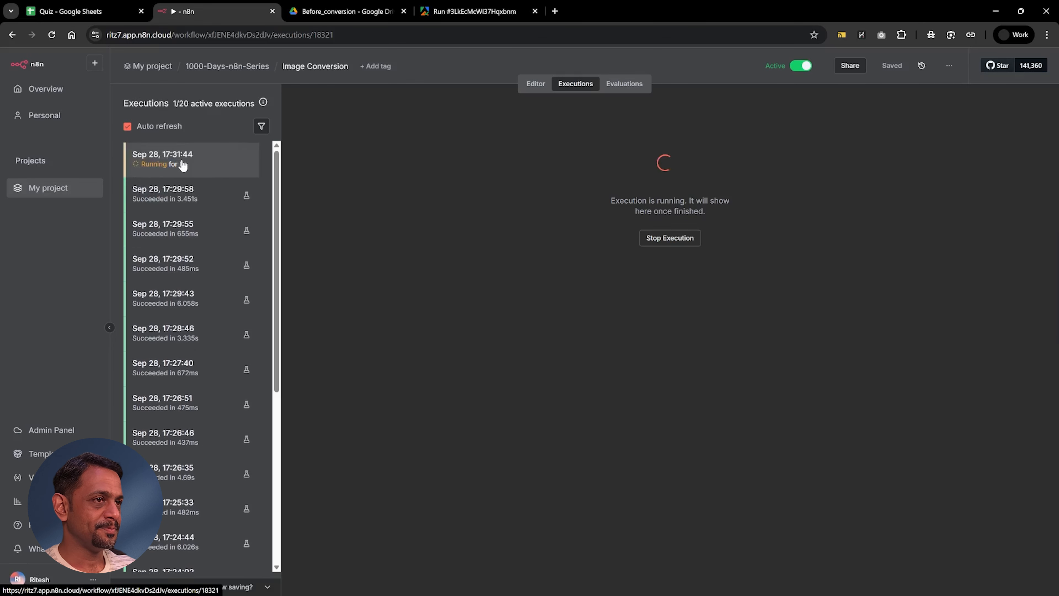
left_click(334, 15)
left_click(362, 105)
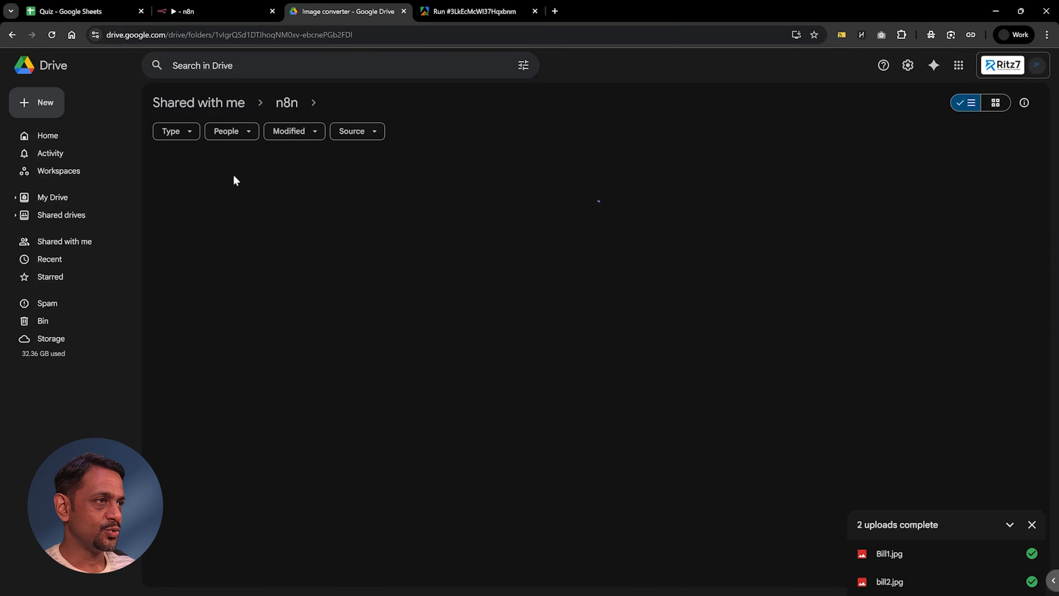
double_click(206, 185)
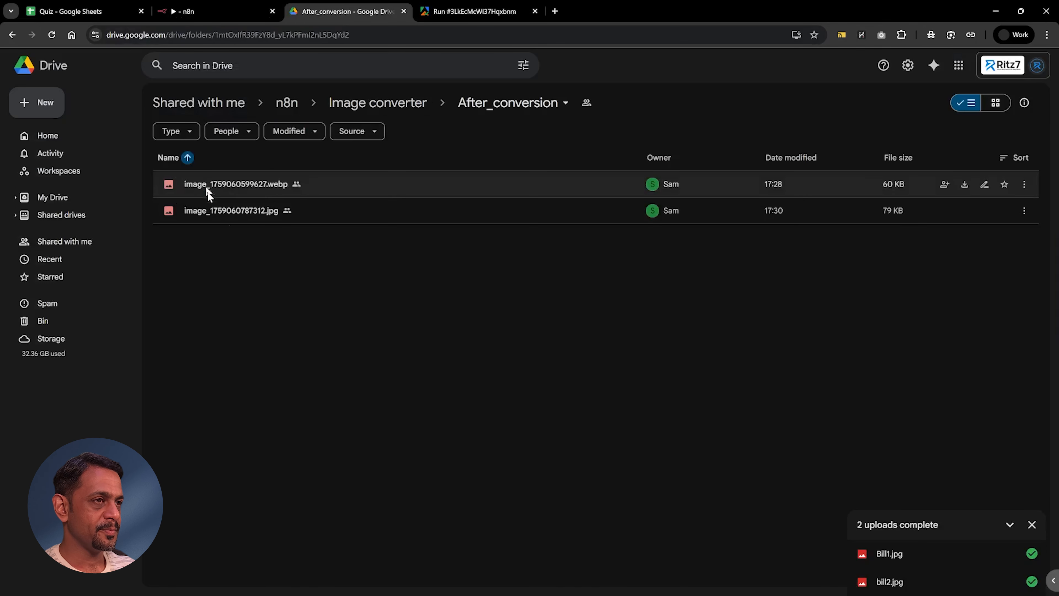
Step: Reload the After_conversion folder in Google Drive and preview the newly converted WebP images
left_click(200, 17)
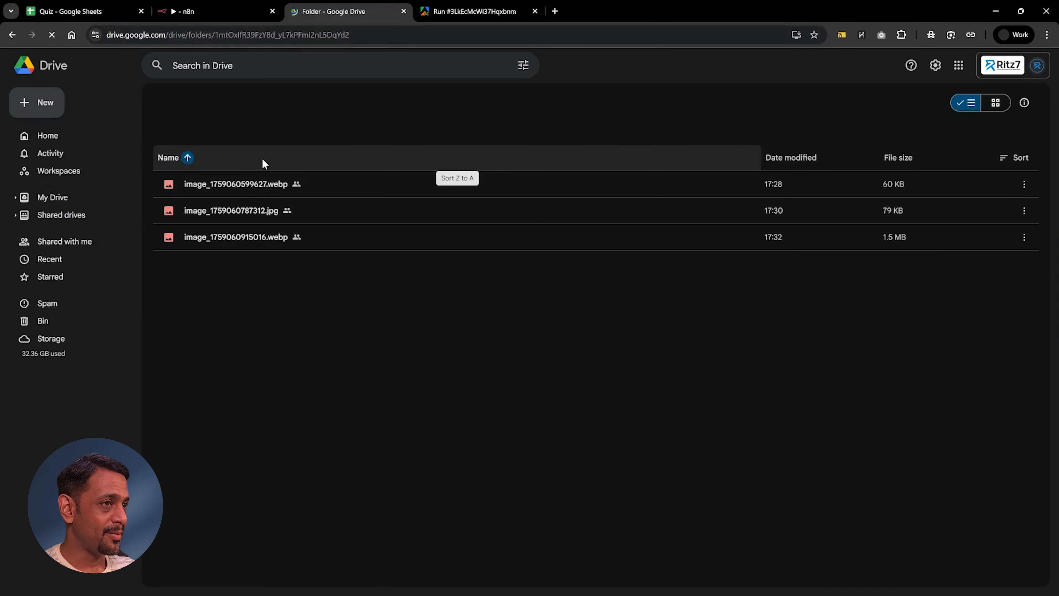
left_click(251, 185)
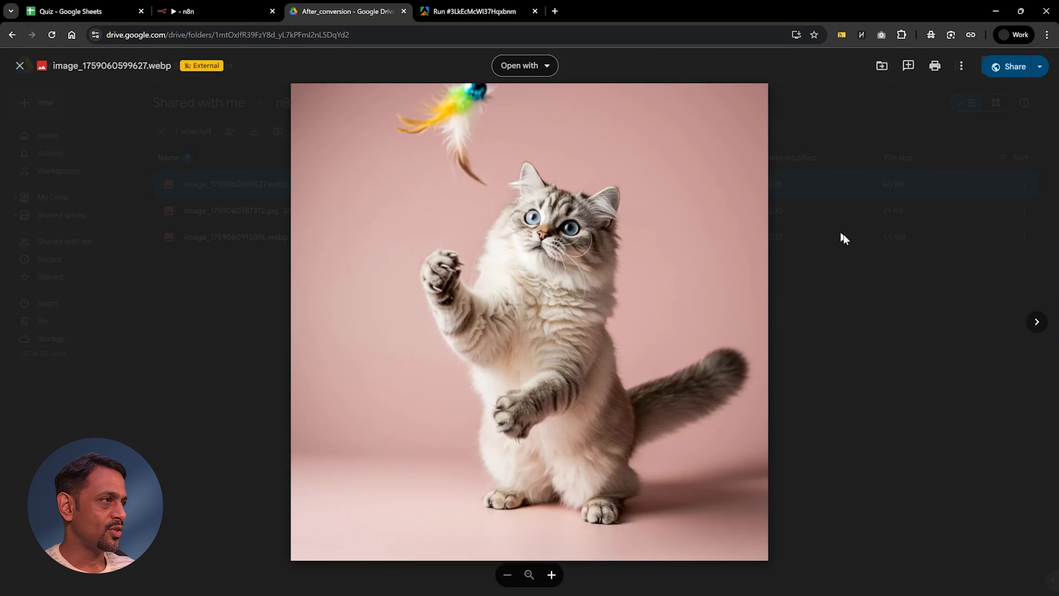
left_click(1036, 321)
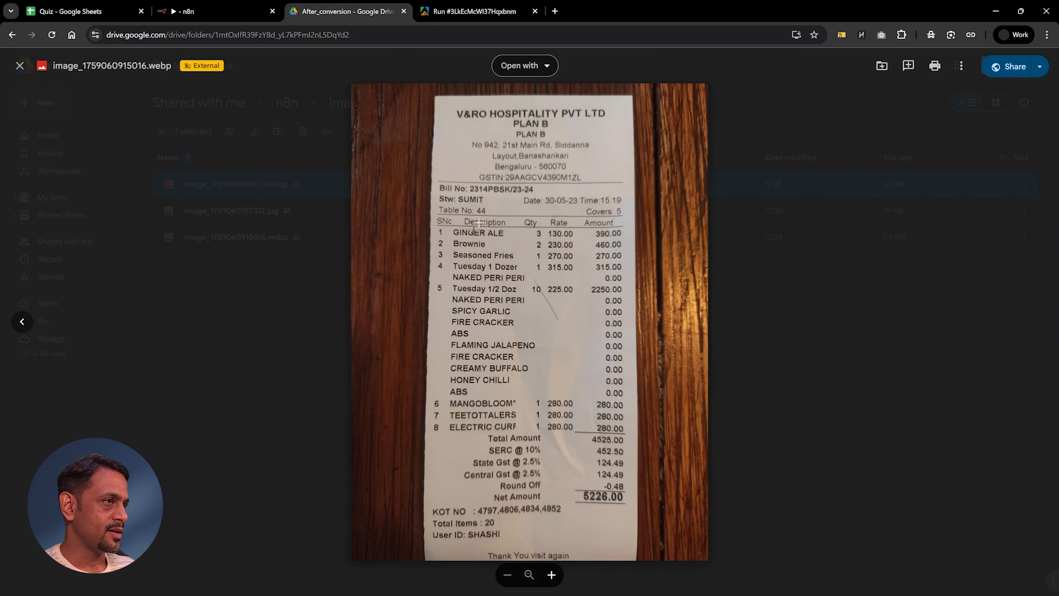
left_click(810, 338)
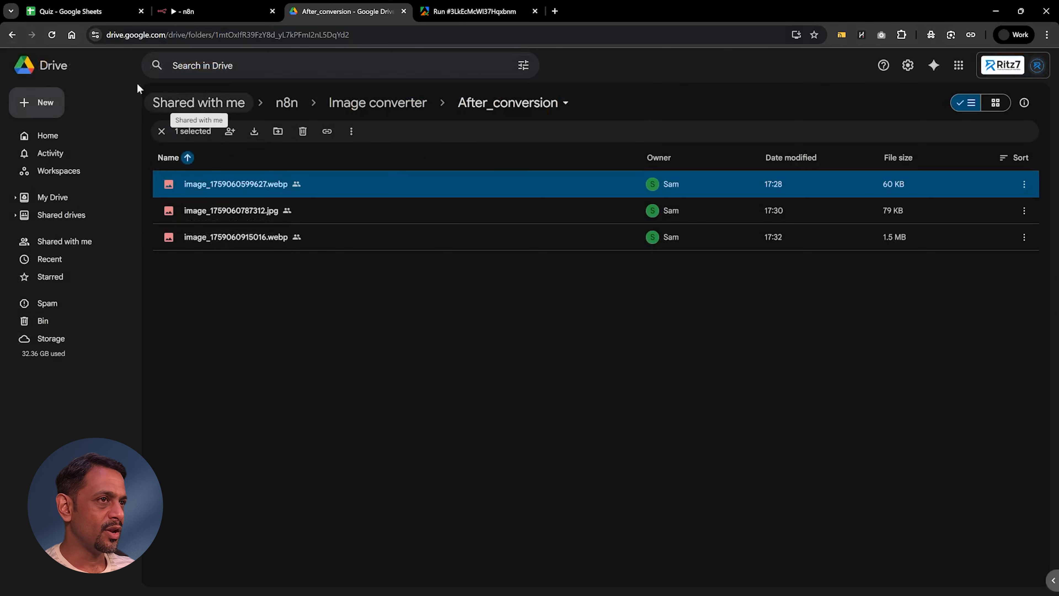
left_click(56, 35)
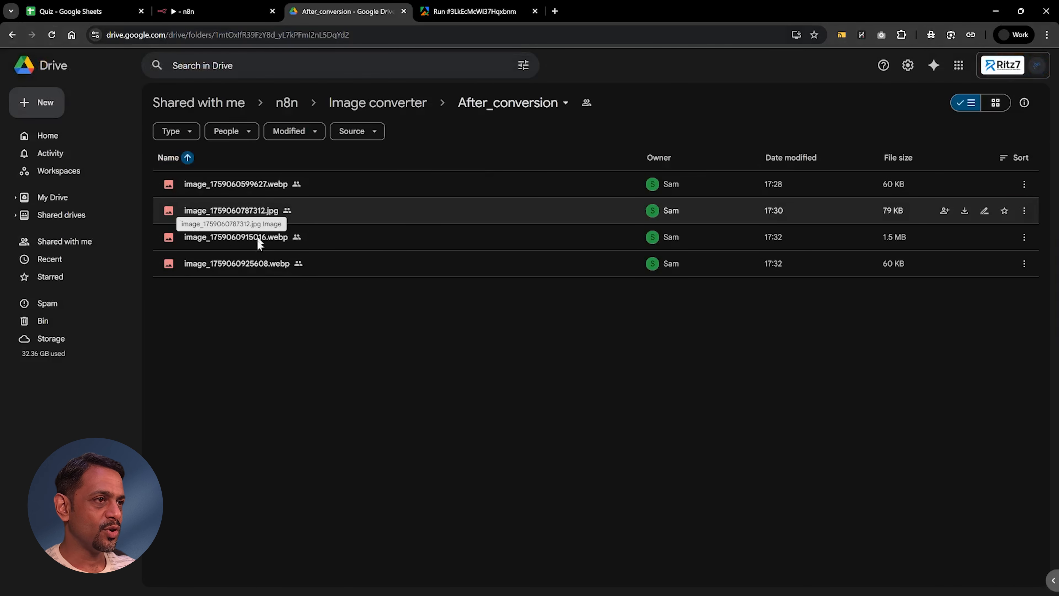
double_click(257, 266)
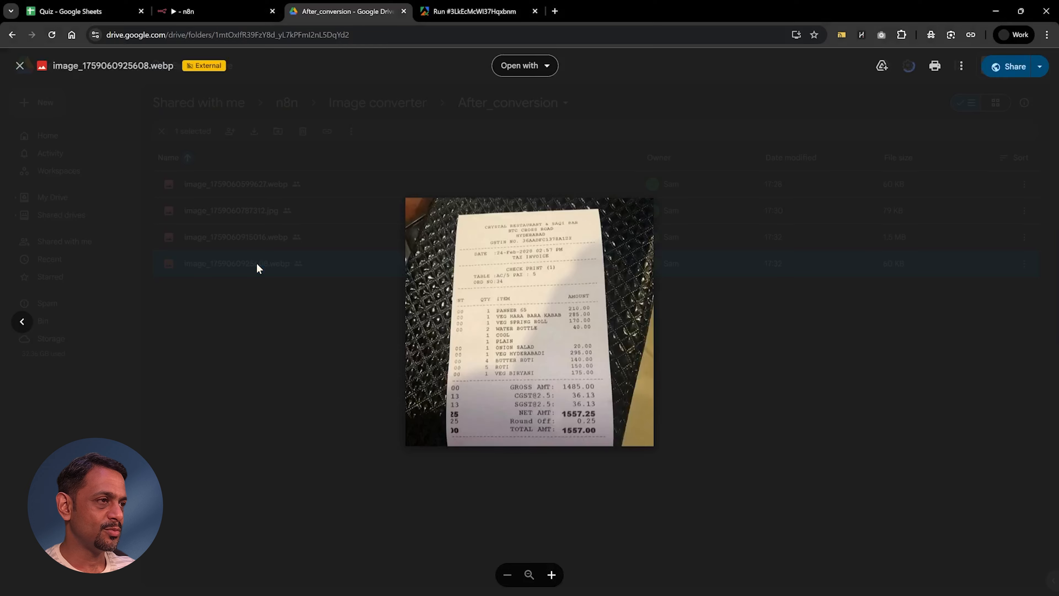
left_click(700, 332)
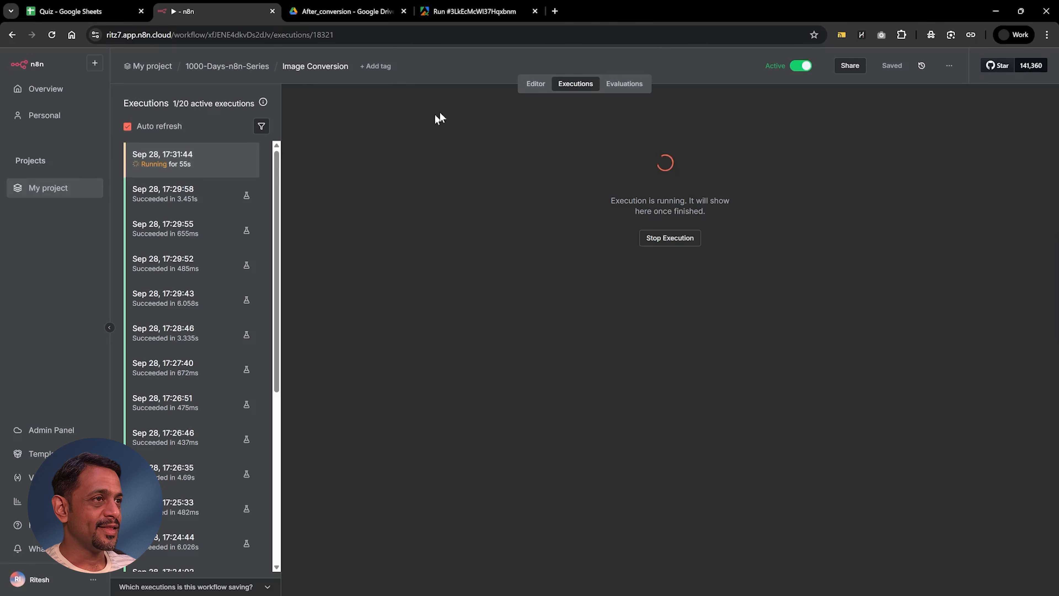
Step: Return to the n8n workflow editor, move the Google Drive Trigger lower and insert a Switch node between it and Run an Actor
left_click(531, 88)
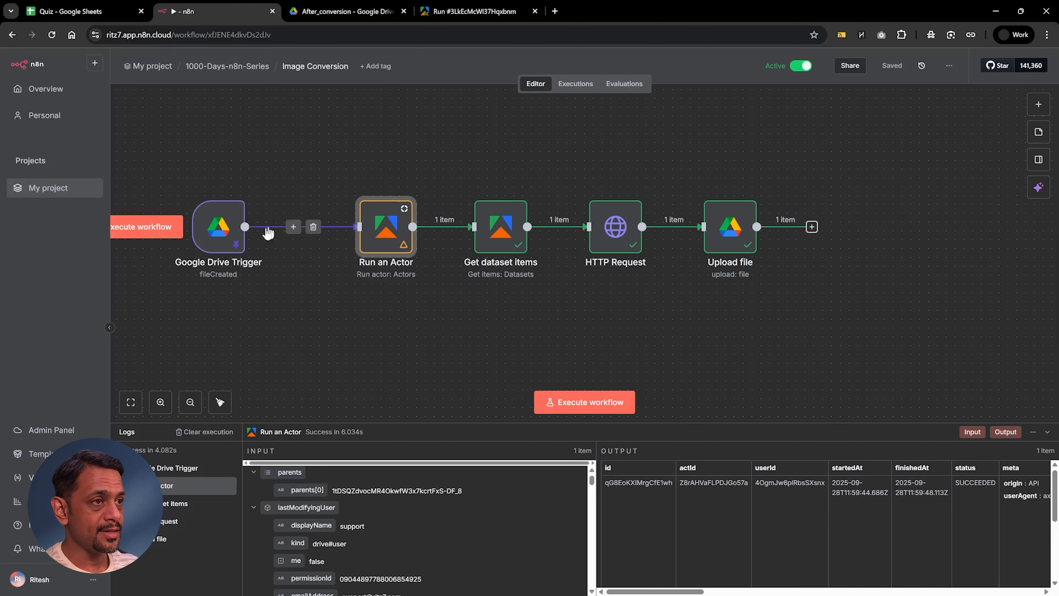
left_click_drag(207, 234, 199, 295)
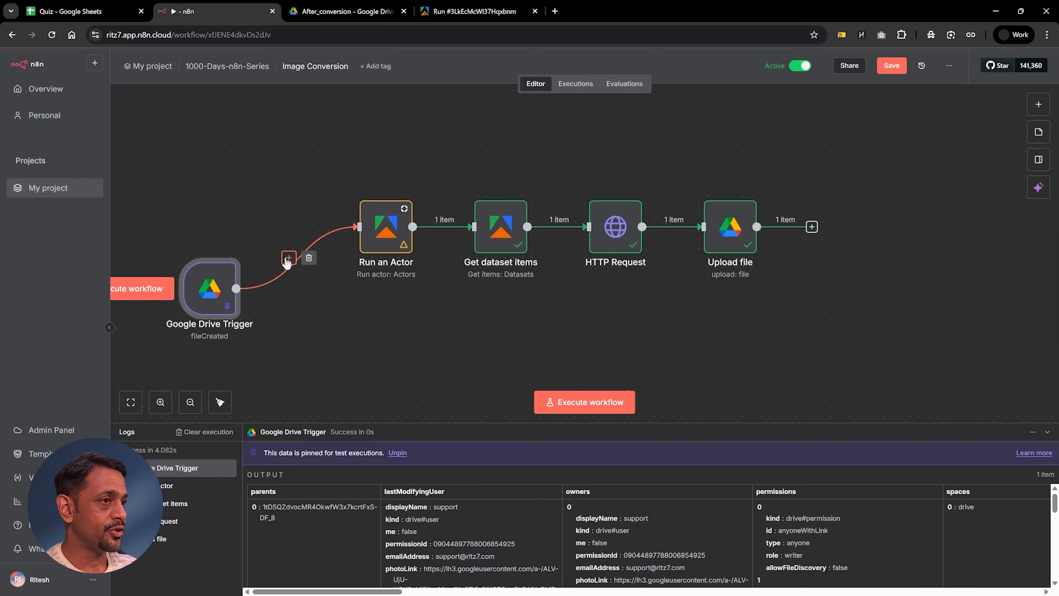
left_click(288, 258)
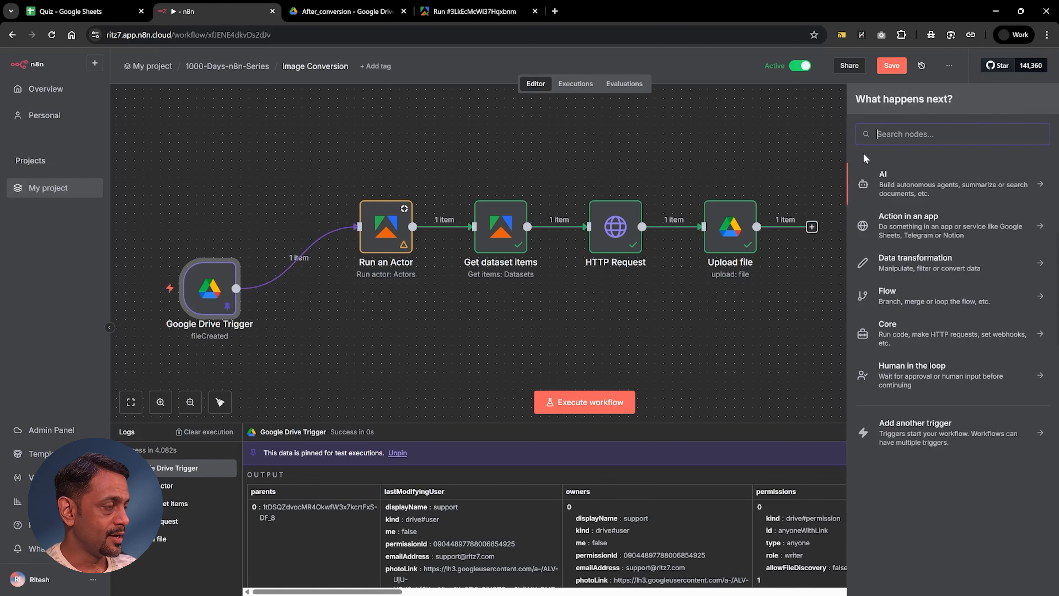
type("switch")
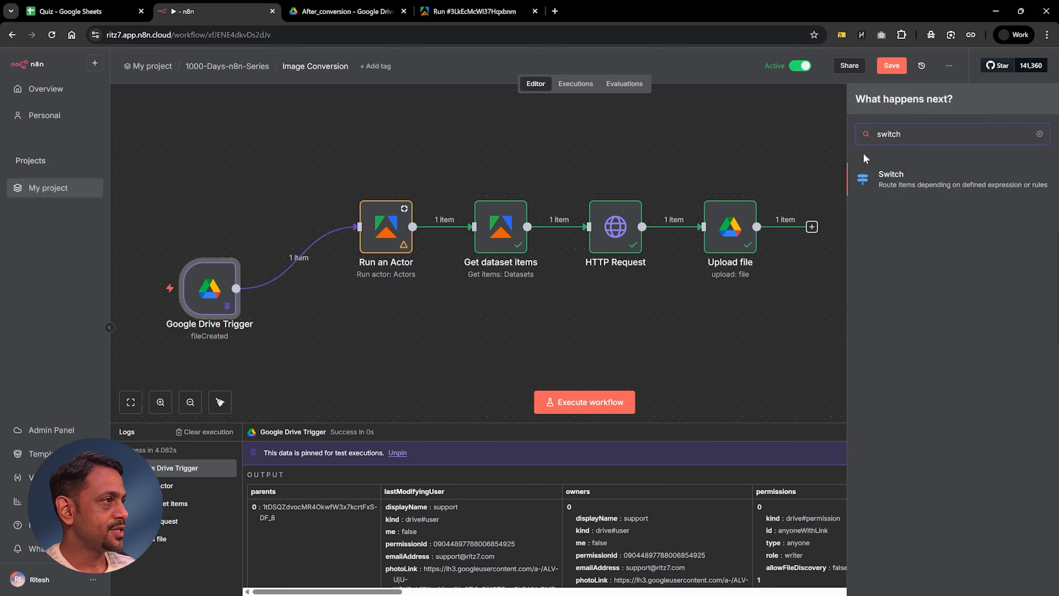
left_click(926, 180)
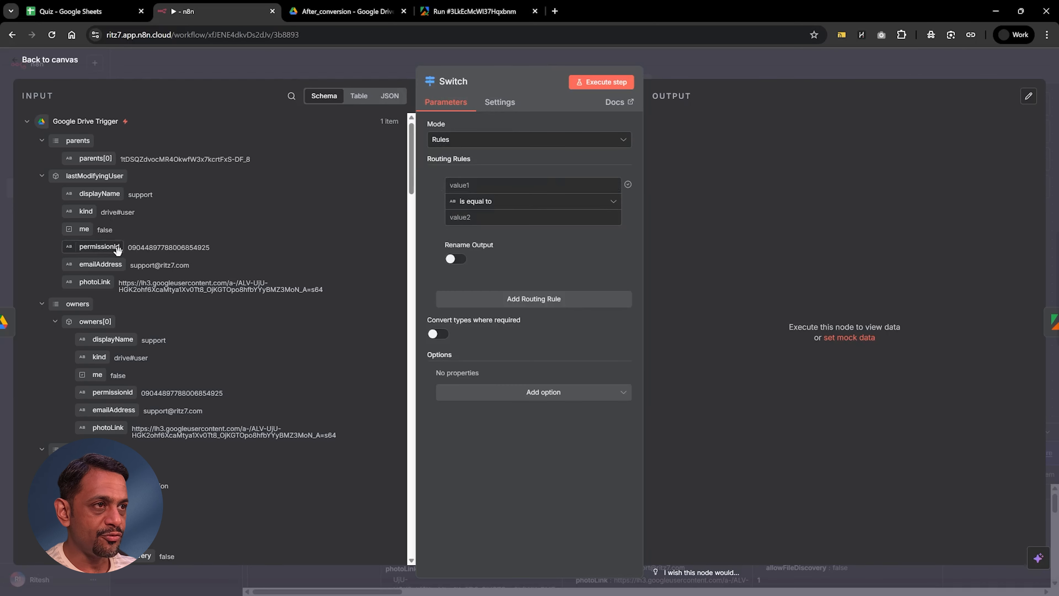
Step: Find fullFileExtension in the Switch input and set the first rule to match it to png, with the output named png
left_click(291, 96)
type("file")
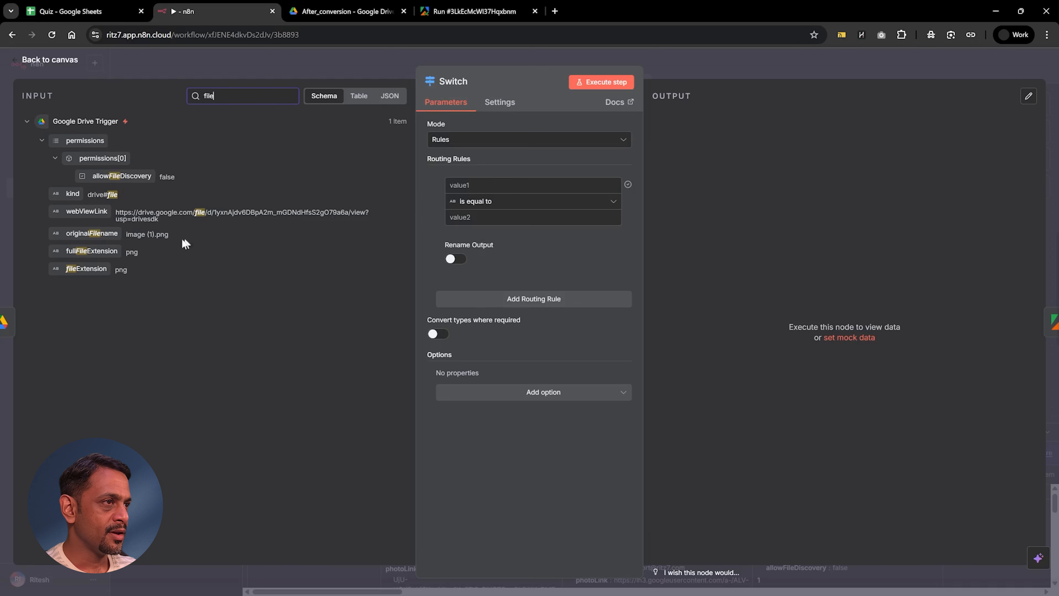
left_click_drag(83, 253, 493, 187)
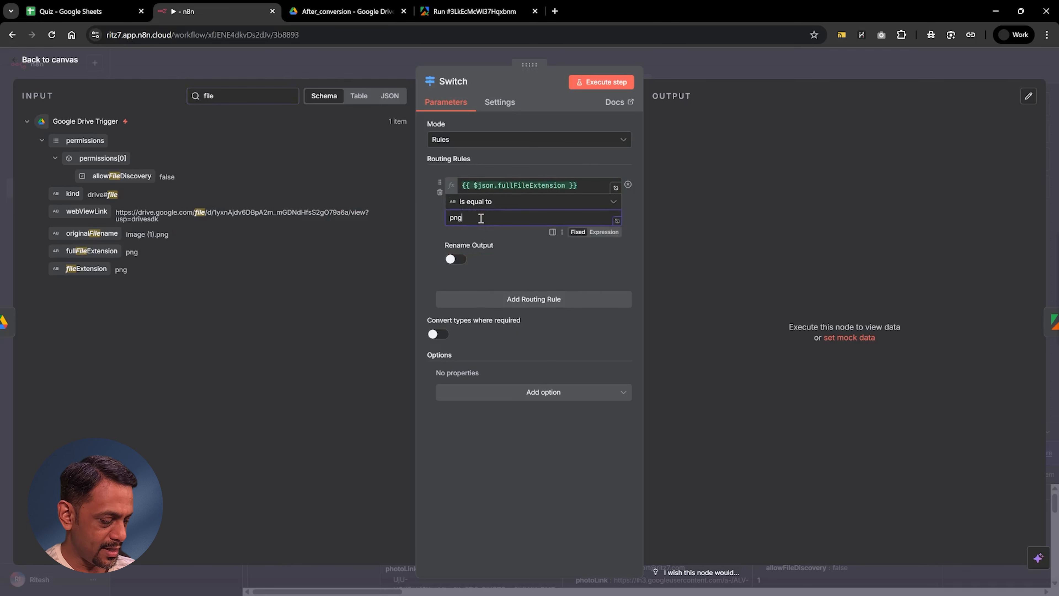
left_click(456, 259)
left_click(464, 298)
type("png")
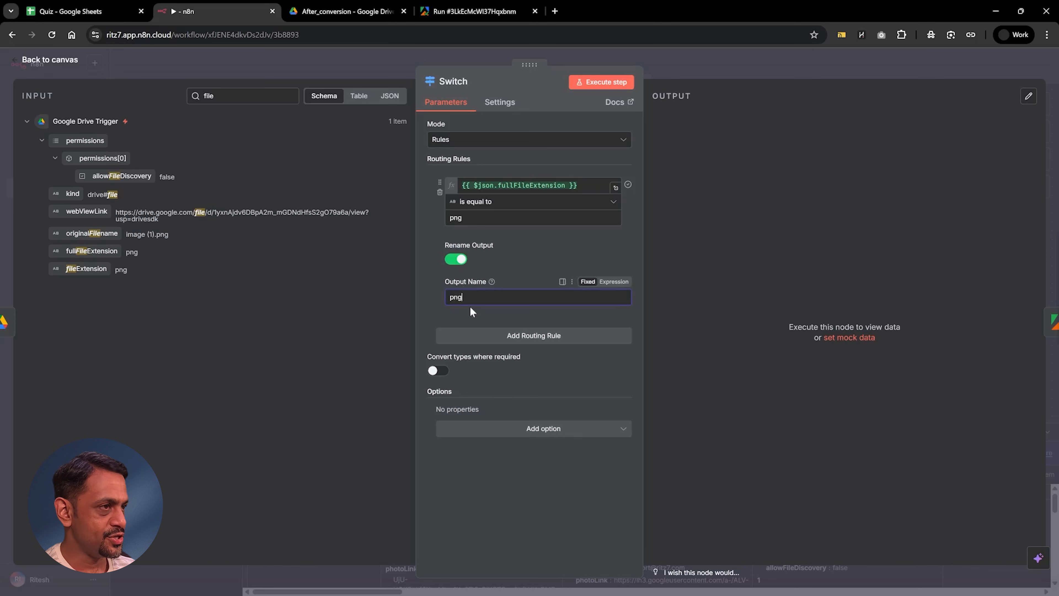
Step: Add a second routing rule matching fullFileExtension equal to jpg, with its output renamed jpg
left_click(531, 336)
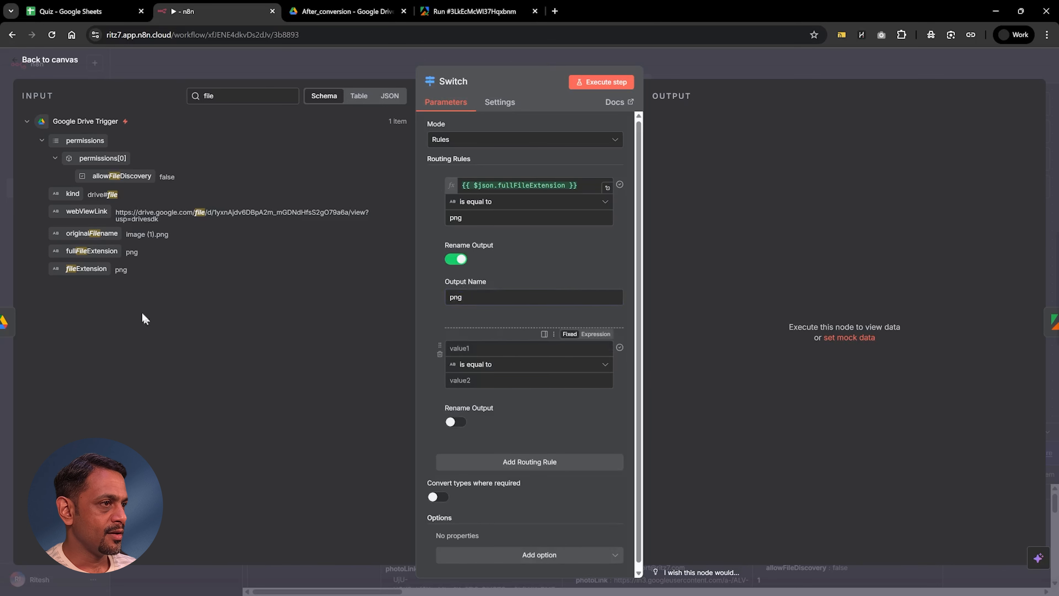
left_click_drag(75, 252, 471, 349)
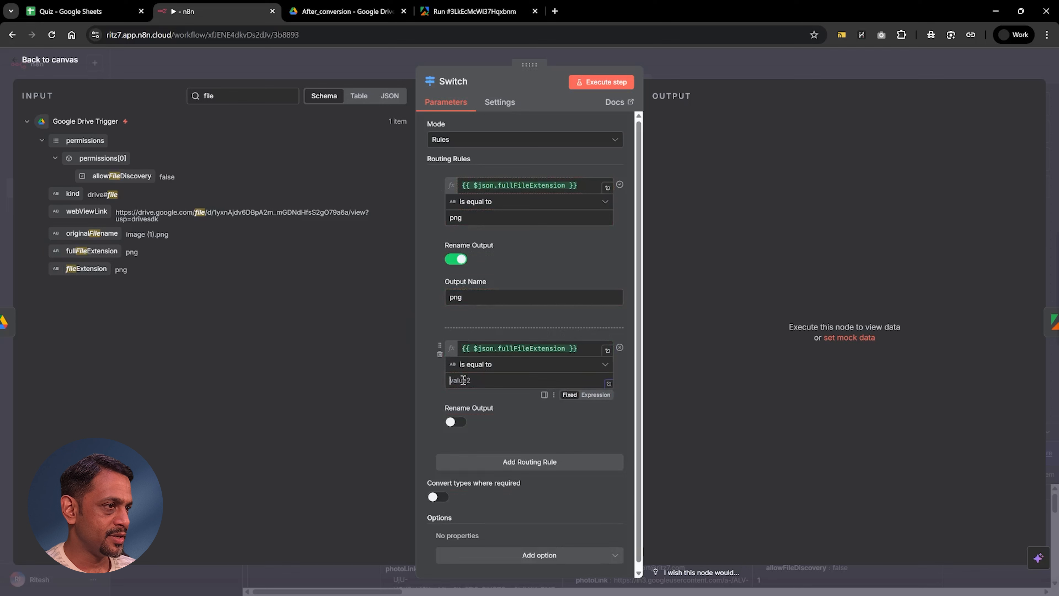
left_click(456, 422)
left_click(465, 461)
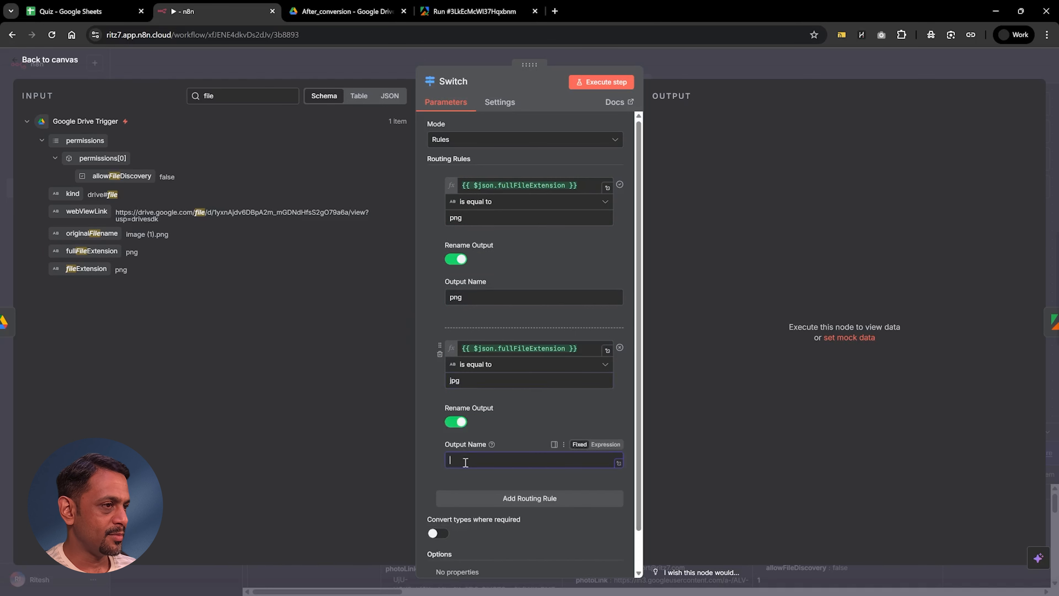
scroll(466, 455, "down", 1)
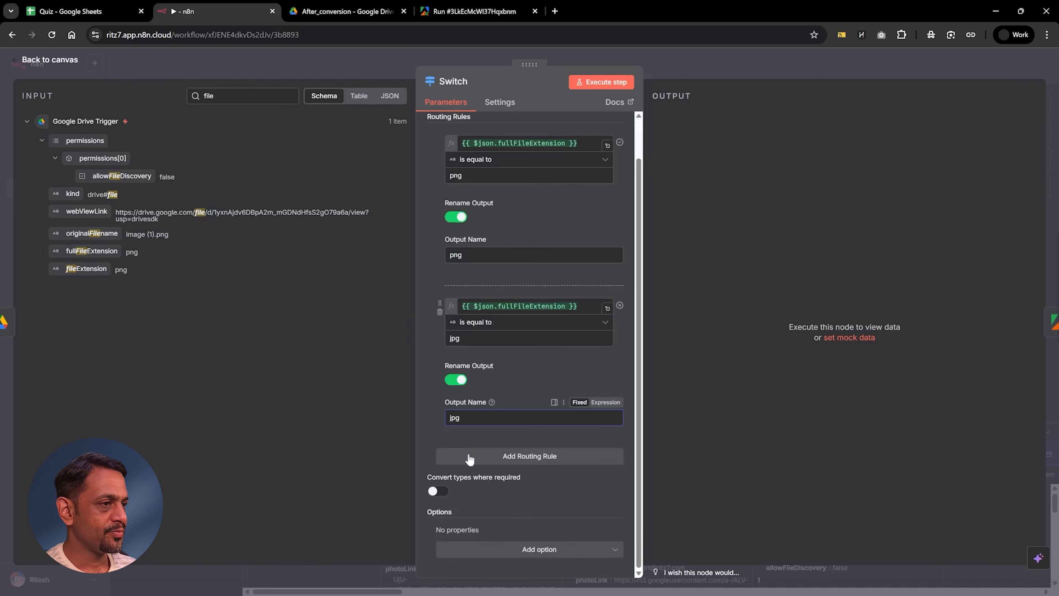
Step: Add a third routing rule matching fullFileExtension equal to webp, with its output renamed webp
left_click(514, 459)
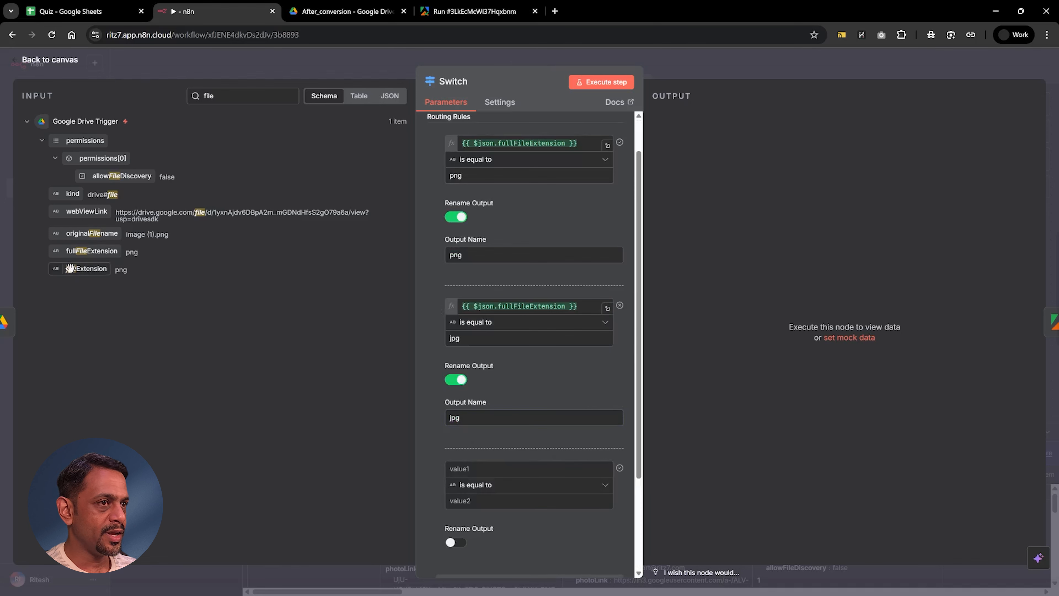
left_click_drag(75, 252, 480, 463)
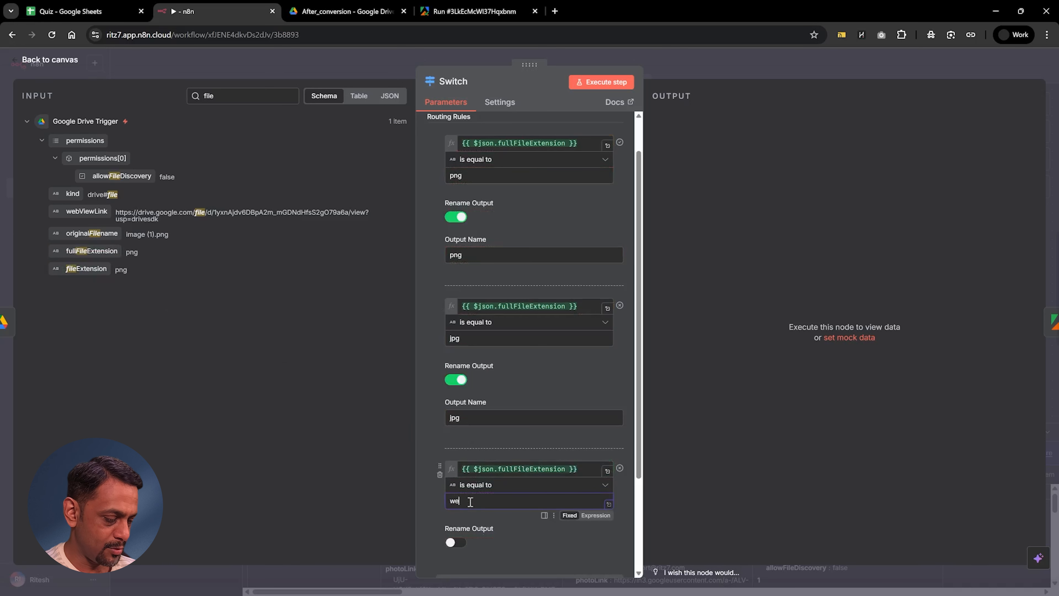
type("webp")
left_click(458, 541)
scroll(463, 480, "down", 4)
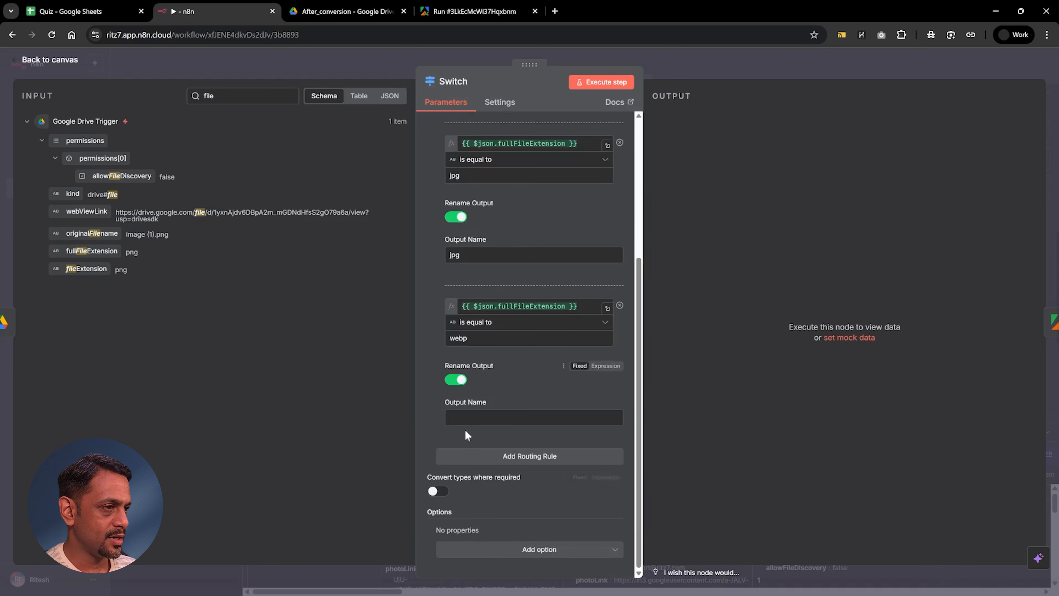
left_click(465, 417)
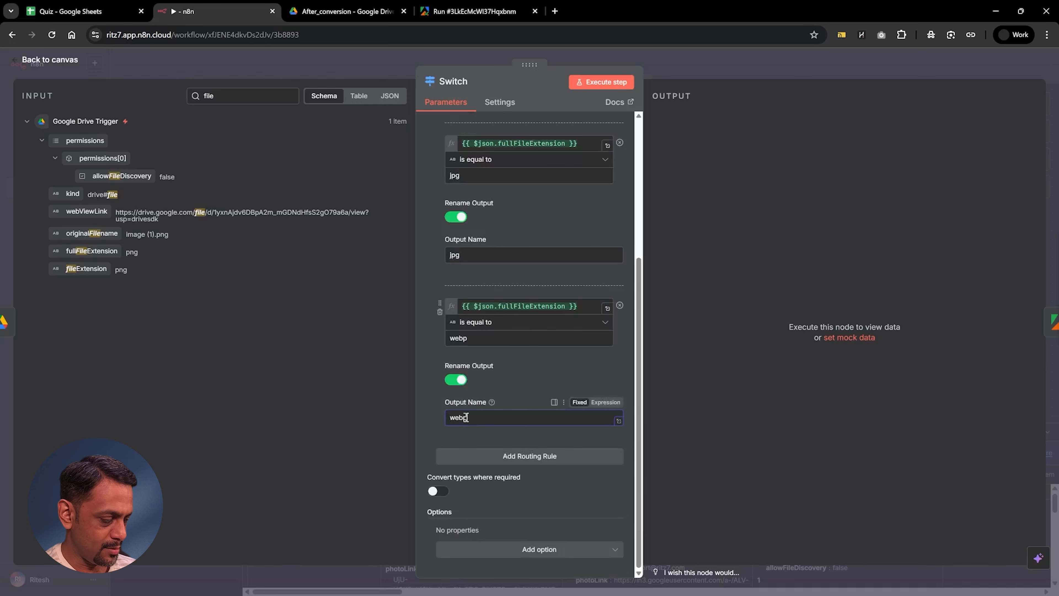
Step: Execute the Switch node on its own, check its routed output, and review the Run an Actor node's input JSON
left_click(588, 81)
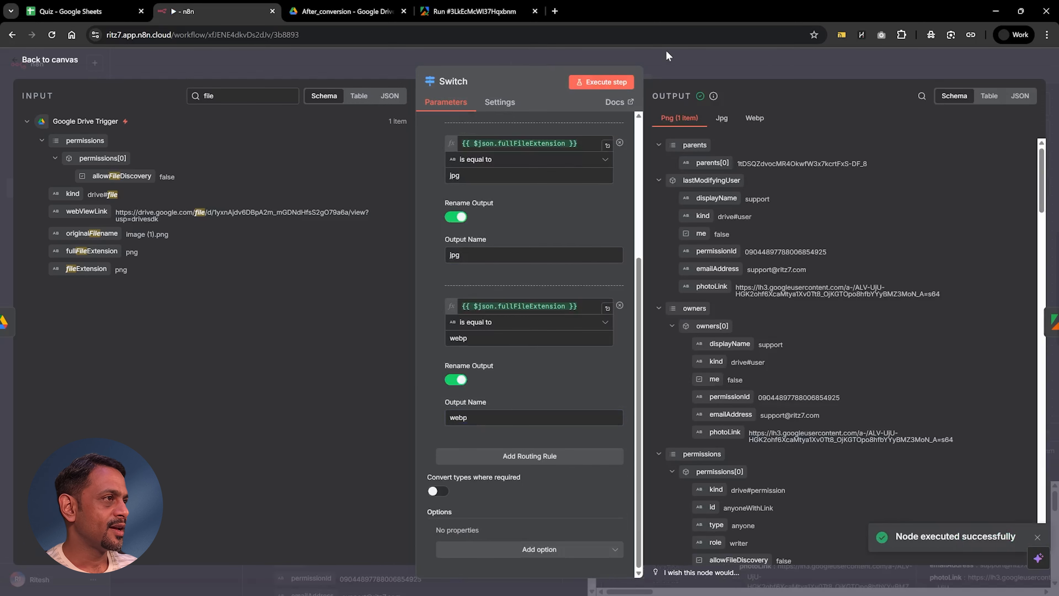
left_click(665, 49)
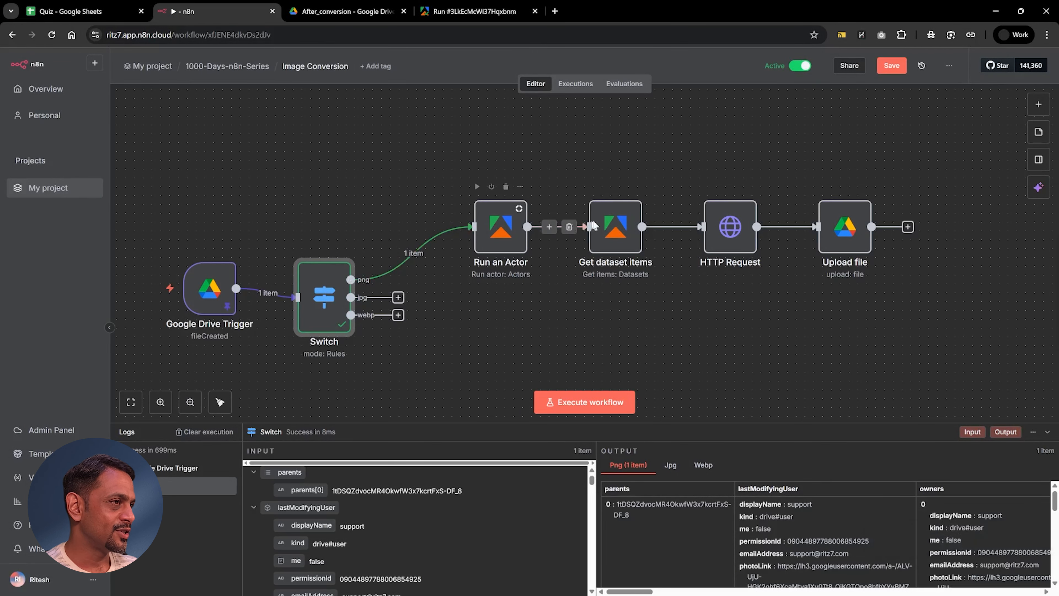
double_click(509, 228)
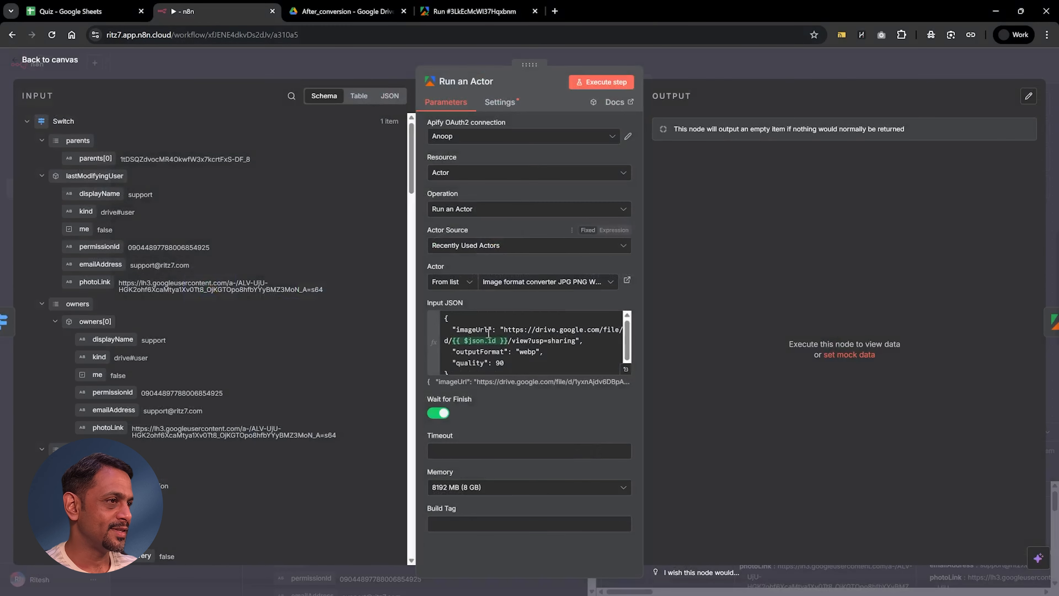
left_click(706, 67)
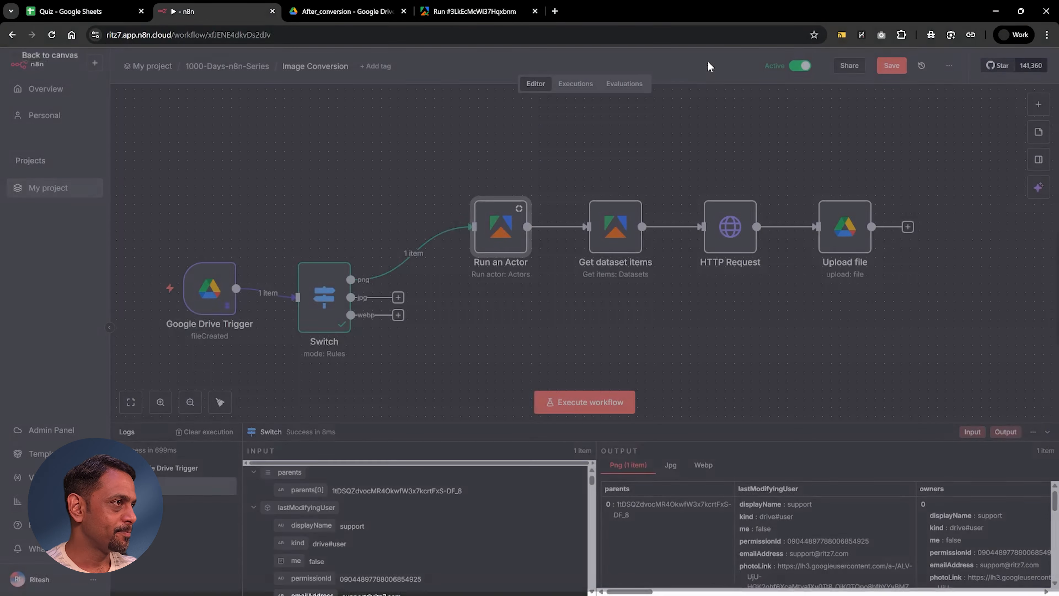
Step: Duplicate the Run an Actor node, place the copy directly below the original, and set its outputFormat to jpg
left_click_drag(444, 183, 537, 269)
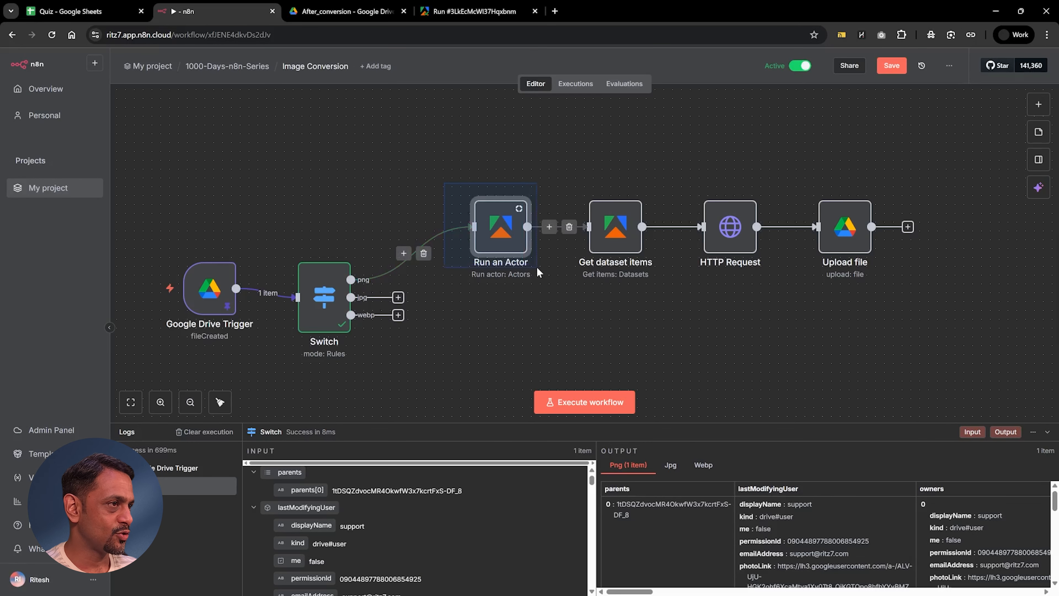
right_click(509, 234)
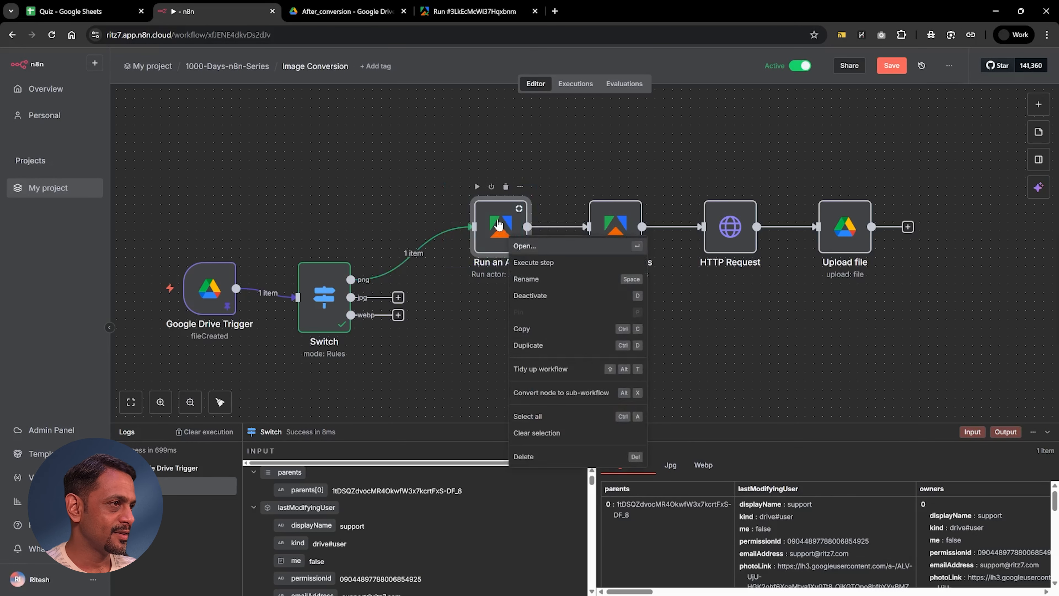
left_click(520, 187)
left_click(541, 304)
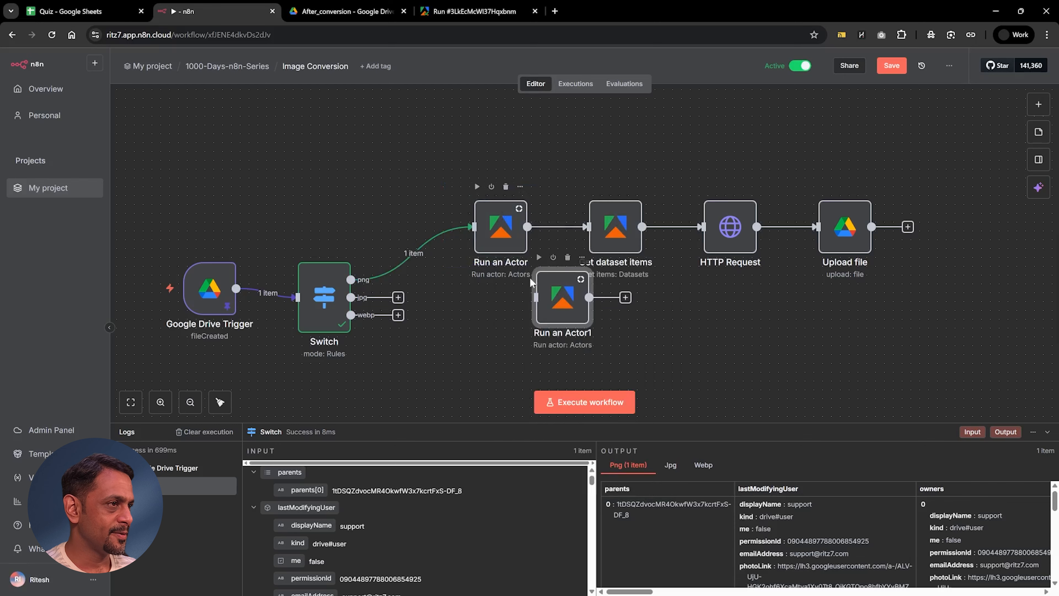
left_click_drag(525, 294, 501, 306)
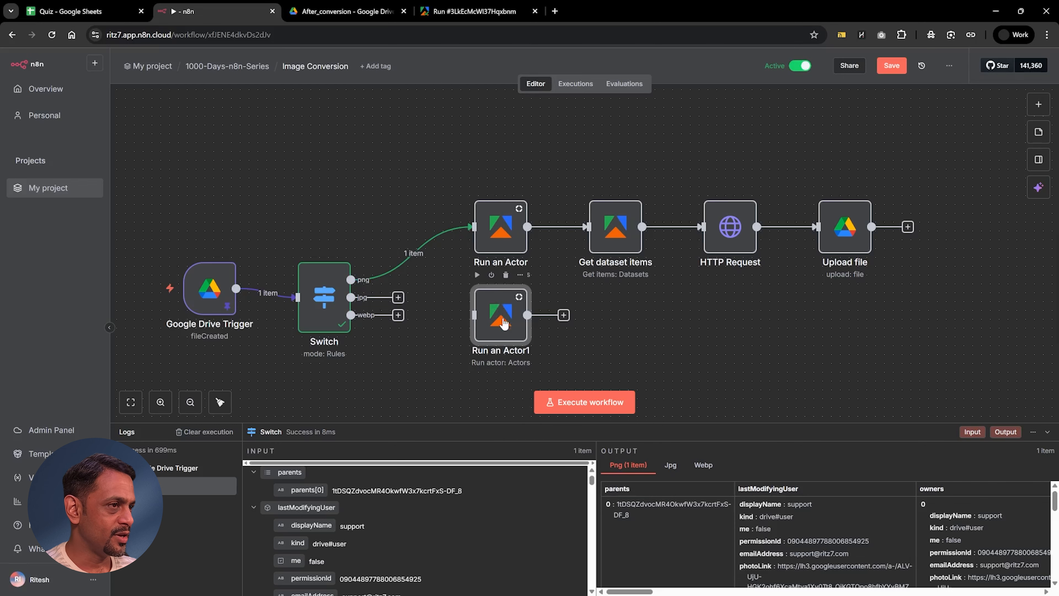
double_click(503, 323)
left_click(542, 368)
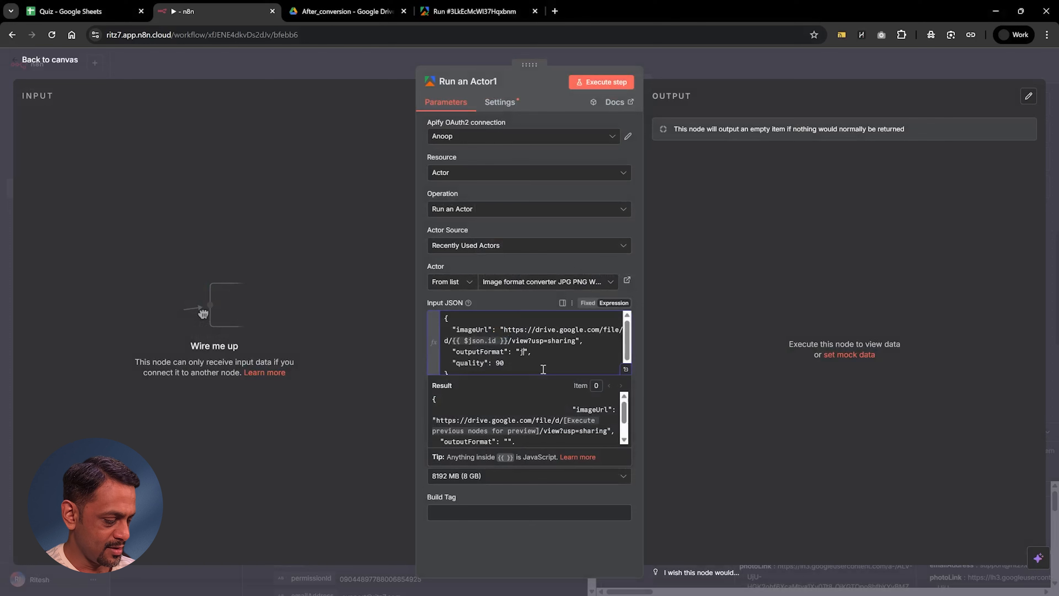
key("Escape")
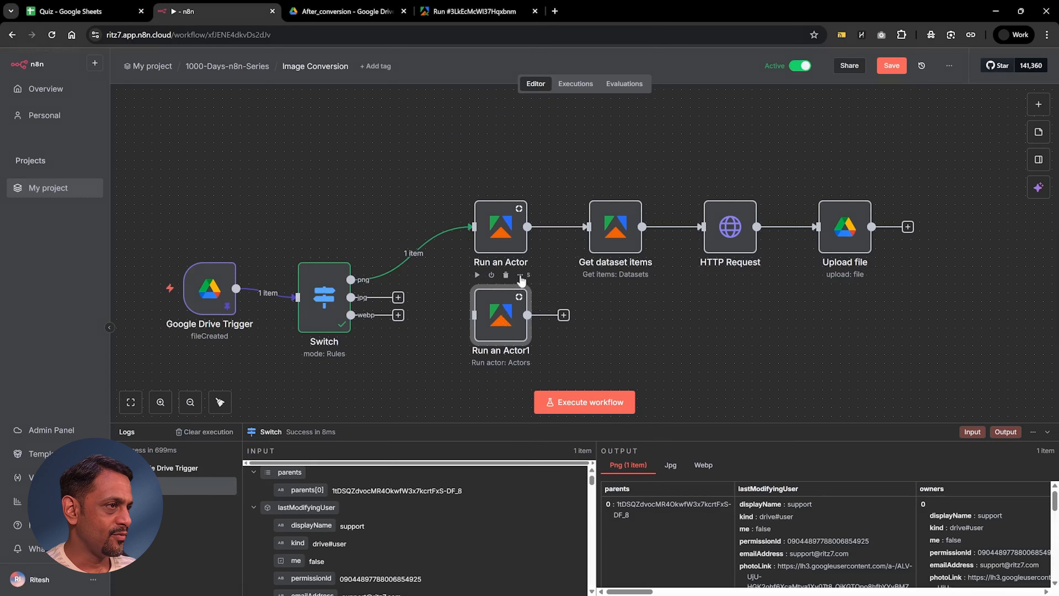
Step: Duplicate the jpg-format actor node, place the copy beneath it, and set its outputFormat to png
left_click(521, 277)
left_click(542, 390)
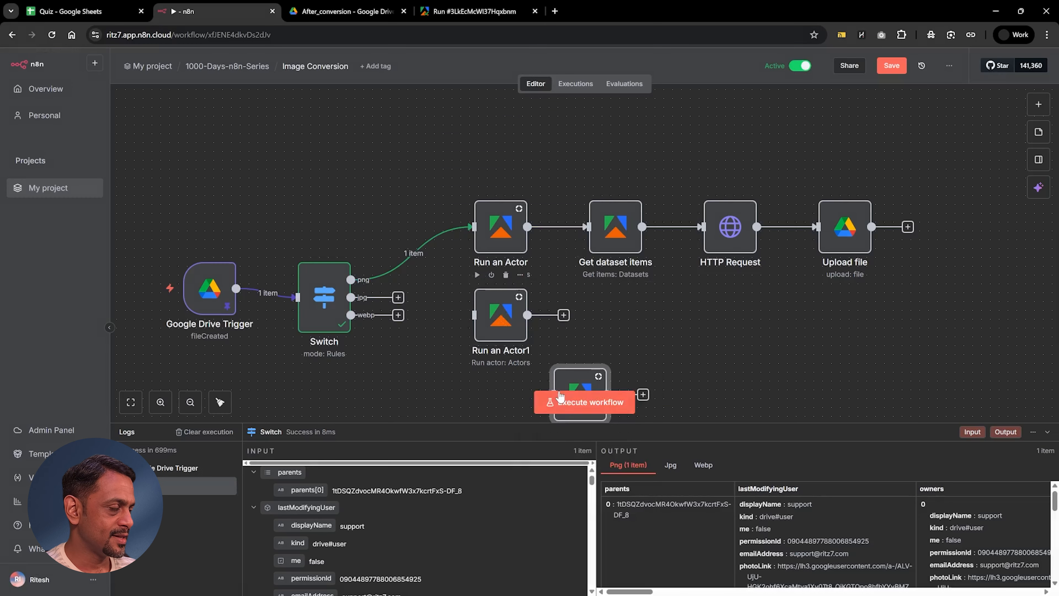
scroll(592, 342, "down", 3)
left_click_drag(580, 295, 509, 322)
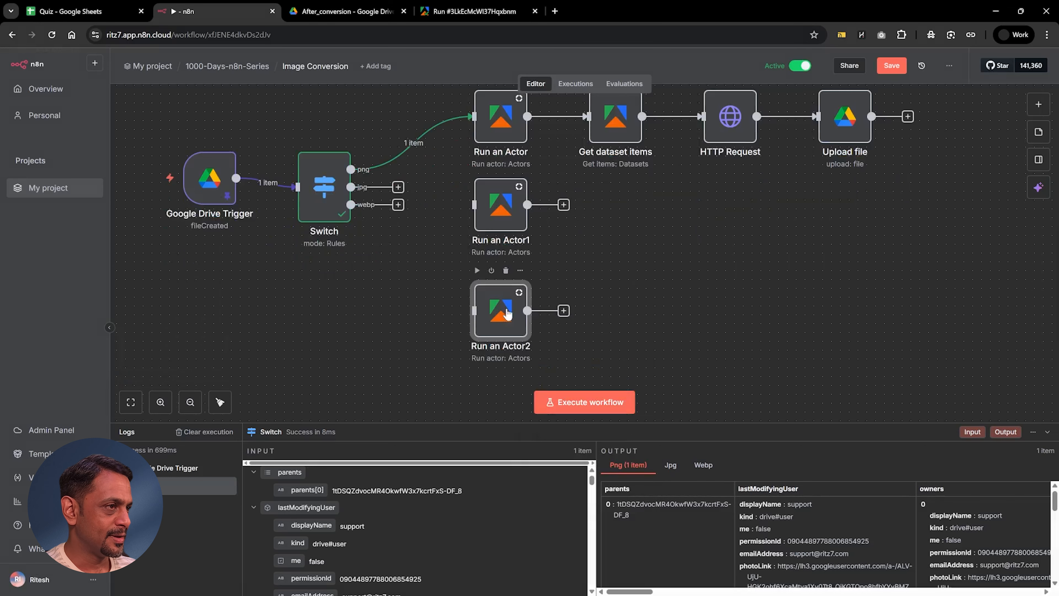
double_click(507, 316)
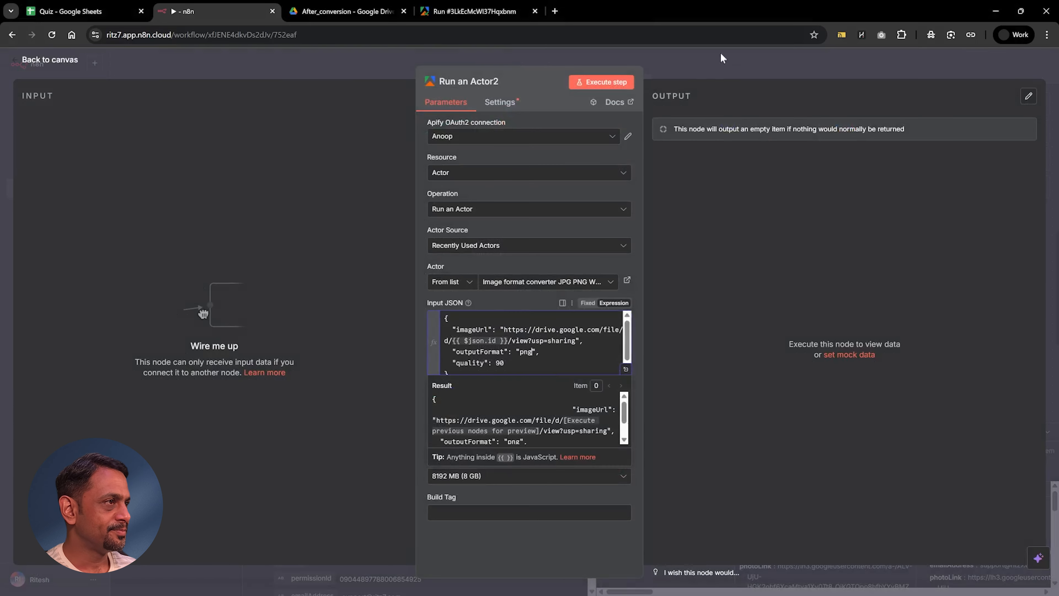
key("Escape")
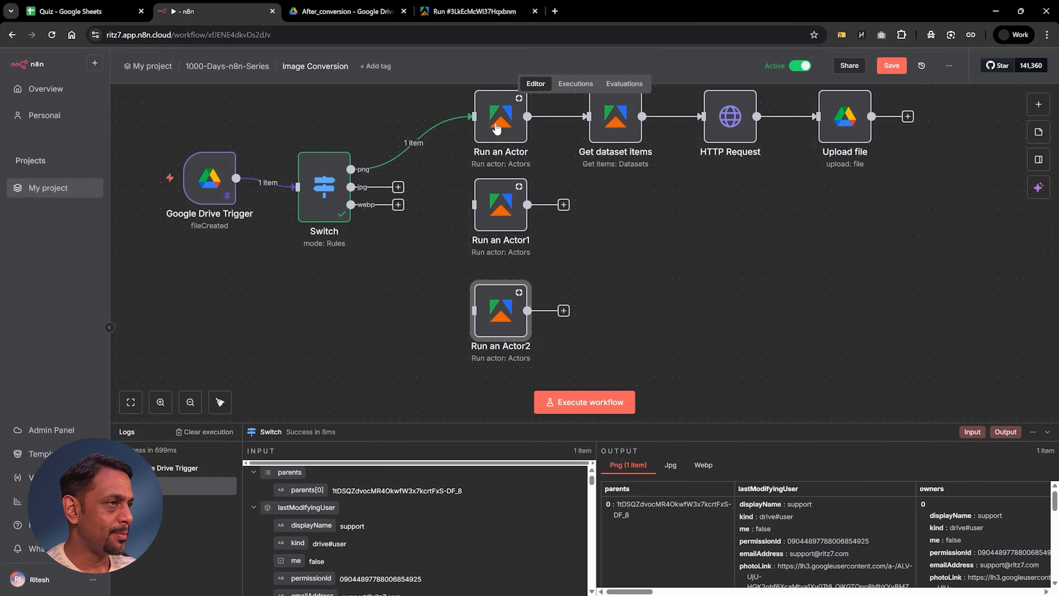
Step: Rename the original Run an Actor node, which outputs webp, to webp
double_click(493, 130)
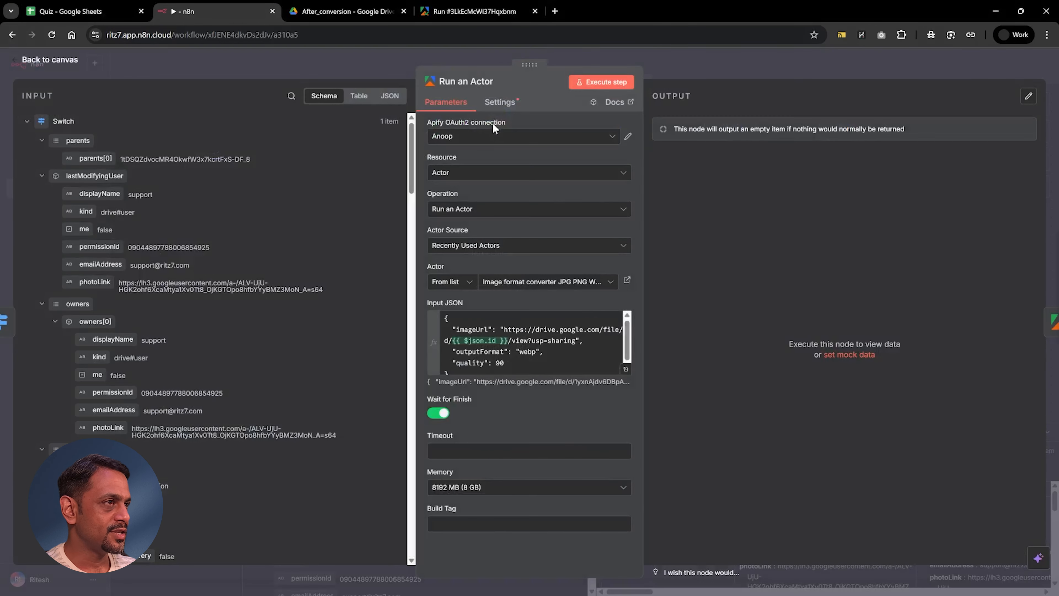
left_click(459, 85)
type("webp")
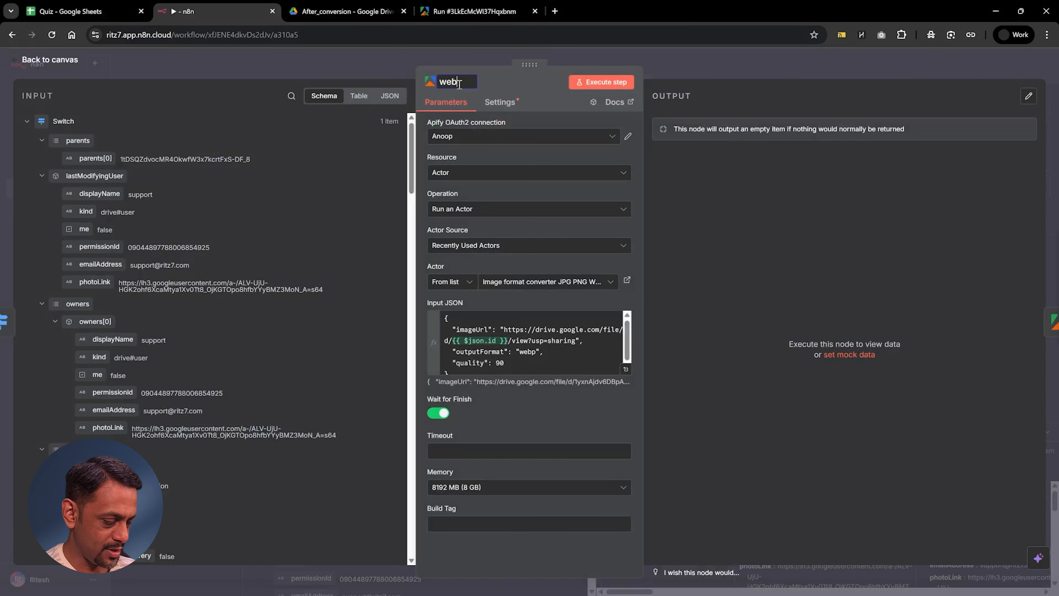
left_click(695, 67)
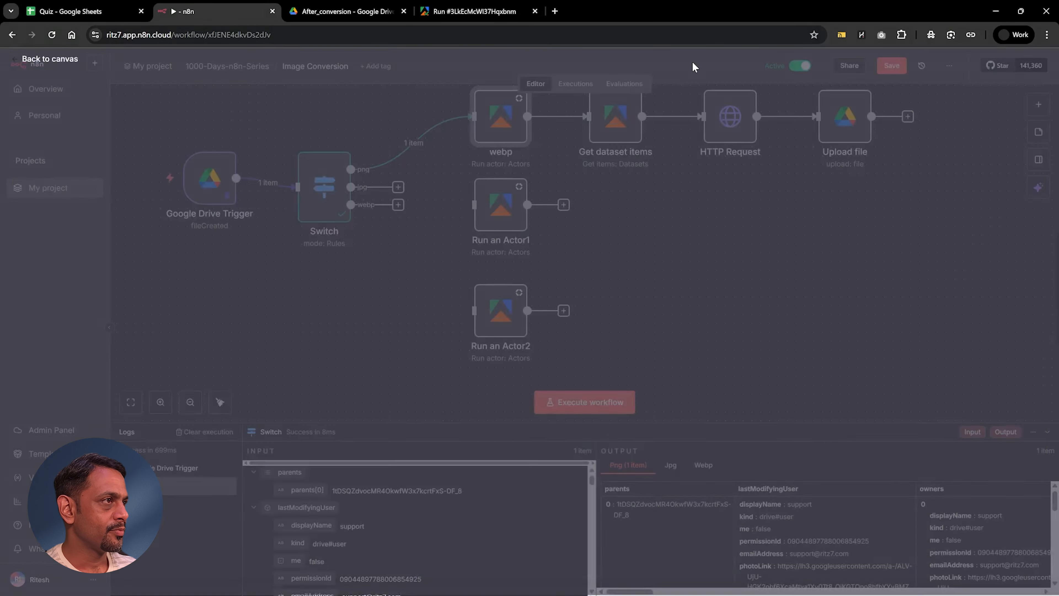
Step: Rename the Run an Actor1 node to jpg
double_click(492, 207)
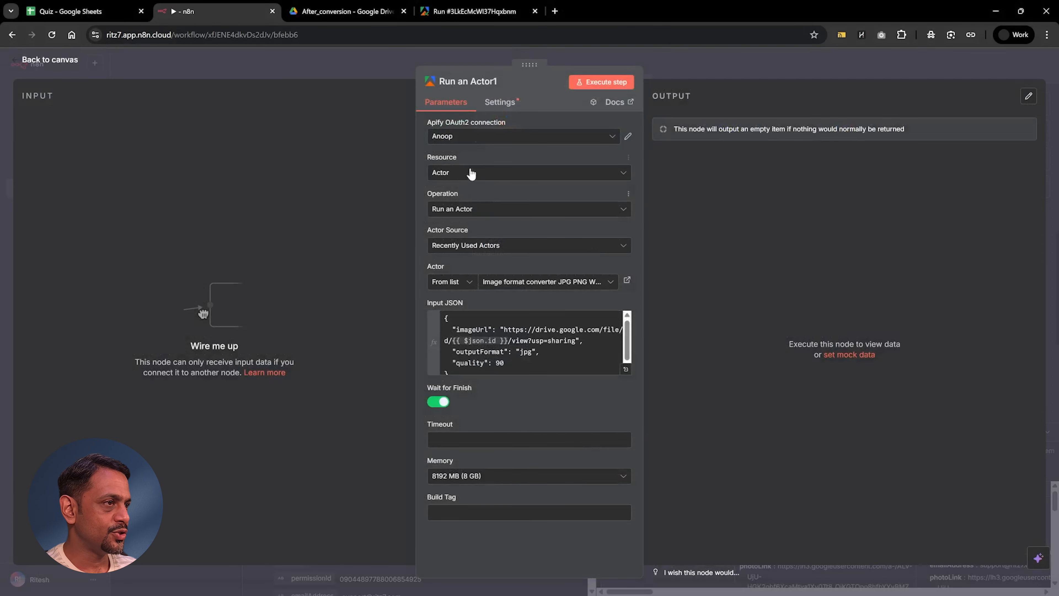
left_click(466, 80)
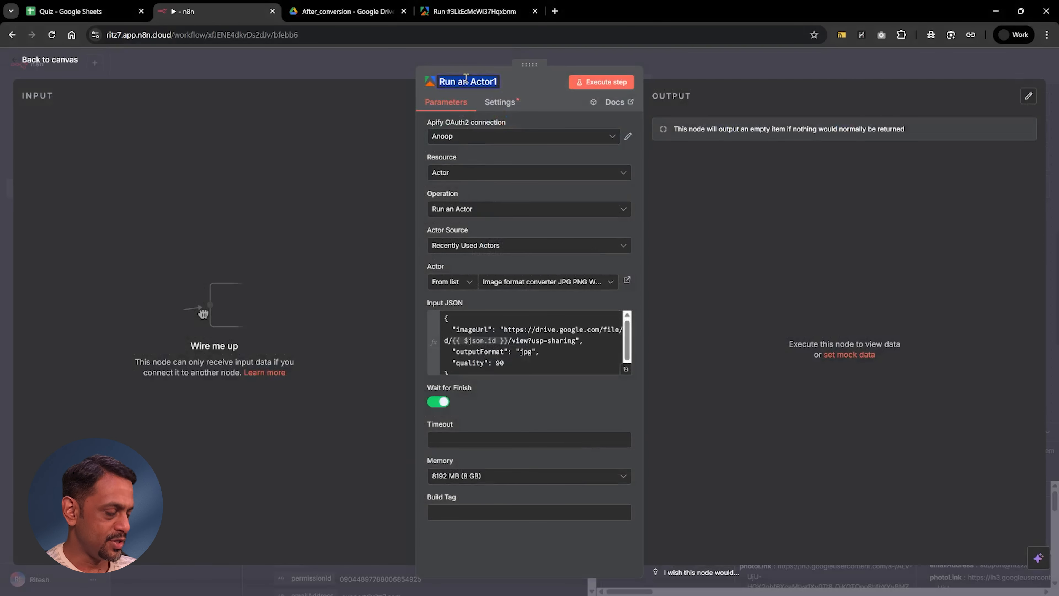
type("jpg")
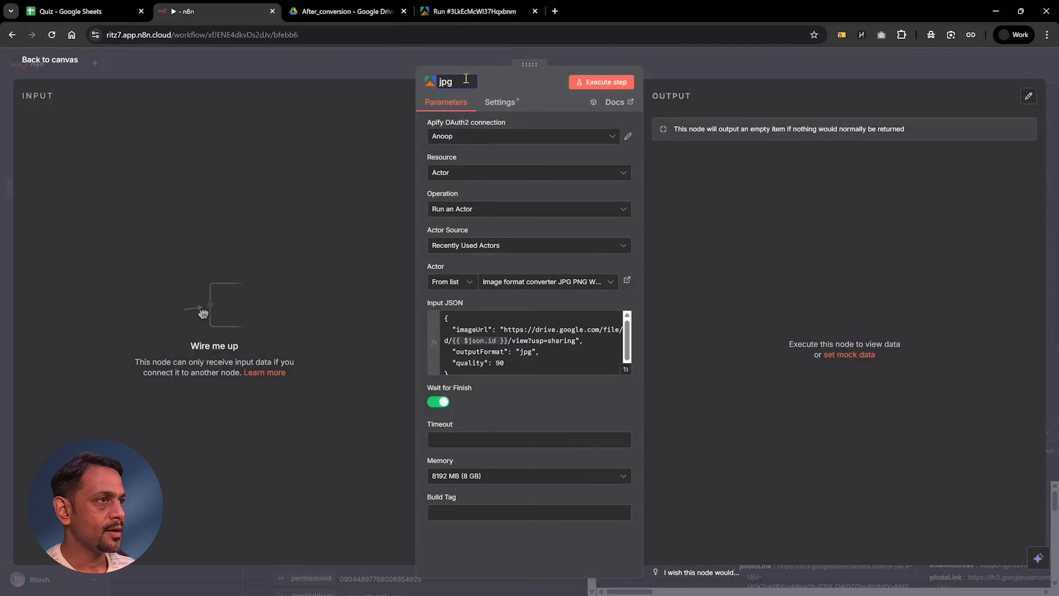
left_click(685, 67)
Step: Rename the Run an Actor2 node to png
double_click(507, 312)
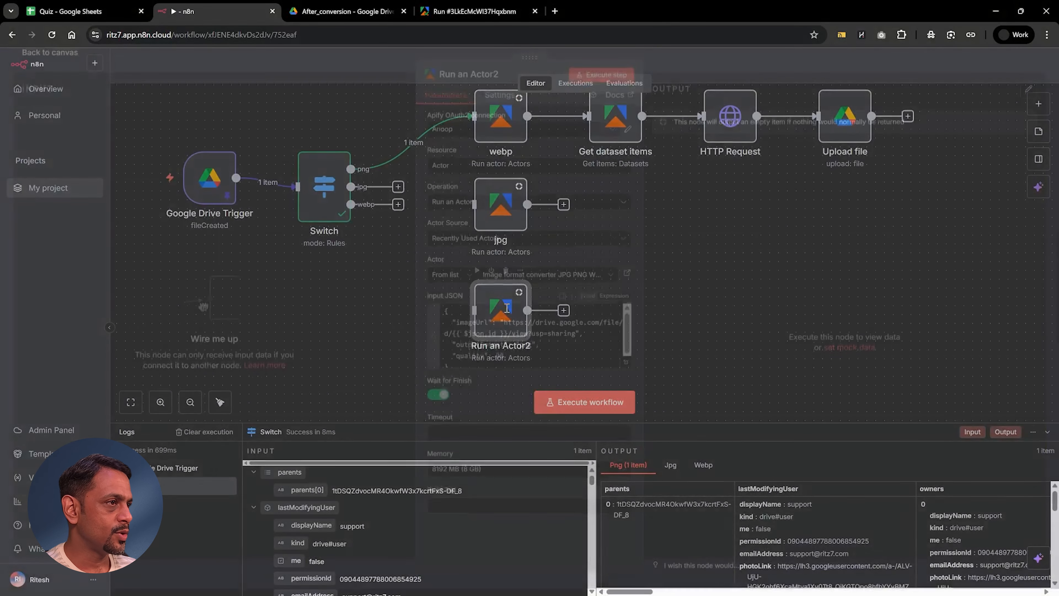
left_click(472, 82)
type("p")
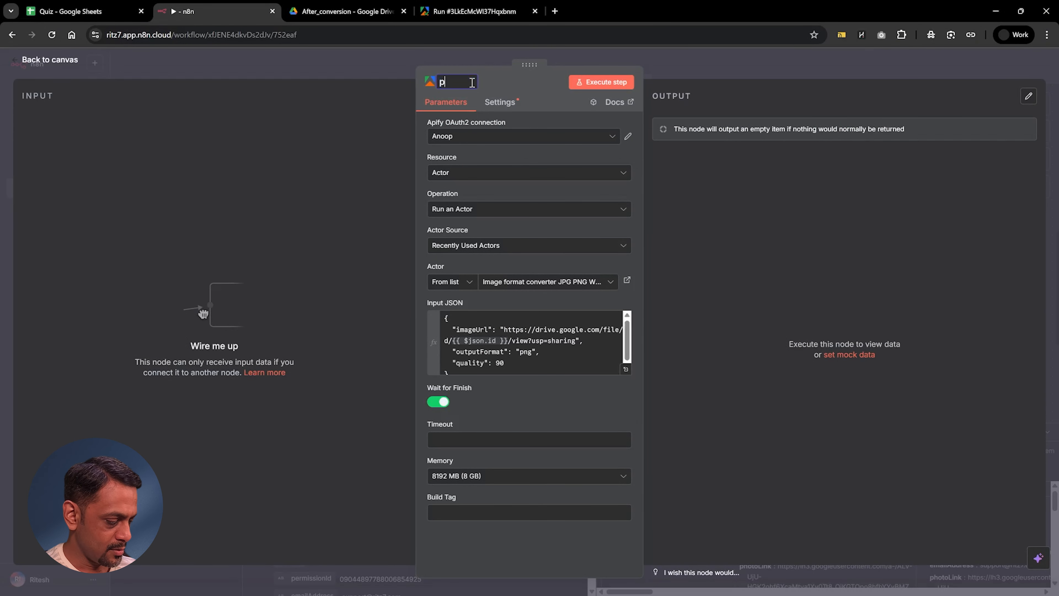
type("ng")
left_click(665, 63)
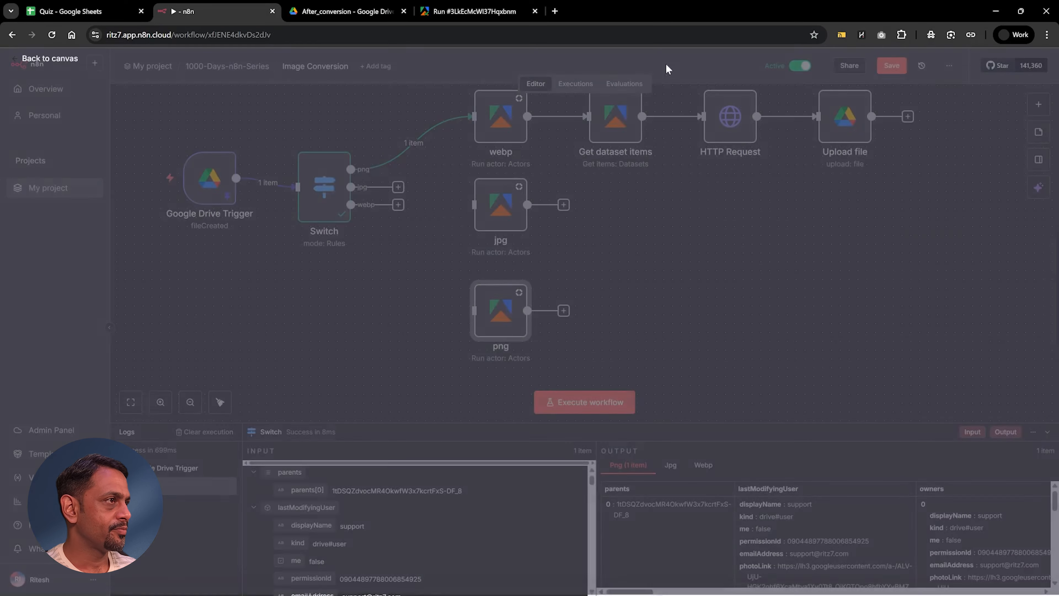
Step: Wire Switch outputs png to the jpg node, jpg to webp and png, and webp to jpg and png, keeping the actor nodes aligned
scroll(492, 216, "up", 1)
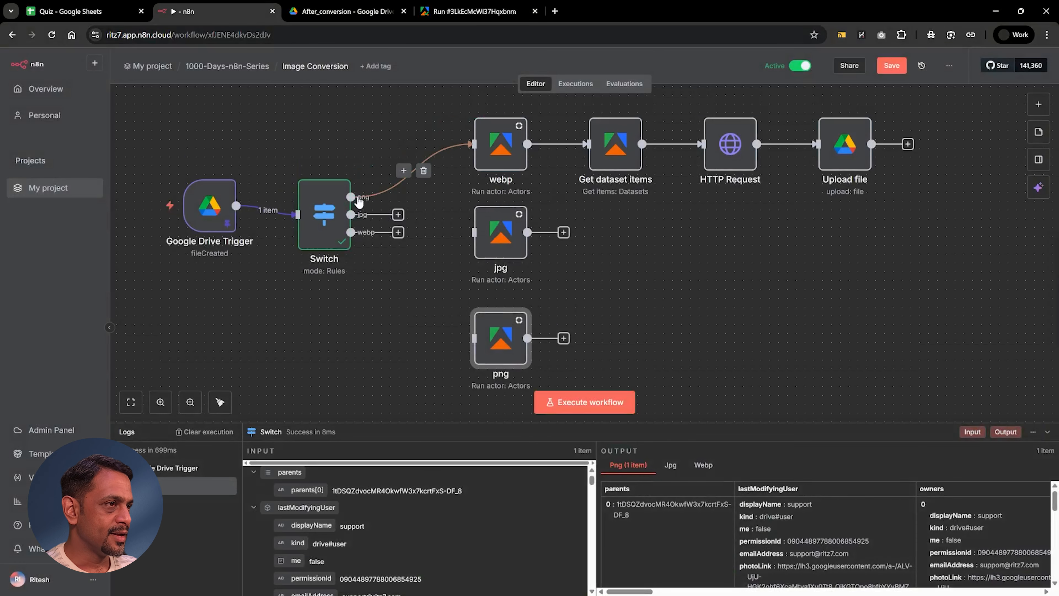
left_click_drag(351, 197, 513, 233)
mouse_move(397, 217)
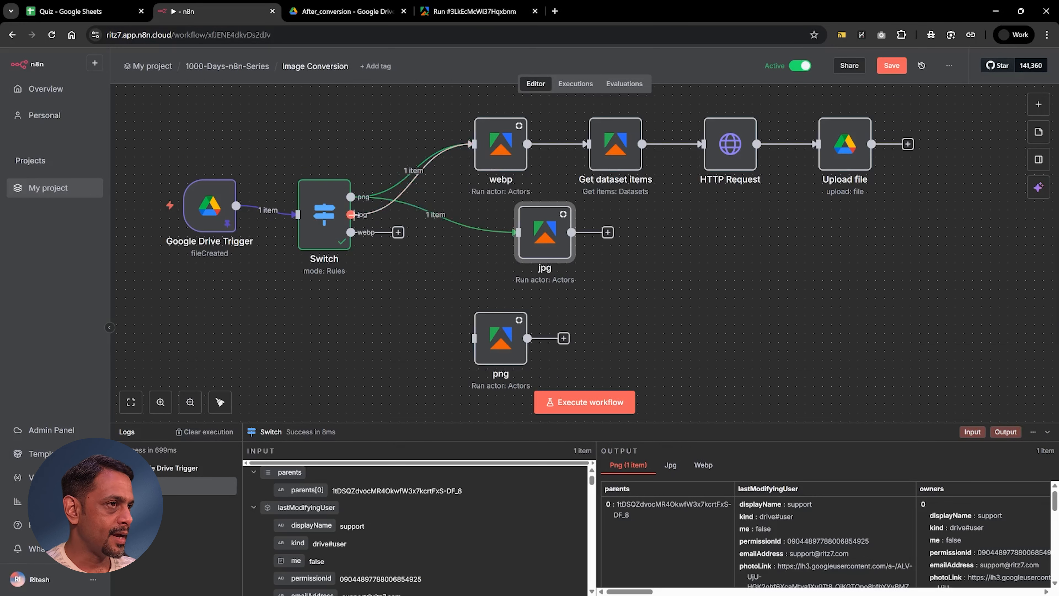
left_click_drag(351, 214, 471, 339)
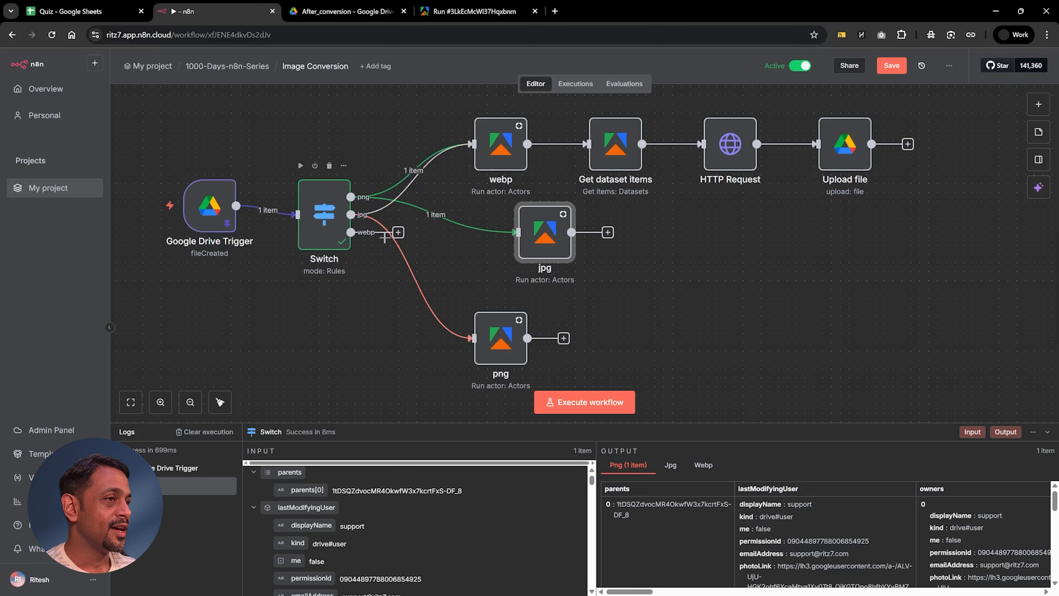
left_click_drag(398, 233, 513, 236)
left_click_drag(350, 232, 491, 336)
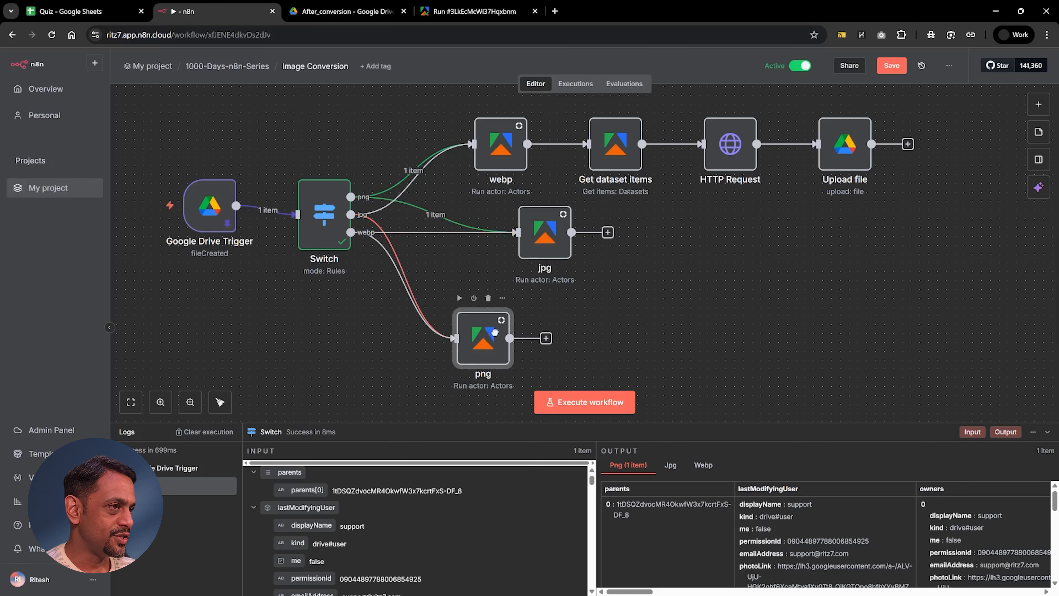
left_click_drag(531, 237, 485, 235)
left_click_drag(484, 334, 502, 334)
Step: Move Get dataset items level with the jpg node and connect the jpg and png nodes to it
left_click_drag(614, 153, 652, 240)
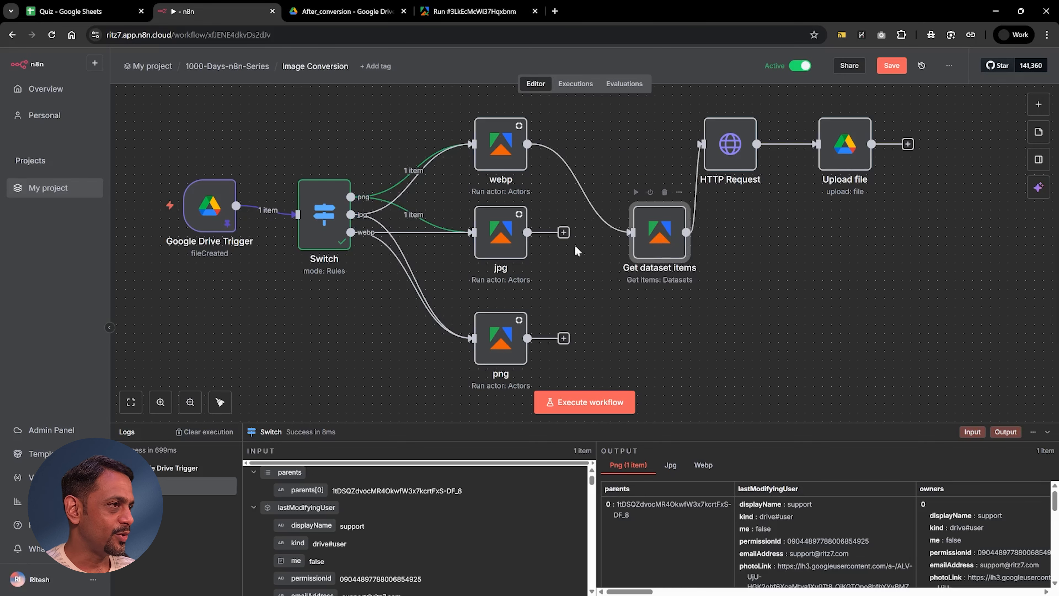
left_click_drag(563, 232, 631, 232)
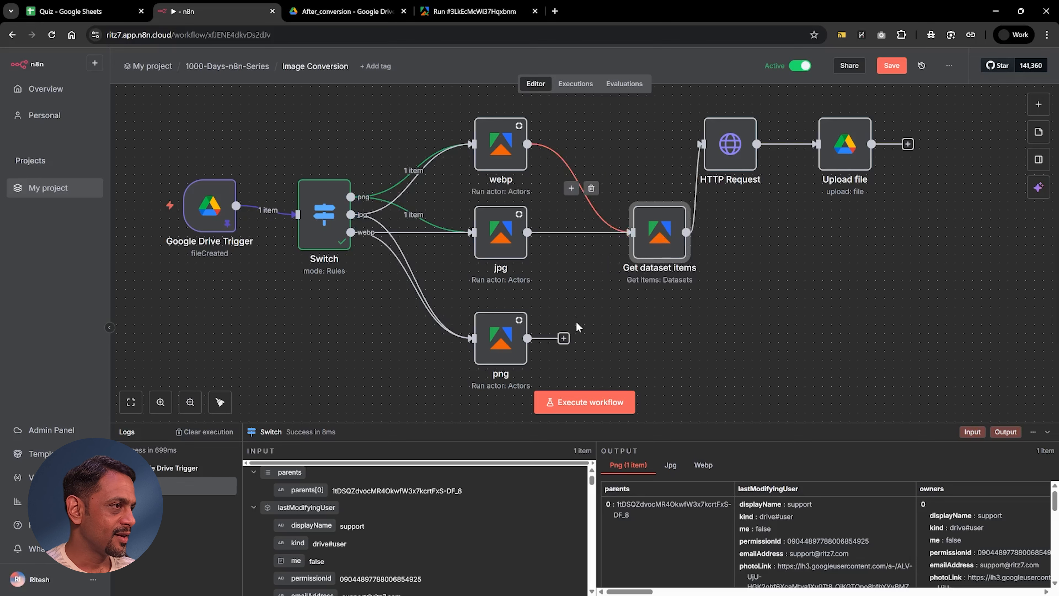
left_click_drag(563, 338, 631, 232)
Step: Align the HTTP Request and Upload file nodes in a row with Get dataset items and save the workflow
left_click_drag(736, 166, 762, 255)
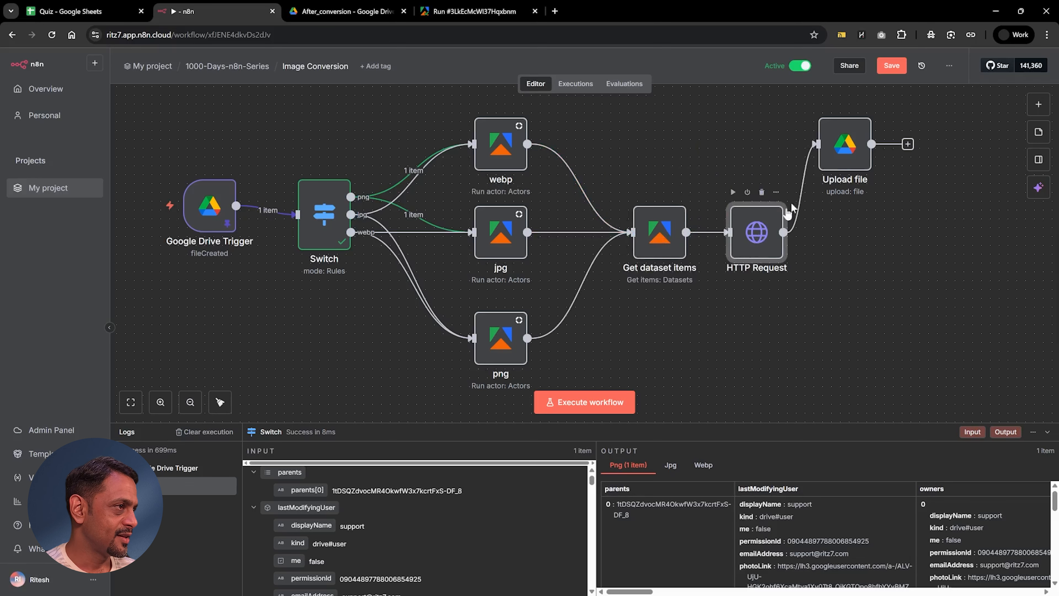
left_click_drag(837, 155, 881, 240)
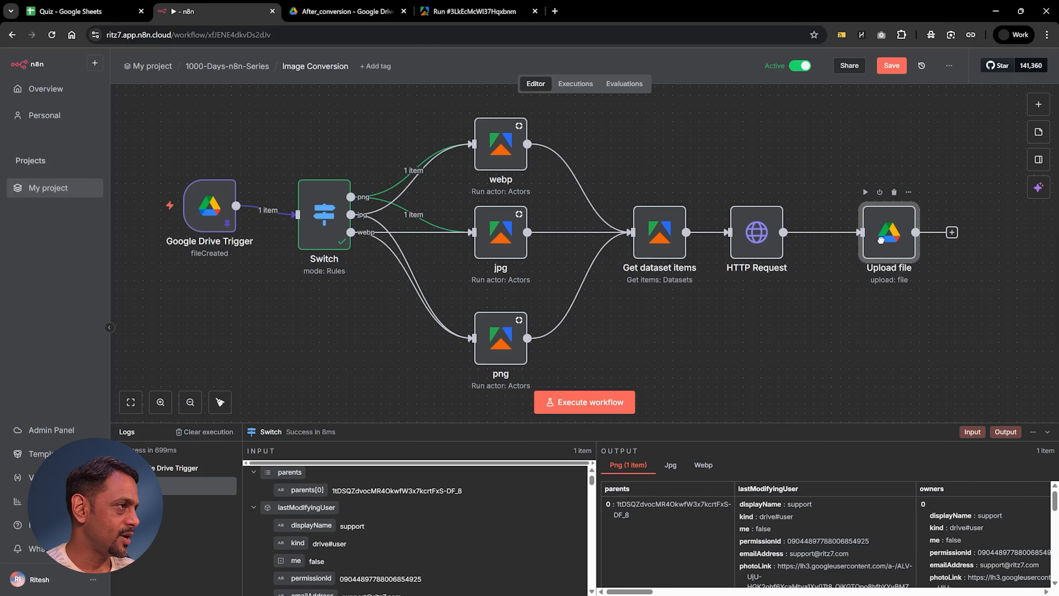
left_click(888, 65)
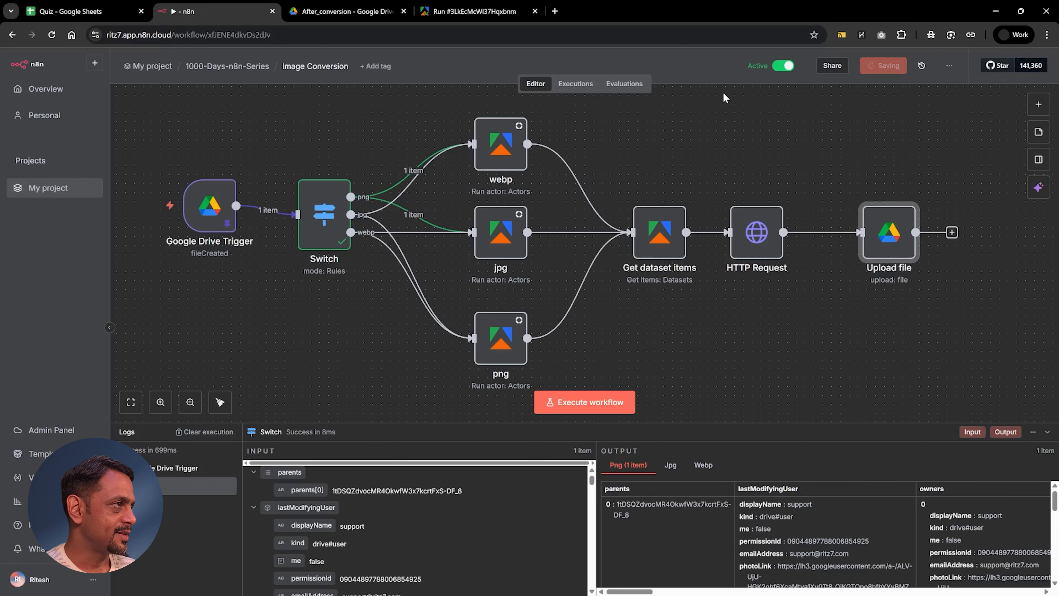
Step: Switch to Google Drive and move all four converted images in the After_conversion folder to the bin
left_click(324, 13)
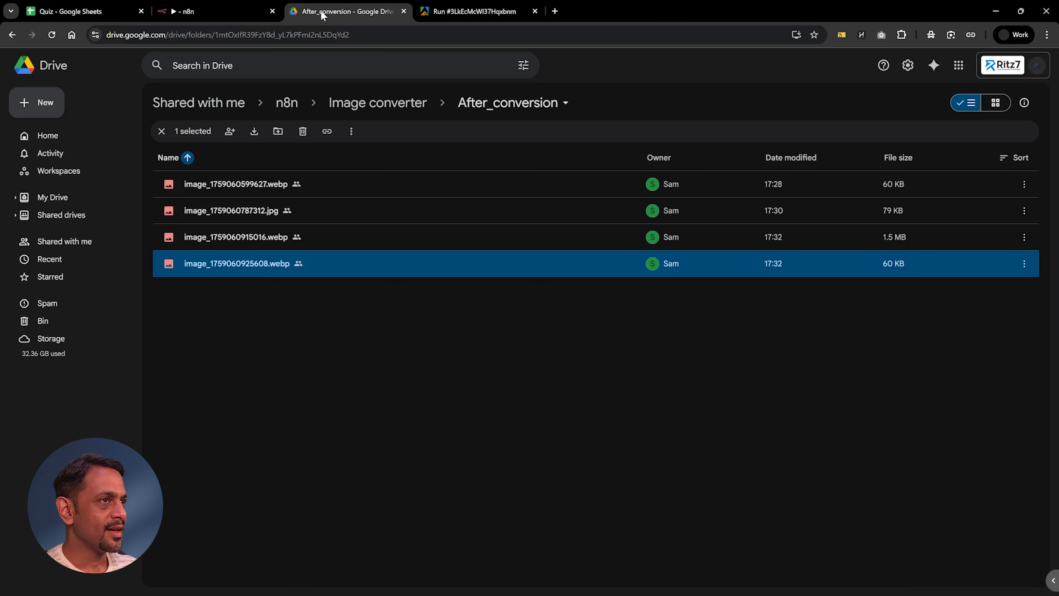
left_click_drag(272, 380, 188, 190)
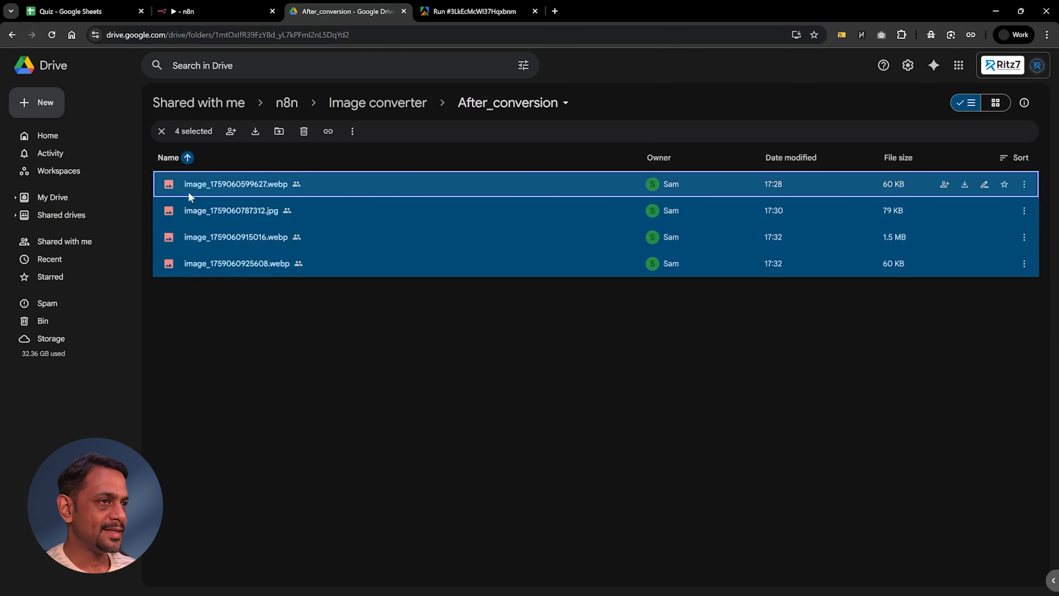
left_click(304, 133)
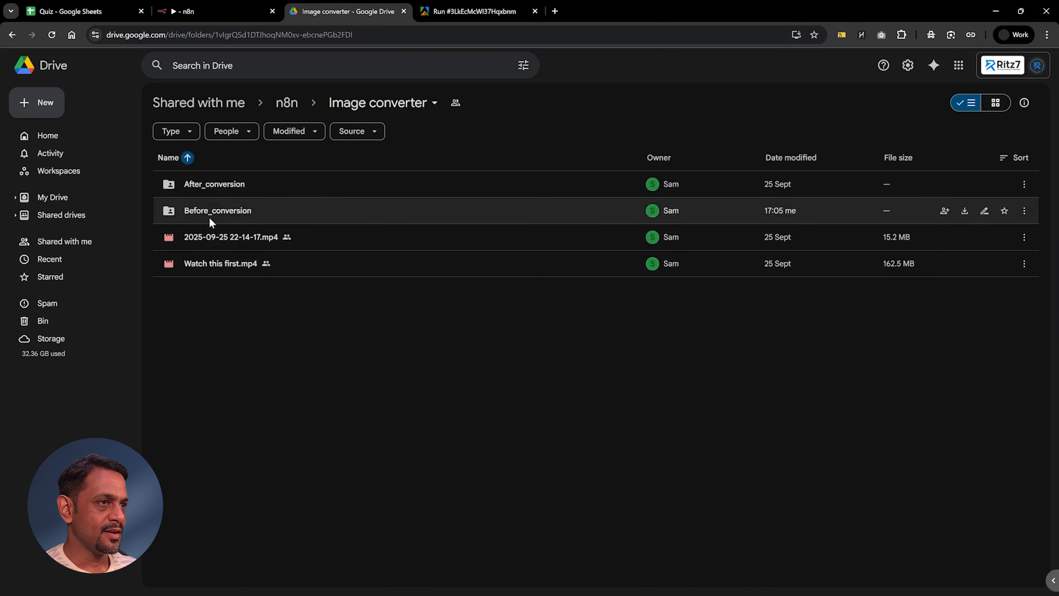
Step: Move all three images in the Before_conversion folder to the bin
double_click(210, 218)
left_click_drag(215, 285, 184, 177)
left_click(304, 131)
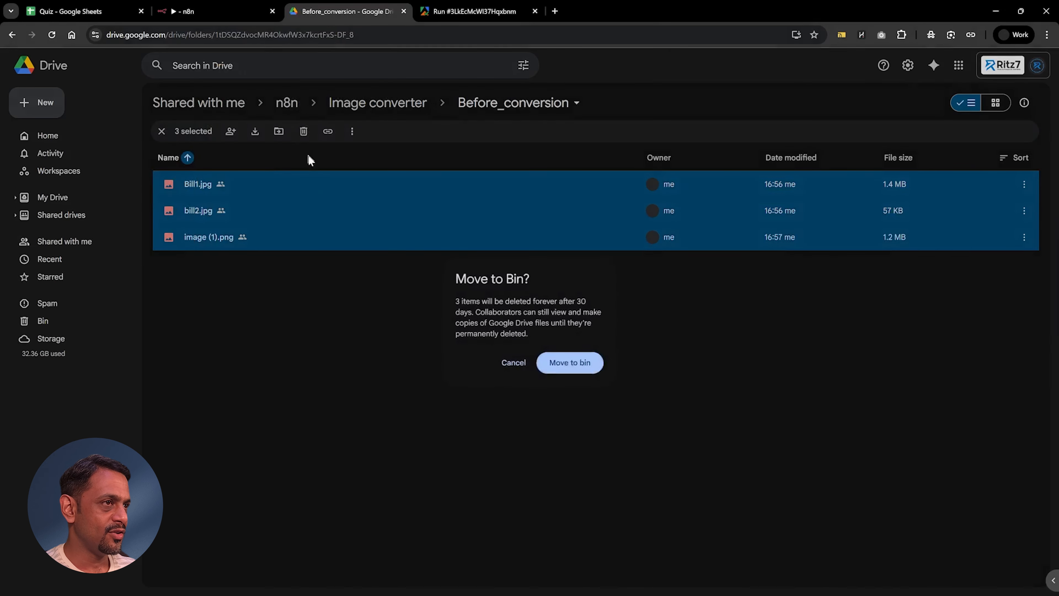
left_click(567, 362)
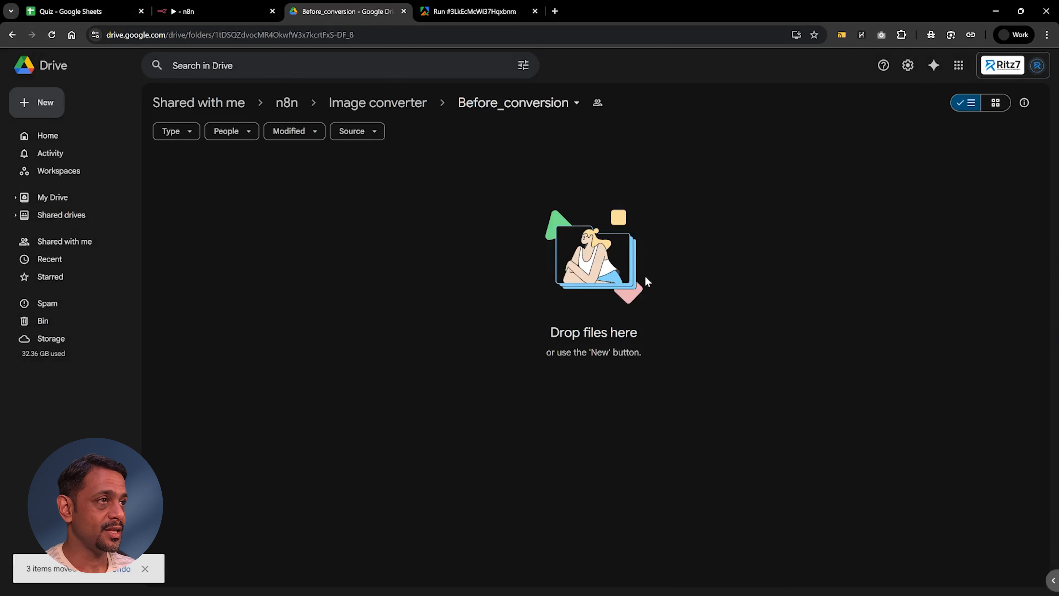
Step: Upload image (1).png from the local Delete Later folder to the Before_conversion folder in Google Drive
key("alt+Tab")
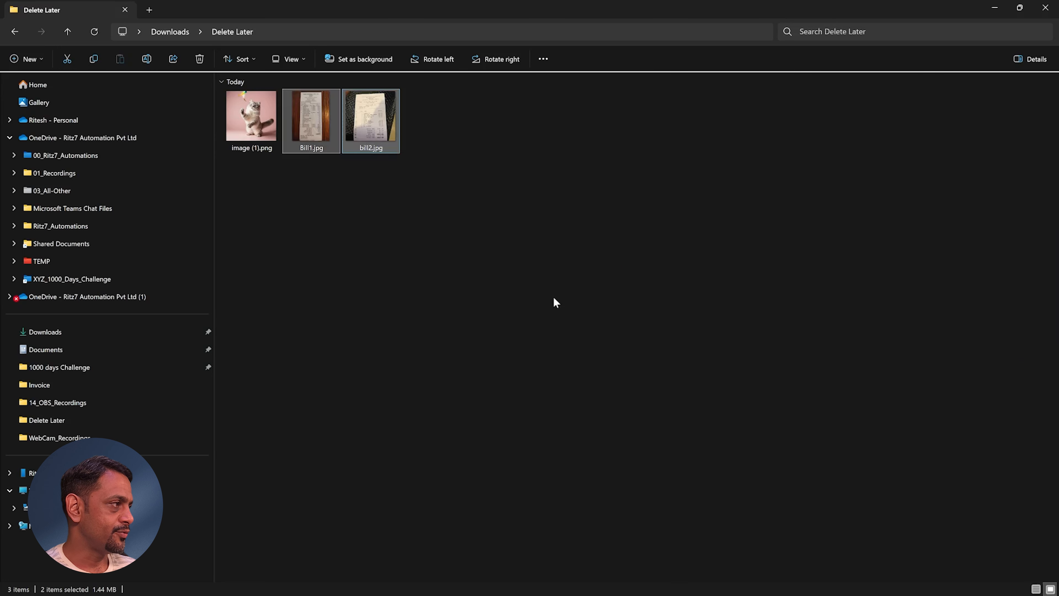
left_click(318, 274)
left_click_drag(250, 127, 324, 269)
key("alt+Tab")
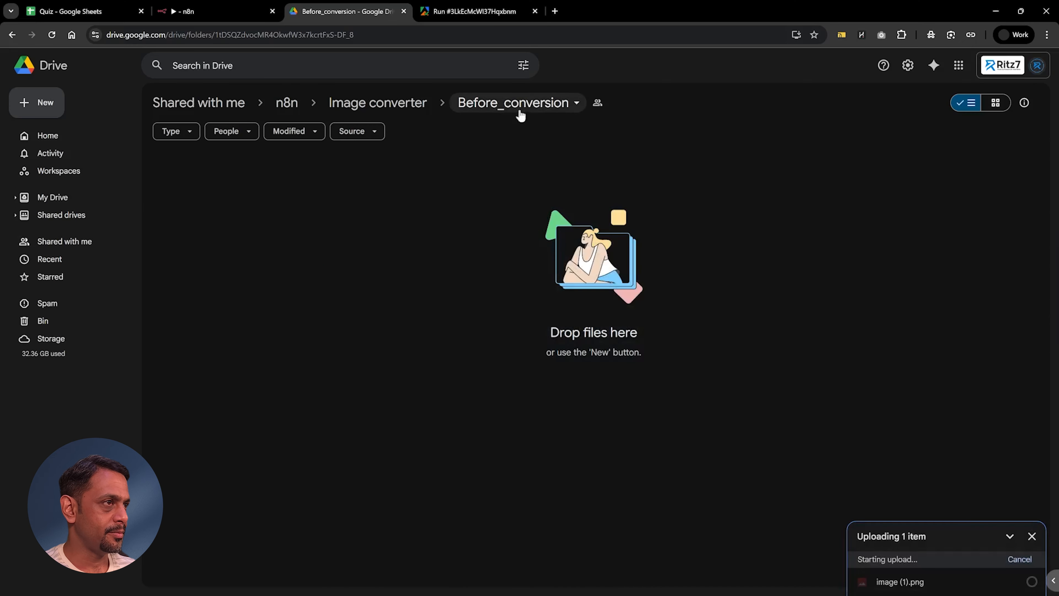
Step: Switch to n8n and open the newest execution of the Image Conversion workflow
left_click(228, 14)
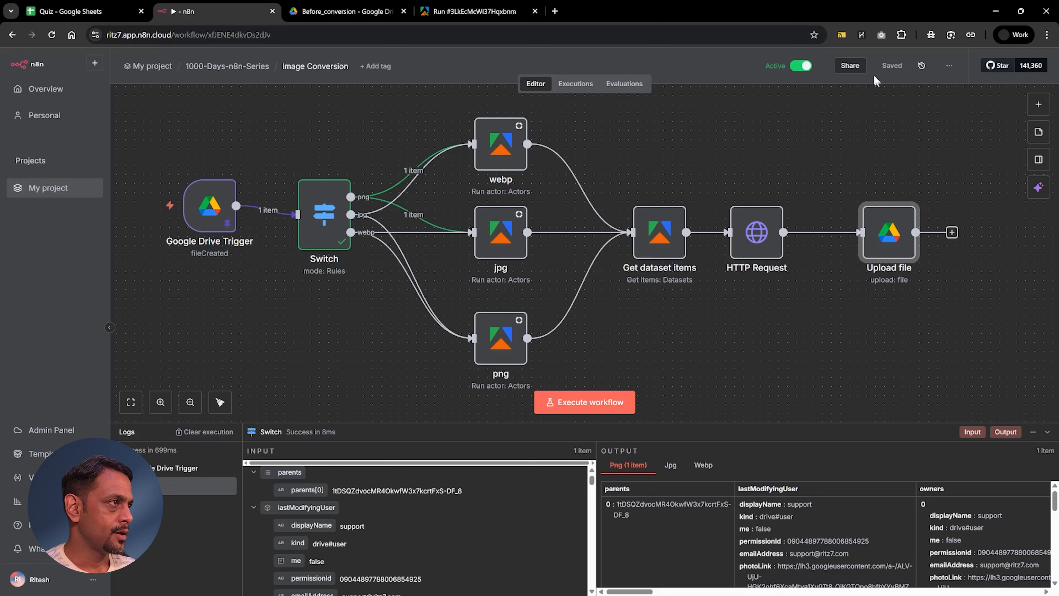
left_click(575, 84)
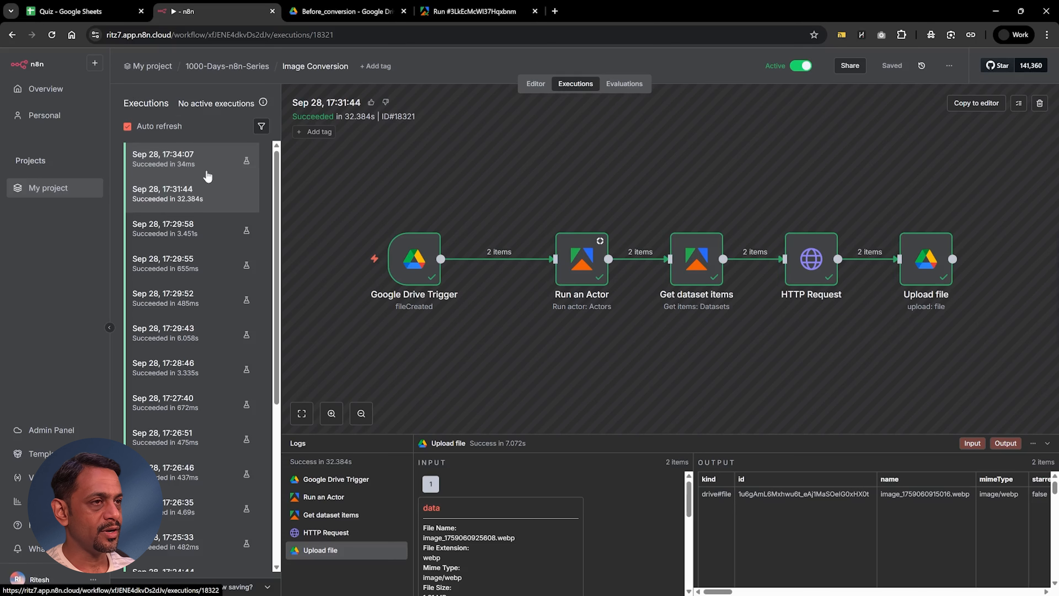
left_click(208, 196)
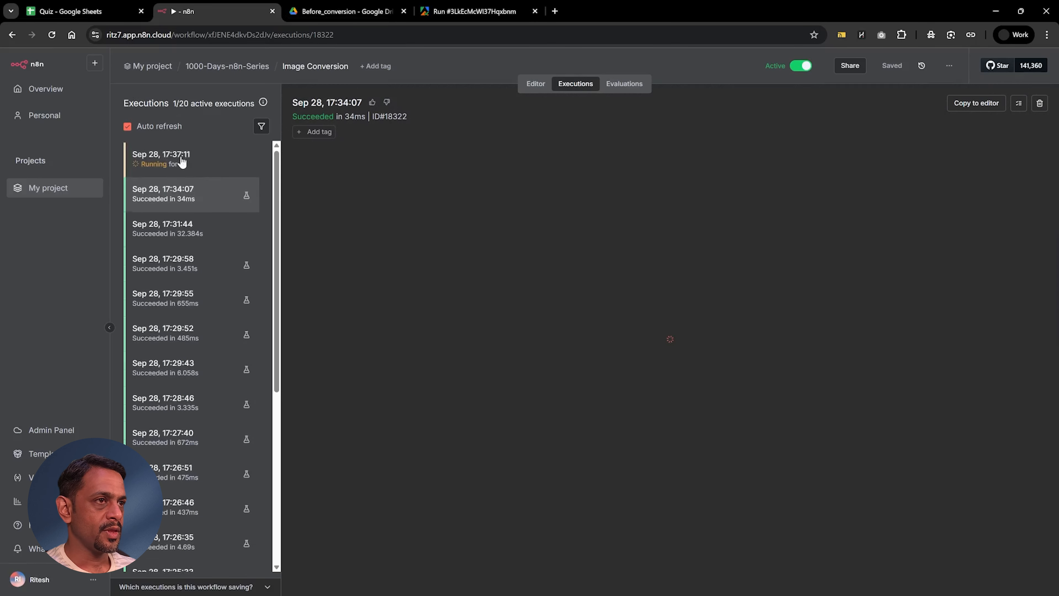
left_click(182, 164)
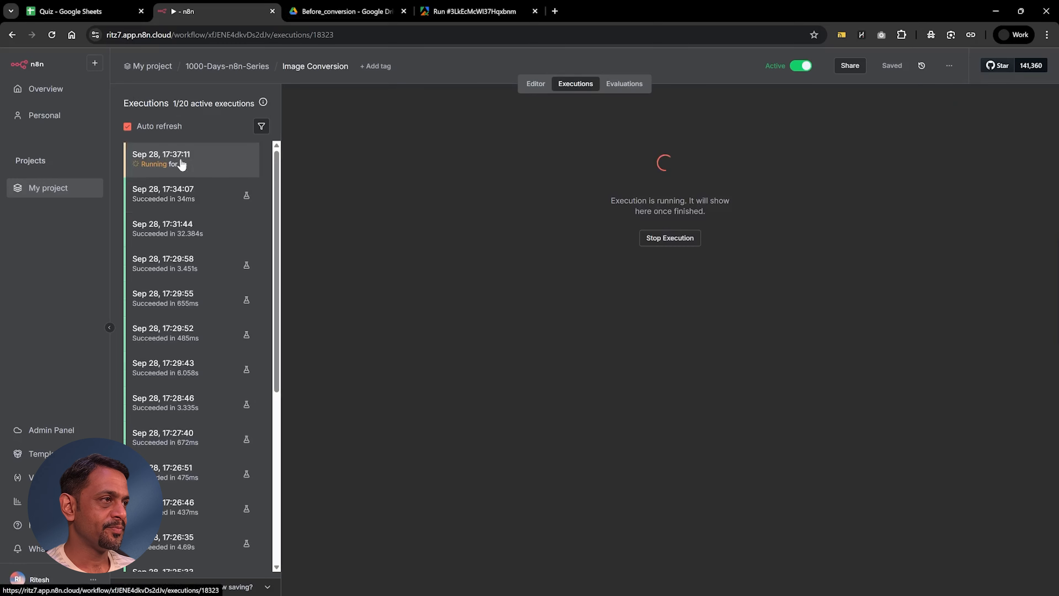
Step: Open the After_conversion folder in Google Drive and reload it after checking the execution in n8n
key("ctrl+Tab")
left_click(354, 104)
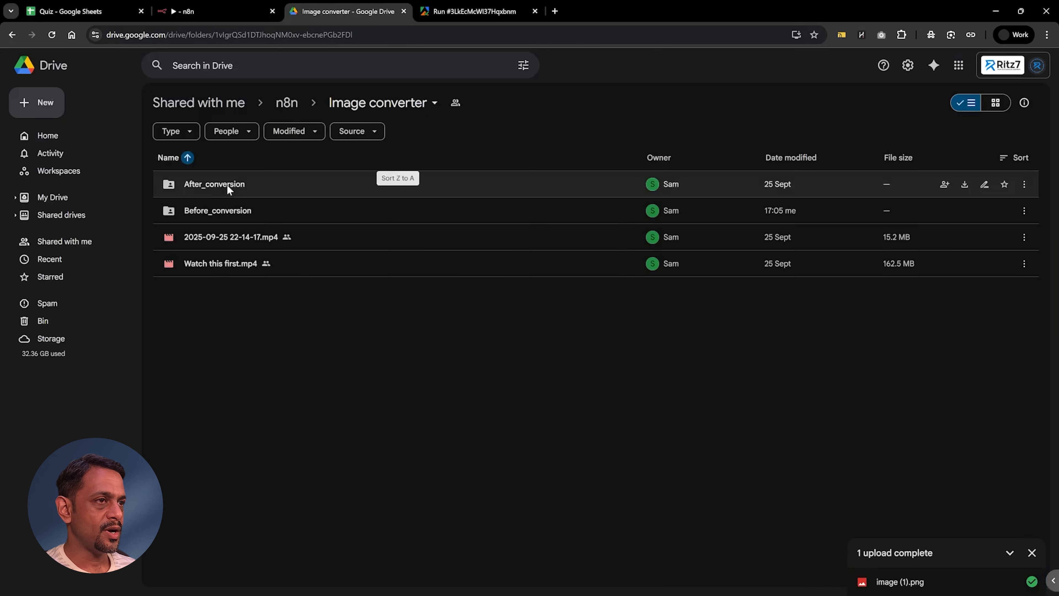
left_click(223, 185)
double_click(224, 185)
key("ctrl+shift+Tab")
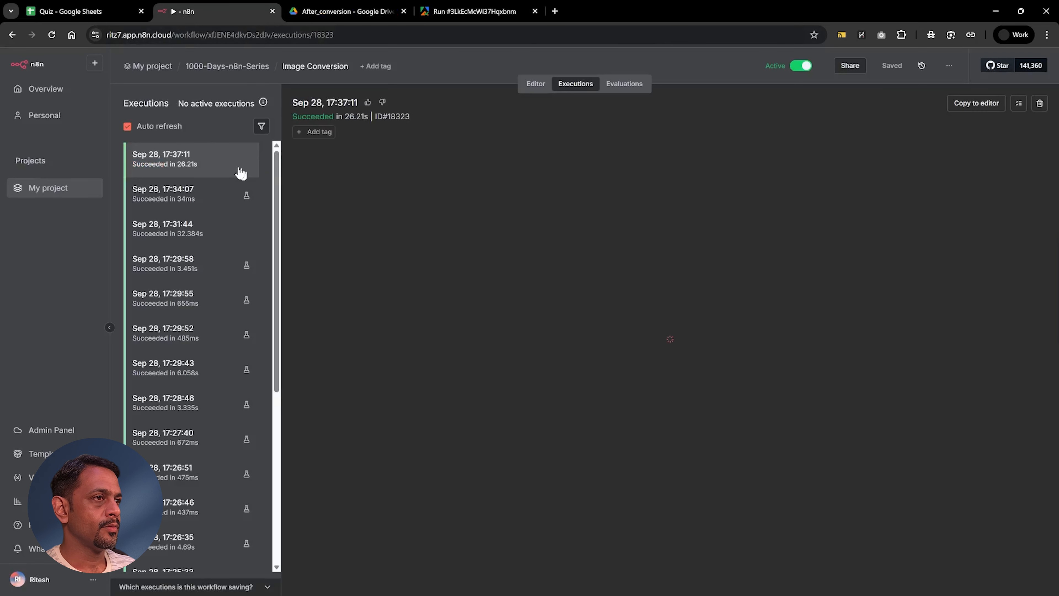
left_click(342, 11)
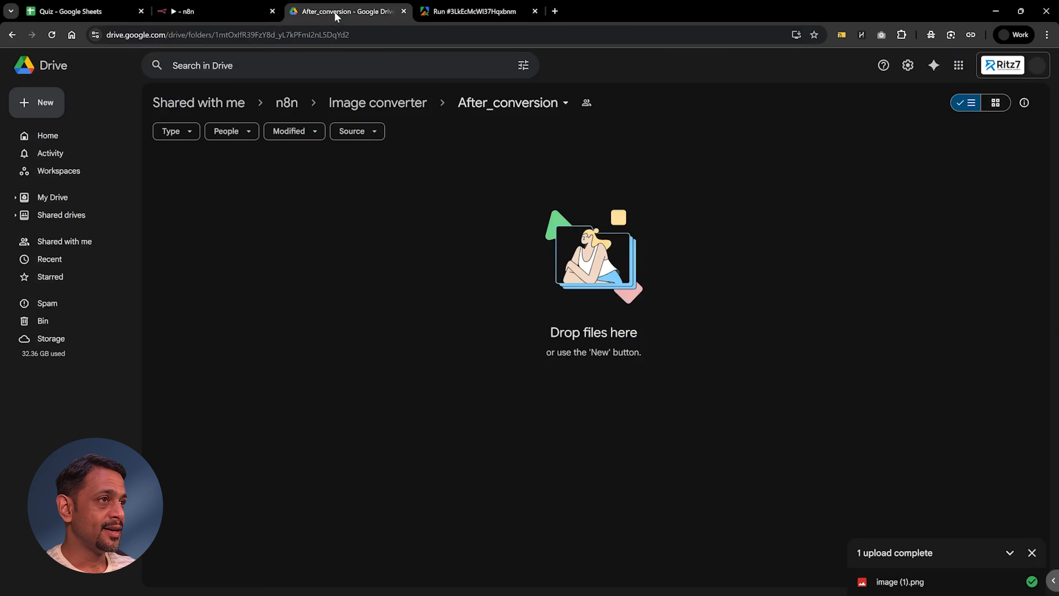
left_click(52, 35)
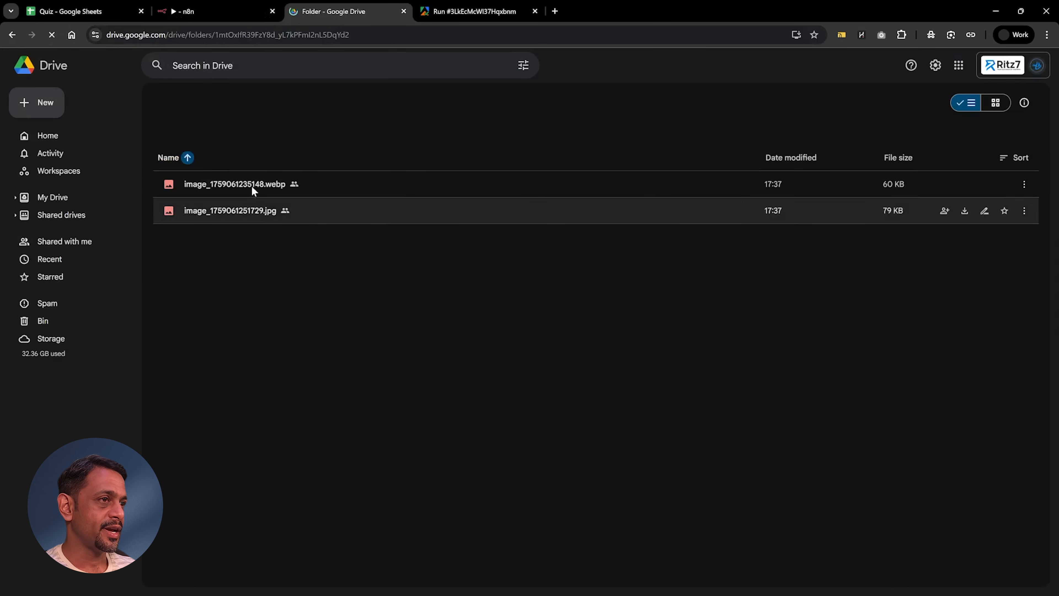
Step: Preview the converted webp and jpg images in the After_conversion folder and close the preview
left_click(268, 215)
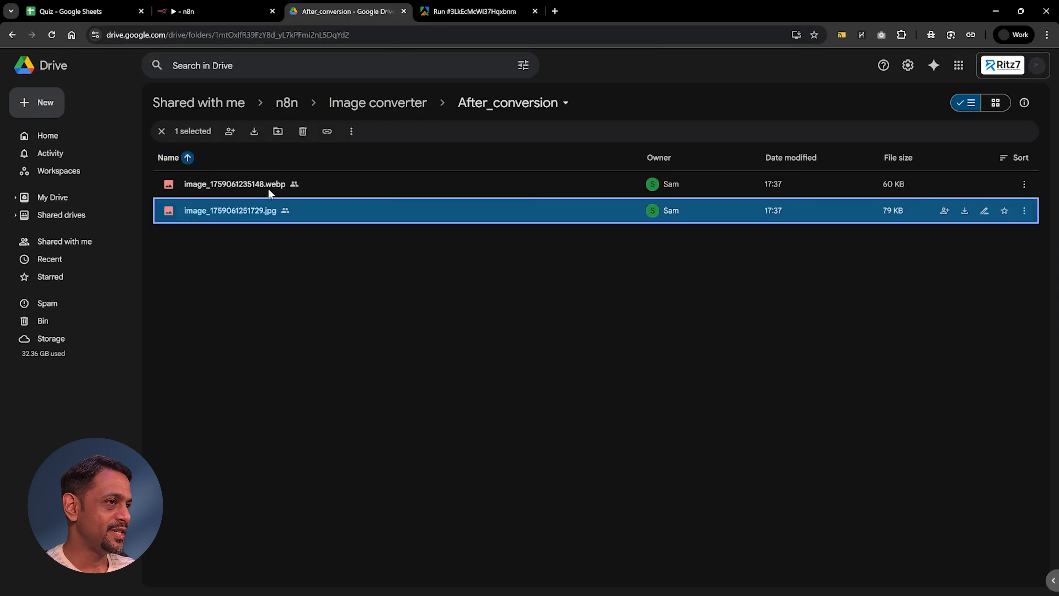
double_click(248, 185)
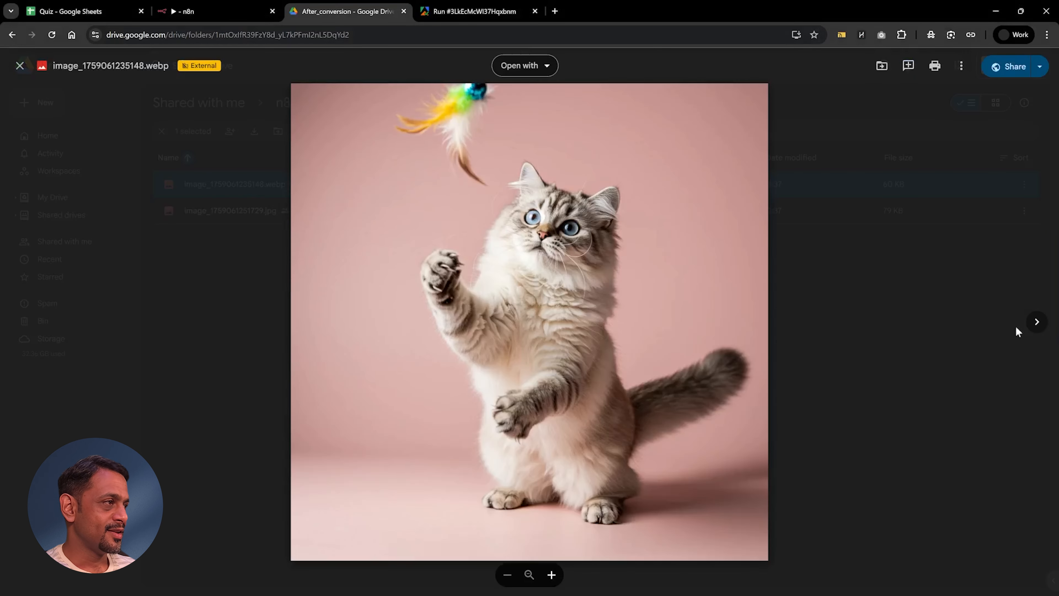
left_click(1037, 324)
left_click(905, 324)
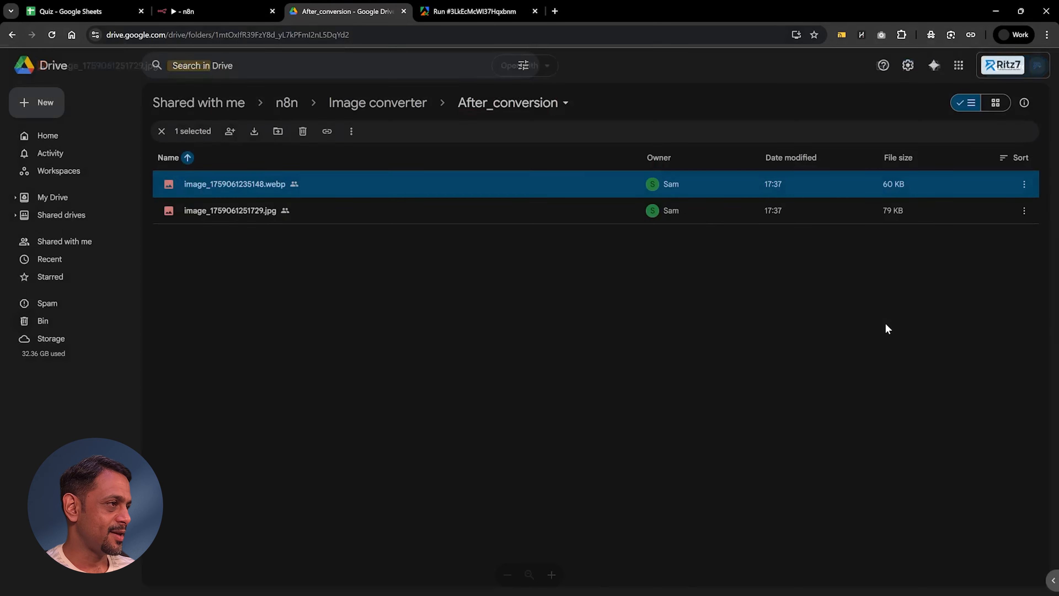